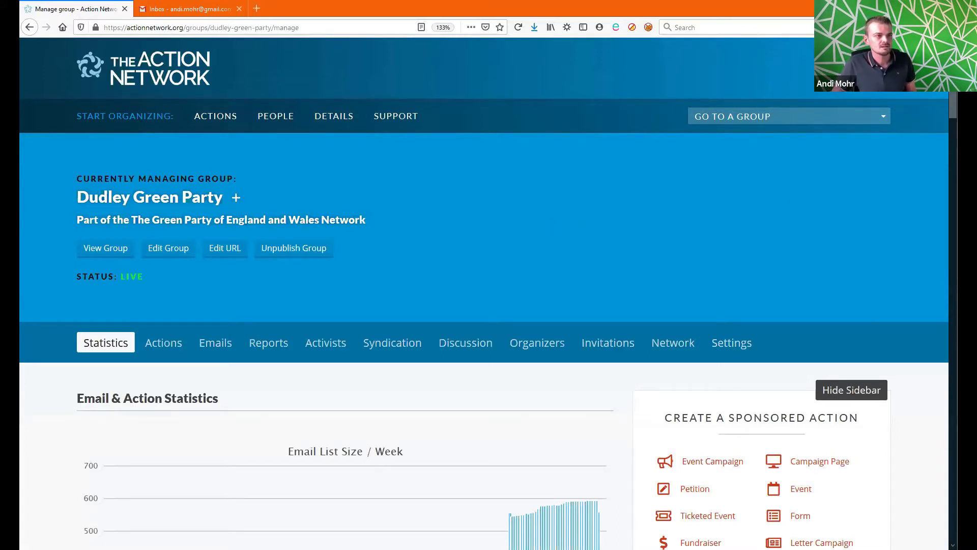
# Step: Start a new sponsored Email for Dudley Green Party from the Create a Sponsored Action sidebar
pyautogui.scroll(-3, 484, 293)
pyautogui.scroll(-3, 809, 219)
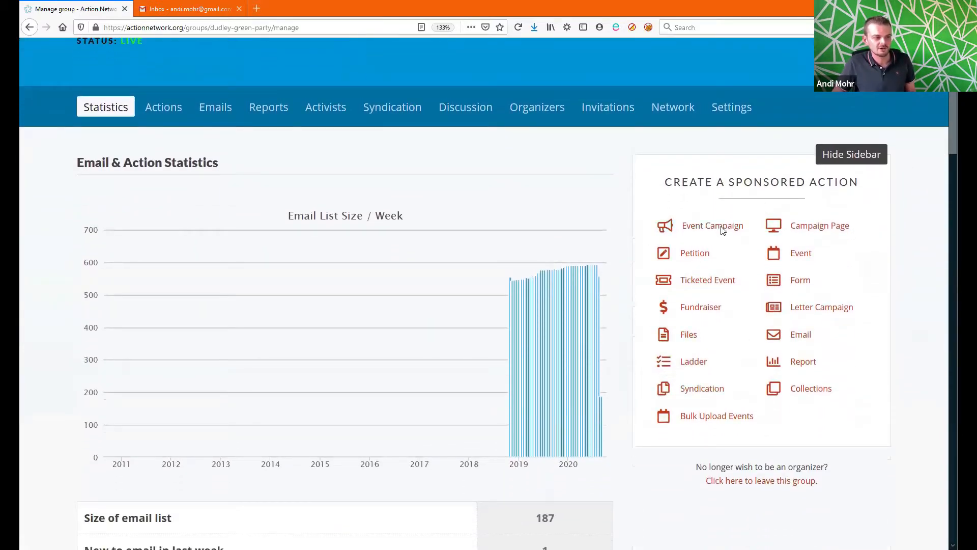
pyautogui.click(807, 342)
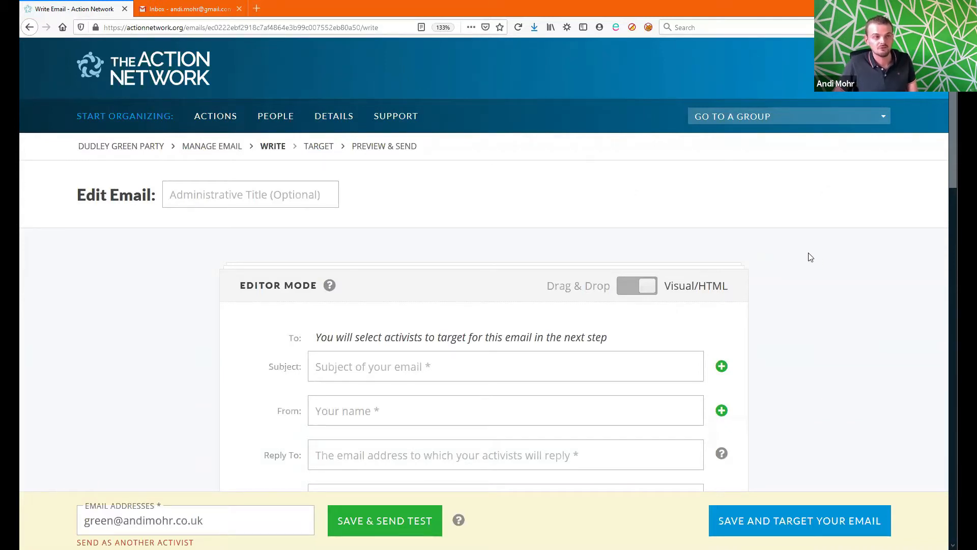
pyautogui.click(640, 288)
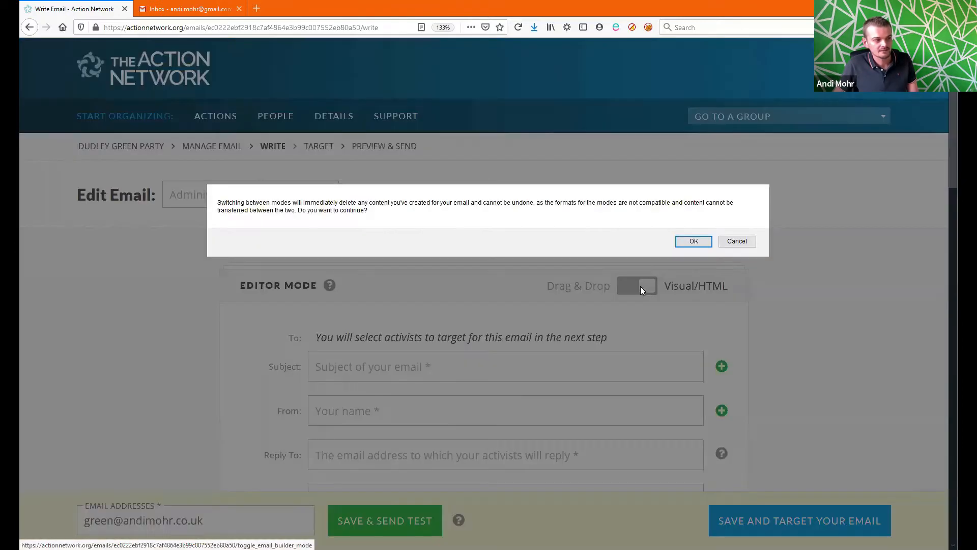
pyautogui.click(688, 241)
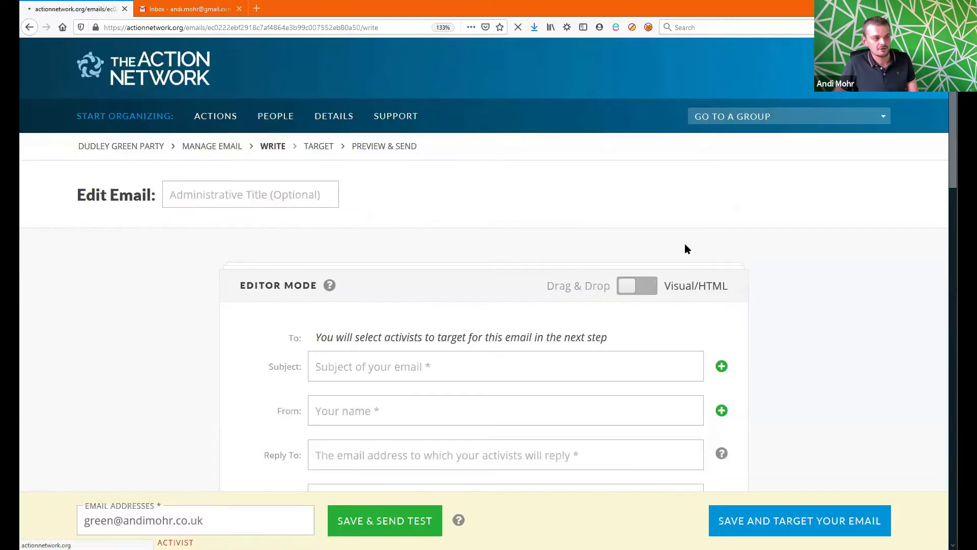
pyautogui.scroll(-5, 948, 220)
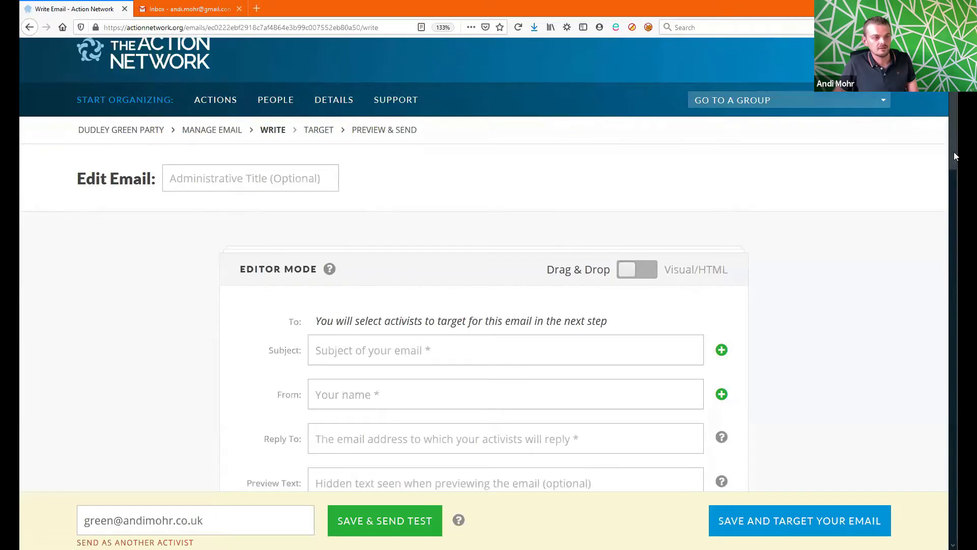
pyautogui.scroll(-6, 948, 220)
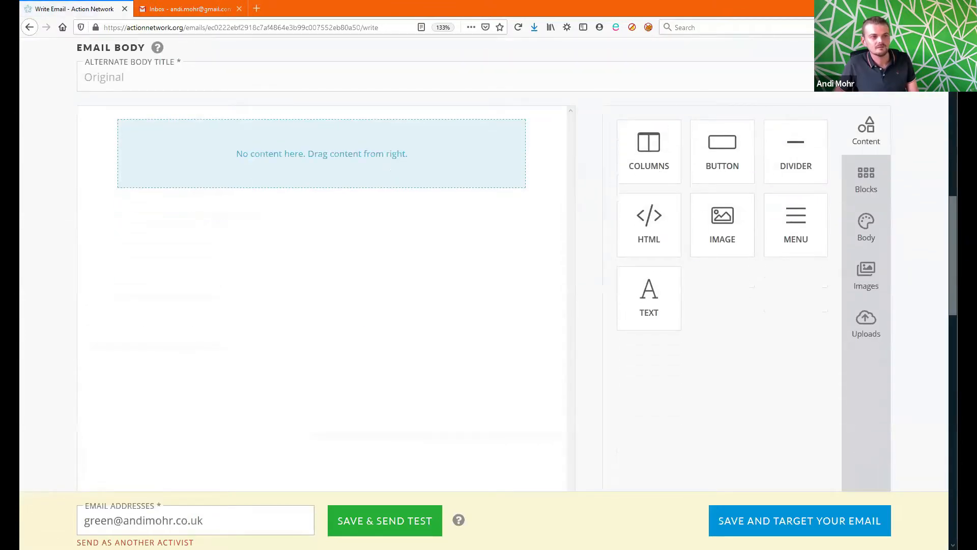
pyautogui.moveTo(950, 261); pyautogui.dragTo(955, 119)
pyautogui.click(641, 217)
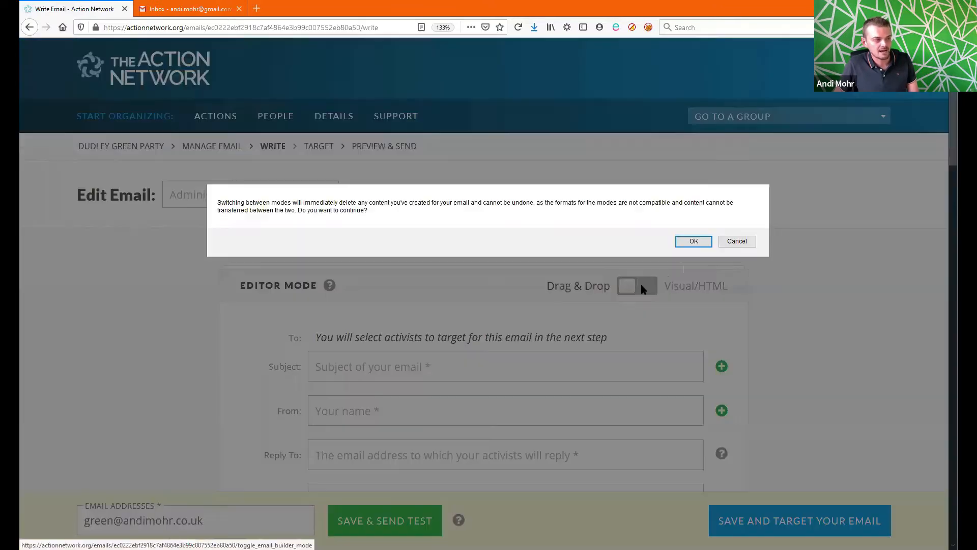
pyautogui.click(693, 242)
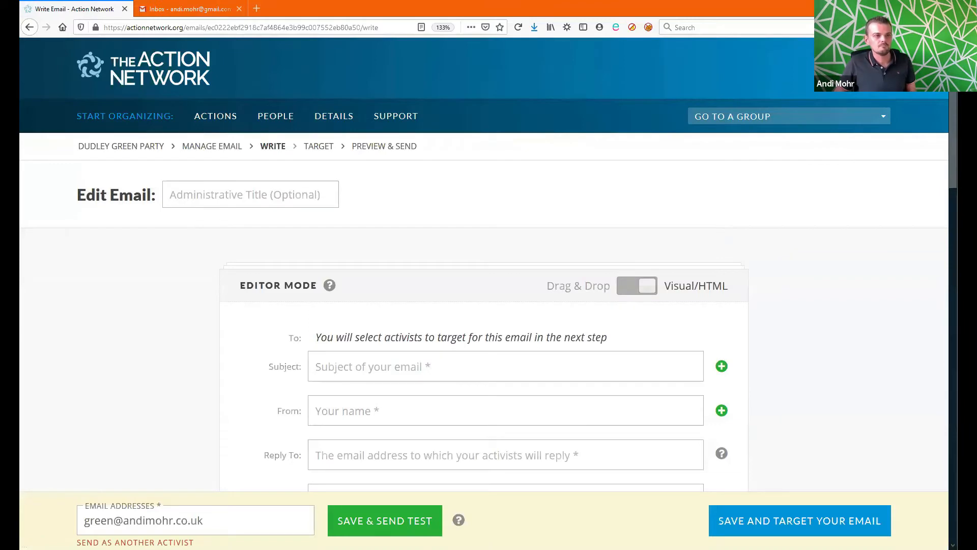
pyautogui.moveTo(953, 183)
pyautogui.mouseDown()
pyautogui.moveTo(953, 284)
pyautogui.moveTo(948, 128)
pyautogui.moveTo(951, 184)
pyautogui.mouseUp()
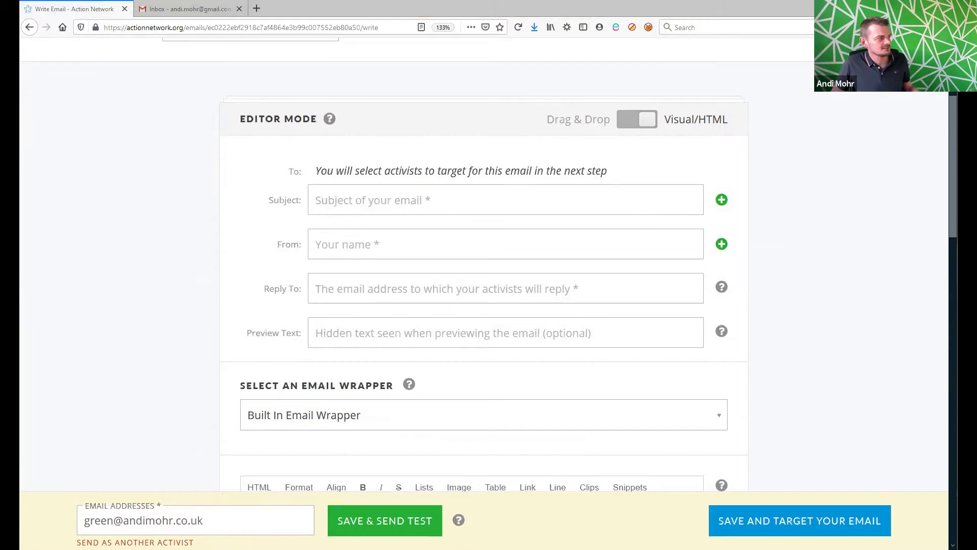
# Step: Paste the subject 'Come and hear from our VIP speaker!' and enter the sender's name and reply-to e-mail
pyautogui.click(371, 199)
pyautogui.write('Come and hear from our VIP speaker!')
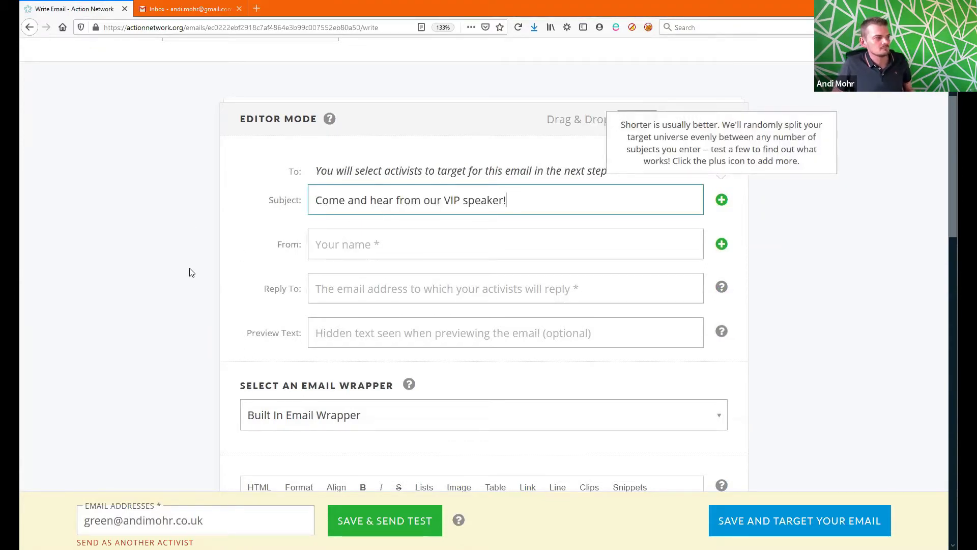
pyautogui.press('Tab')
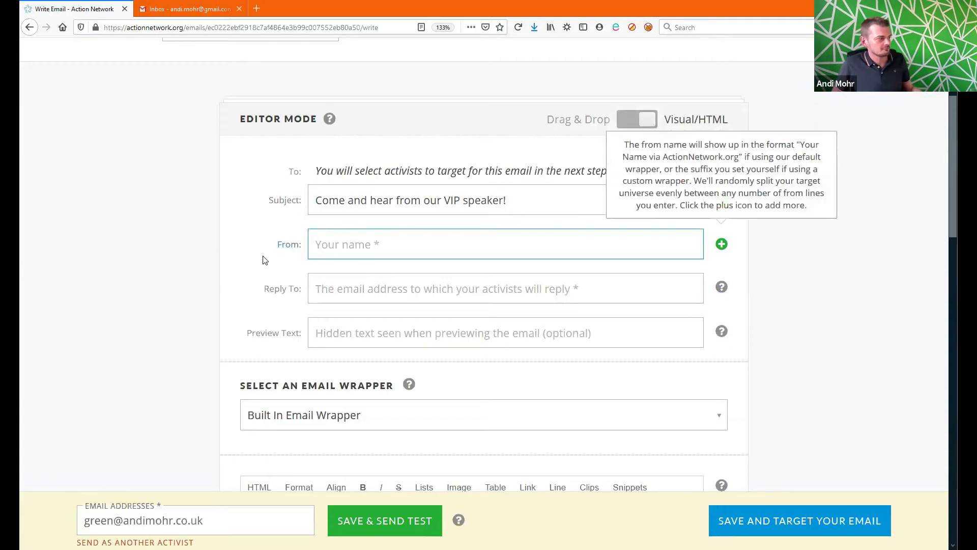
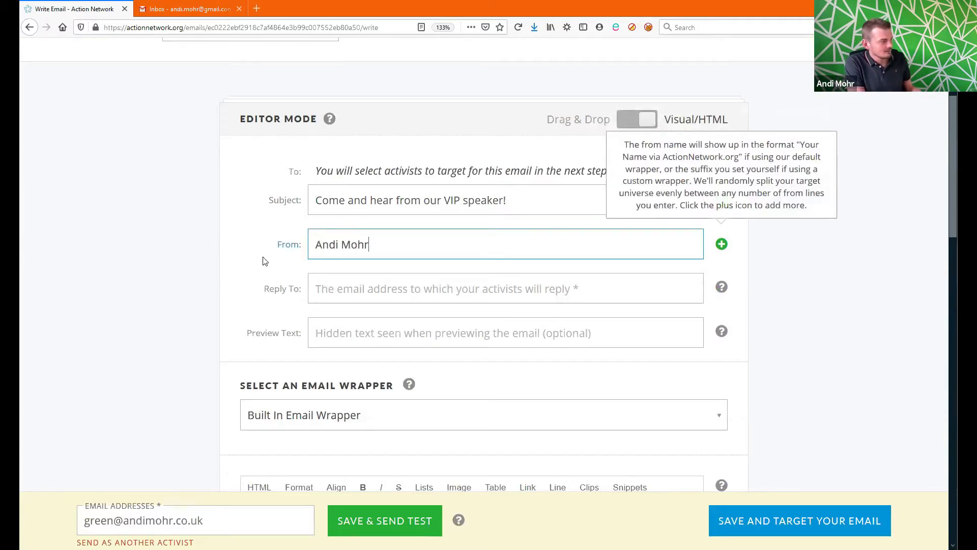
pyautogui.press('Tab')
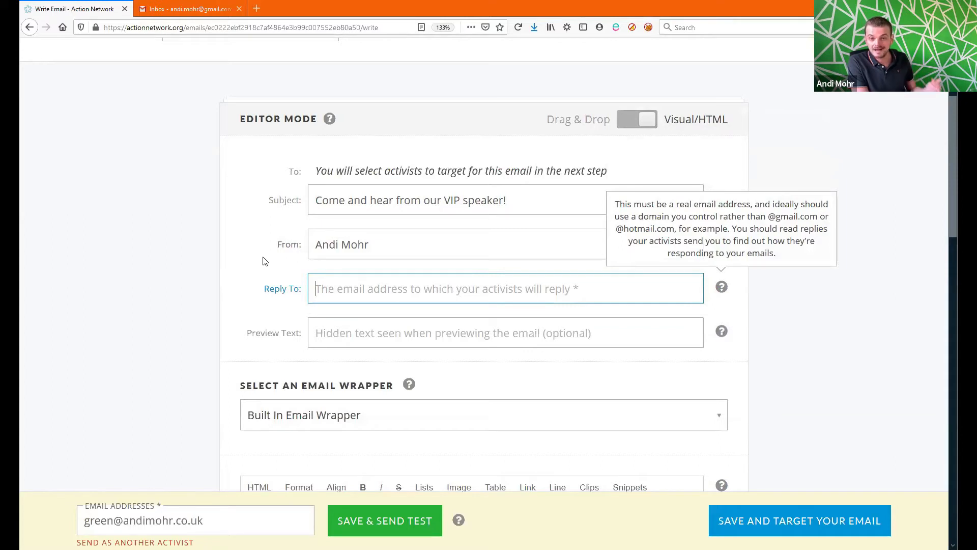
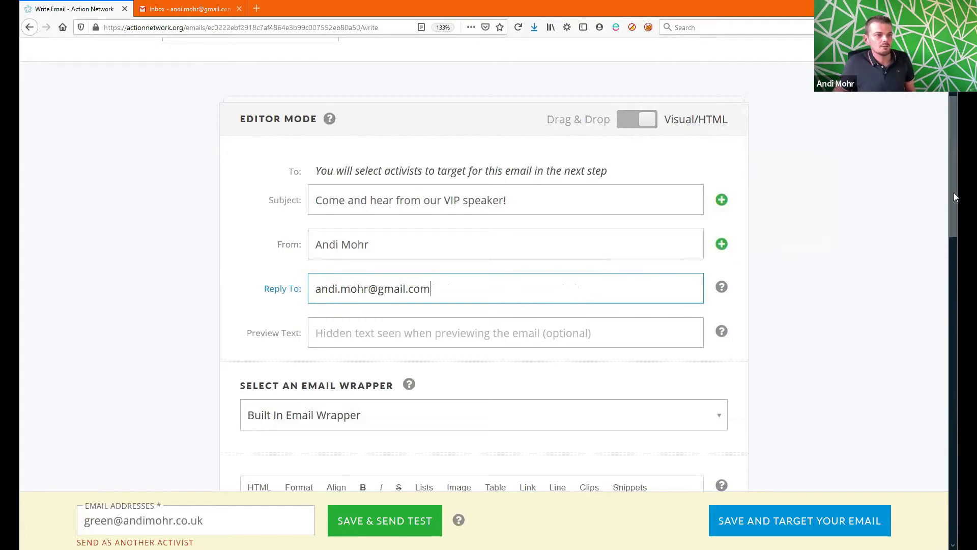
pyautogui.moveTo(956, 197); pyautogui.dragTo(955, 261)
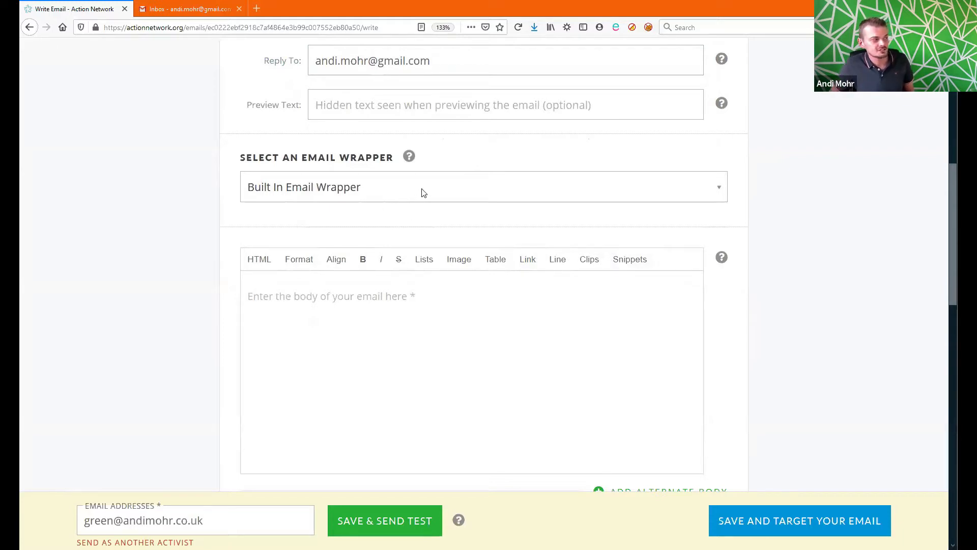
# Step: Switch the email wrapper to 'Basic local party email wrapper'
pyautogui.click(451, 190)
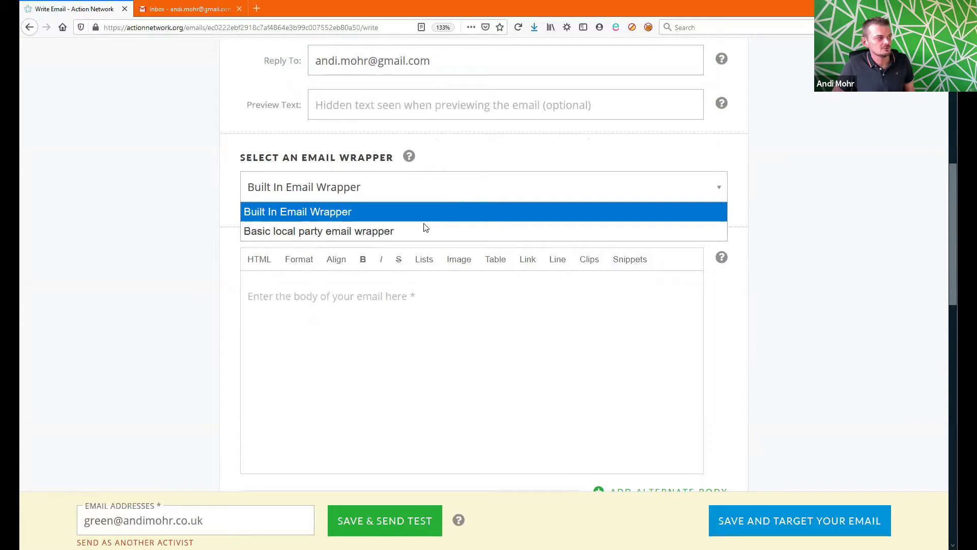
pyautogui.click(399, 233)
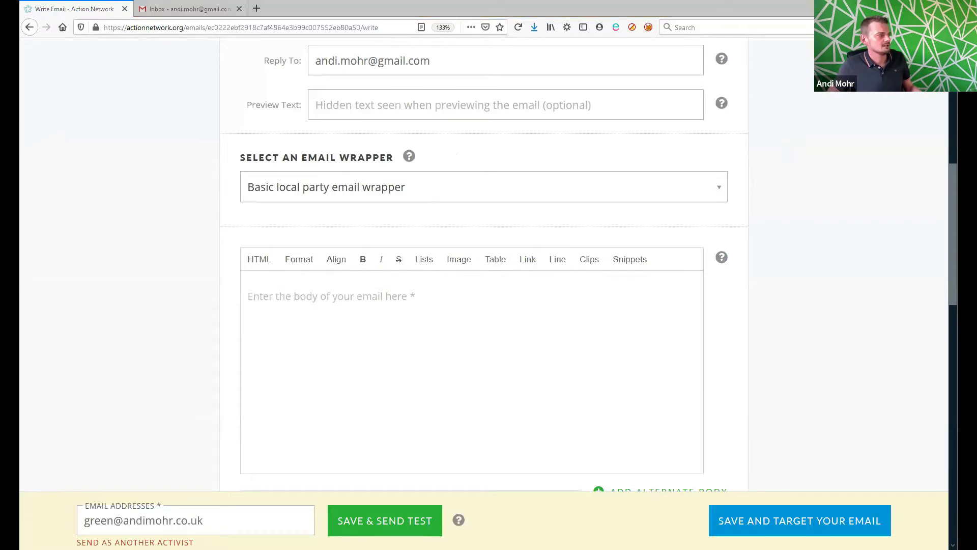
pyautogui.click(349, 316)
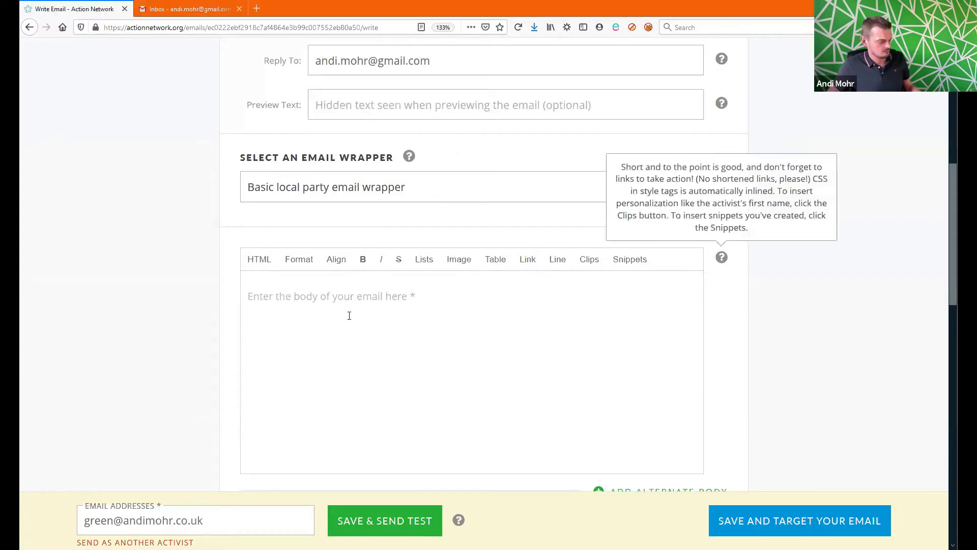
# Step: Paste the Green Councillor Zoom talk invitation into the body and delete the blank first line
pyautogui.hotkey('ctrl', 'v')
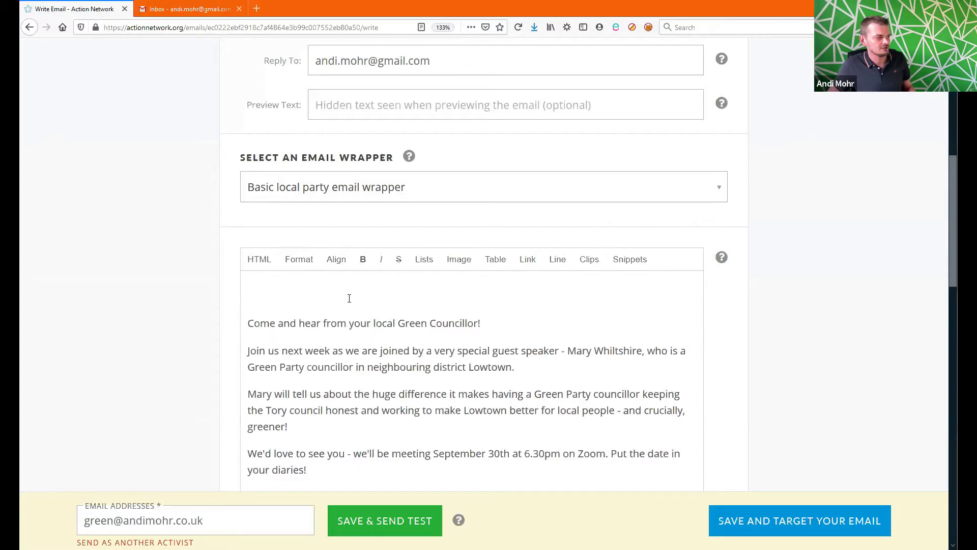
pyautogui.press('Delete')
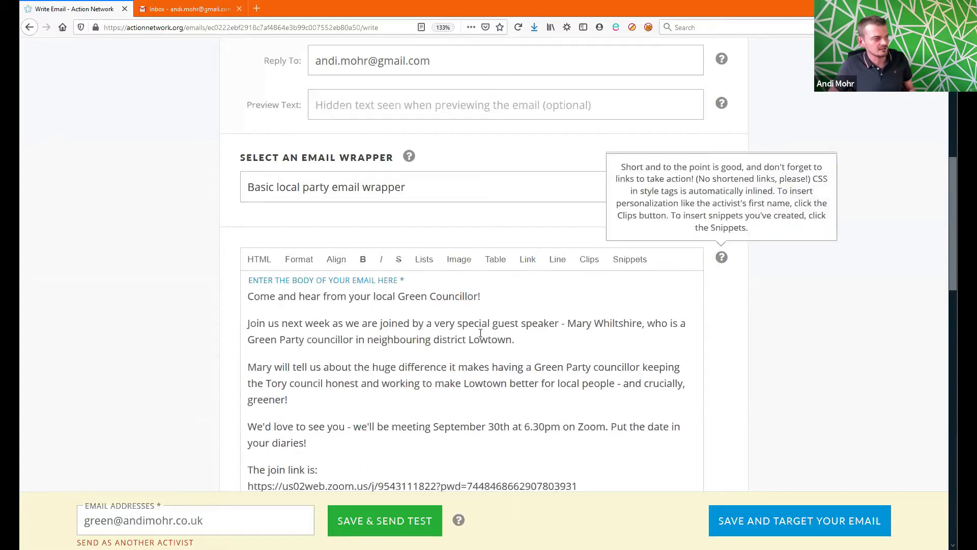
pyautogui.moveTo(953, 271); pyautogui.dragTo(955, 312)
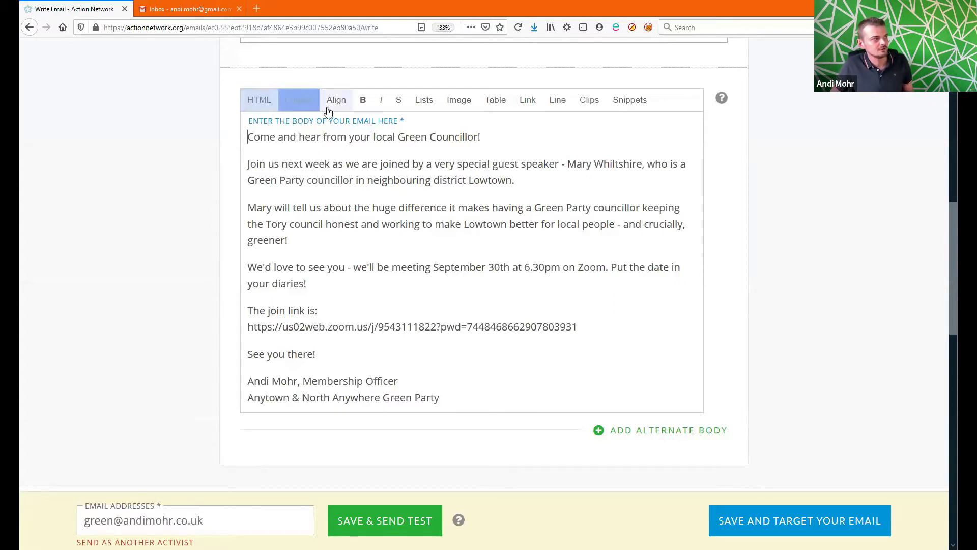
# Step: Make 'Come and hear from your local Green Councillor!' a Heading 1
pyautogui.moveTo(497, 135); pyautogui.dragTo(235, 139)
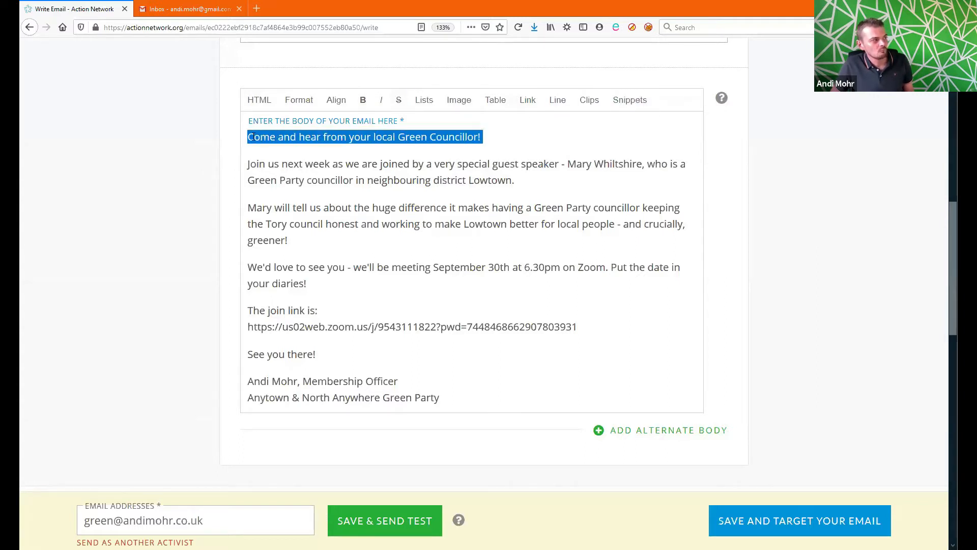
pyautogui.click(302, 110)
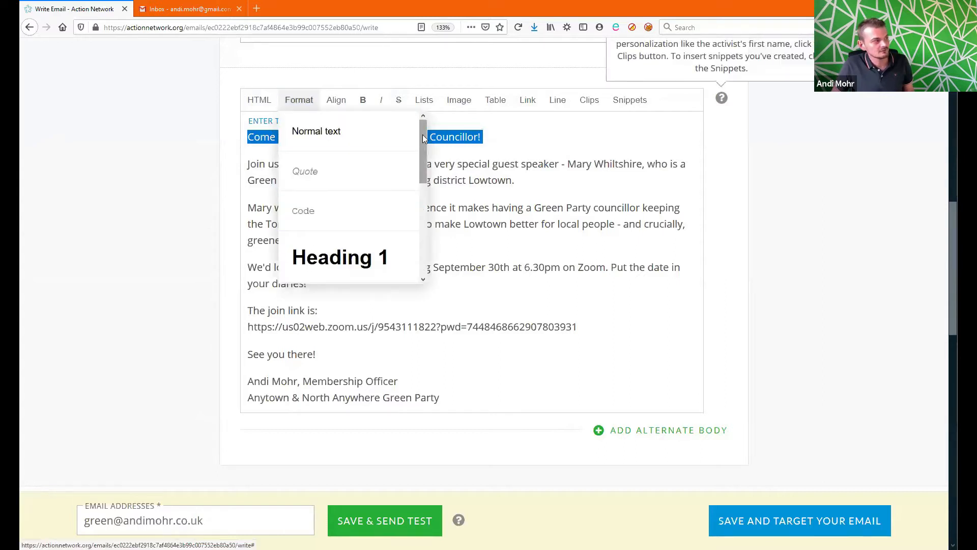
pyautogui.scroll(-1, 420, 153)
pyautogui.moveTo(419, 179)
pyautogui.mouseDown()
pyautogui.moveTo(421, 239)
pyautogui.moveTo(420, 161)
pyautogui.mouseUp()
pyautogui.scroll(-1, 420, 160)
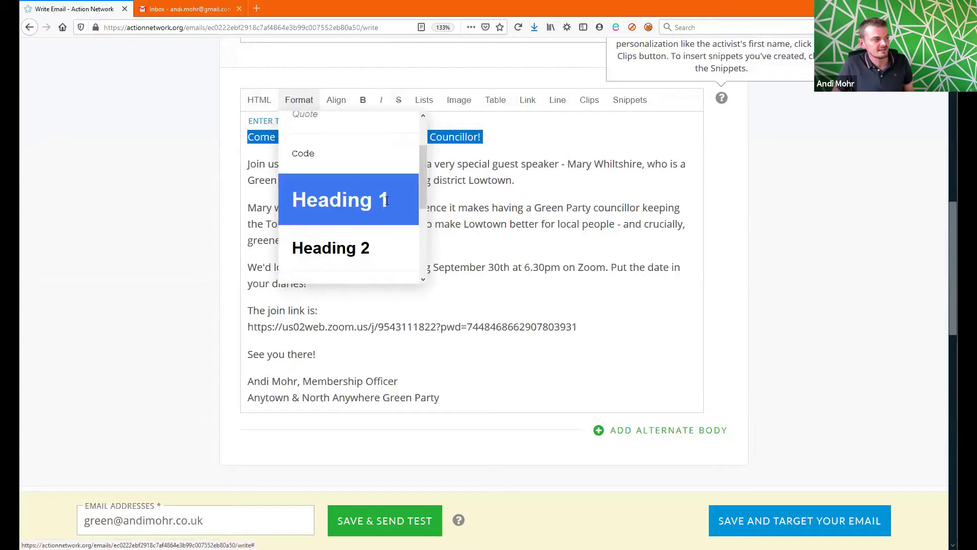
pyautogui.click(383, 200)
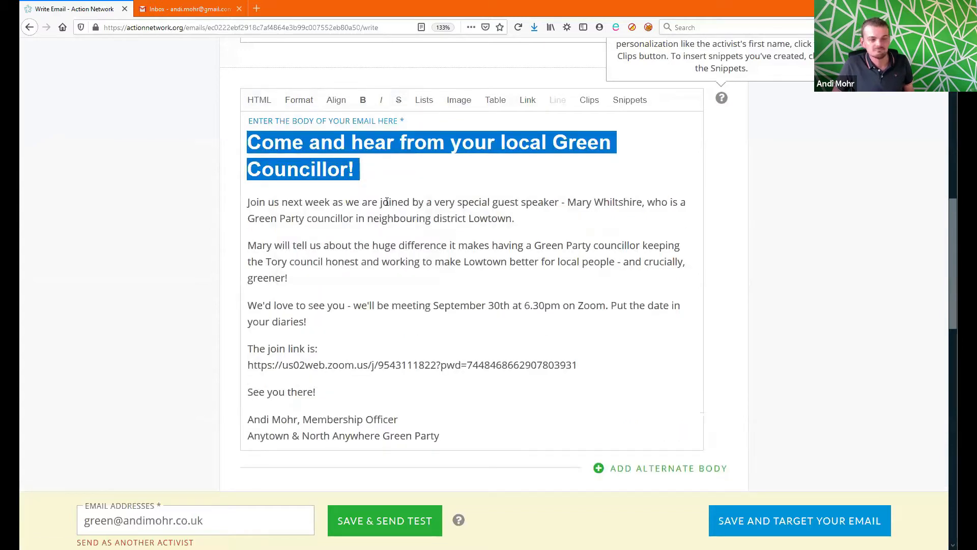
pyautogui.click(441, 176)
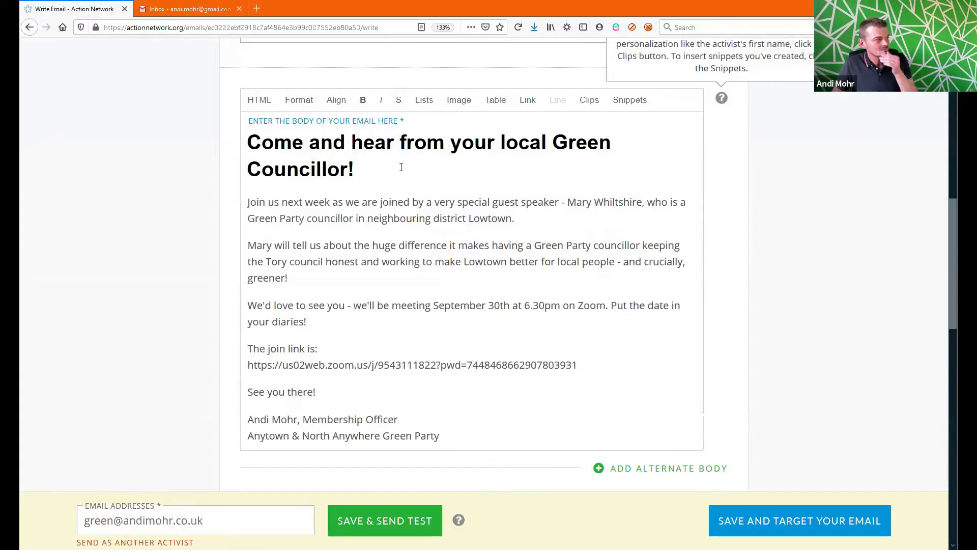
# Step: Bold the special guest speaker phrase and 'September 30th at 6.30pm on Zoom'
pyautogui.moveTo(449, 204); pyautogui.dragTo(609, 203)
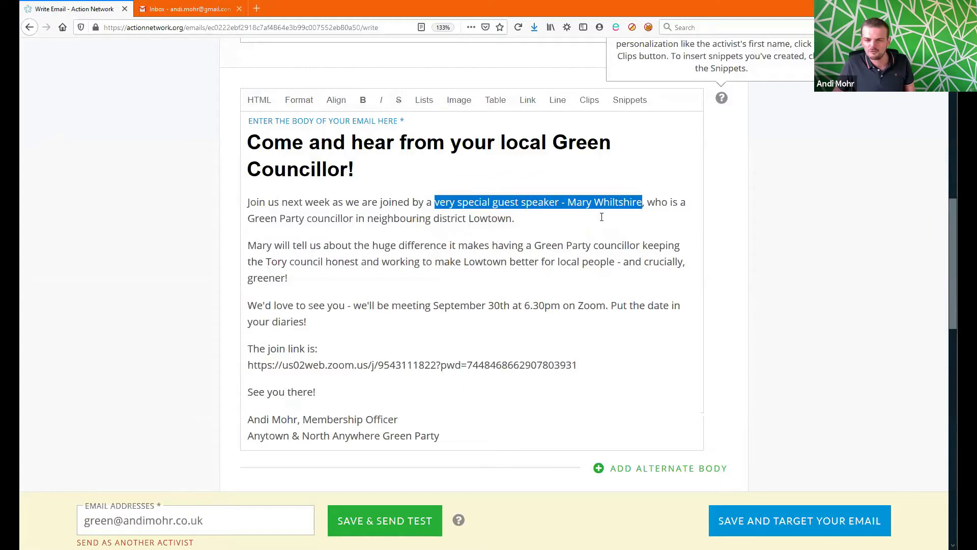
pyautogui.click(362, 92)
pyautogui.click(520, 220)
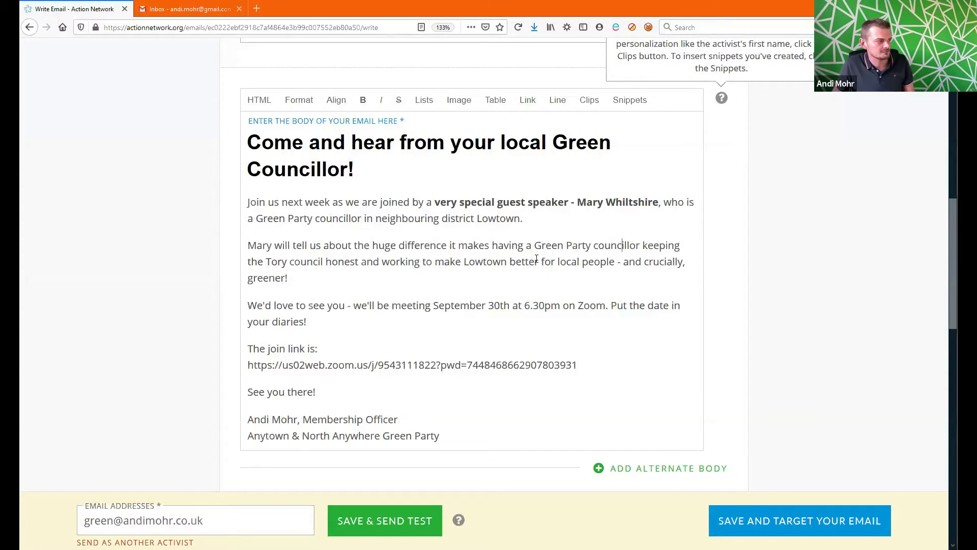
pyautogui.moveTo(433, 308); pyautogui.dragTo(607, 299)
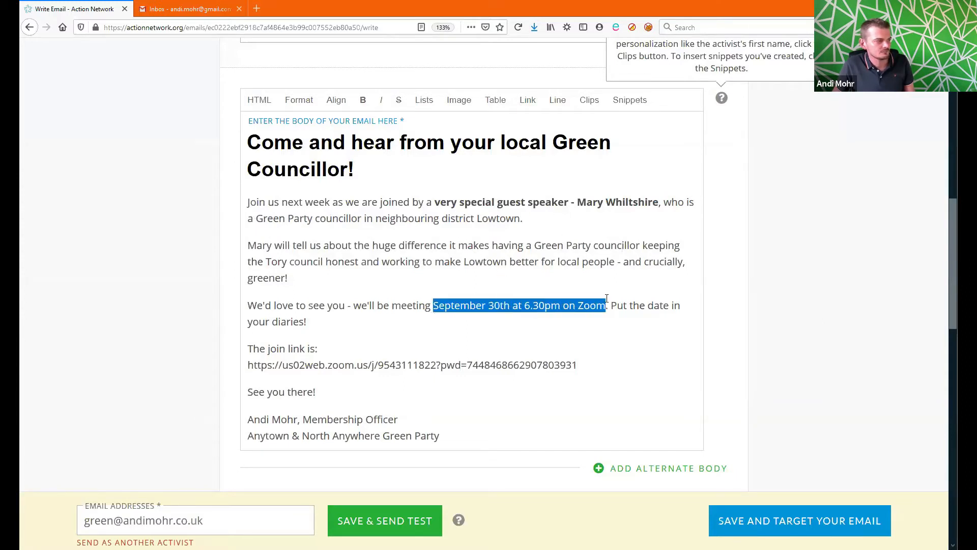
pyautogui.click(363, 100)
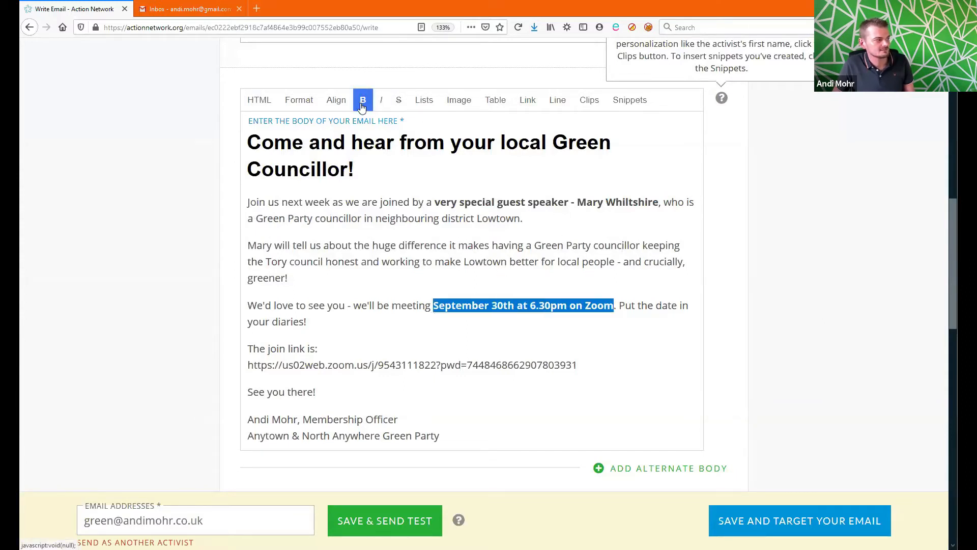
pyautogui.click(609, 371)
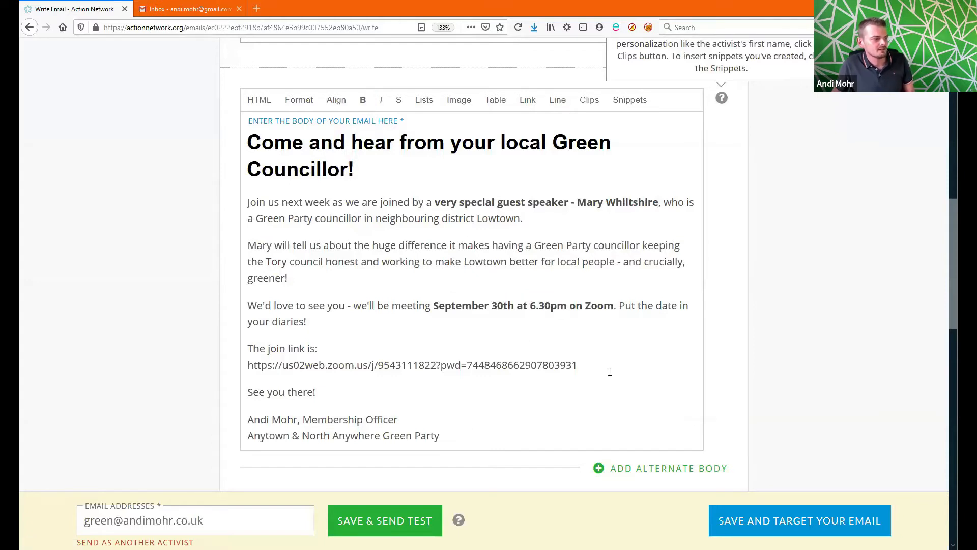
# Step: Select the full Zoom join URL in the email body
pyautogui.moveTo(609, 359); pyautogui.dragTo(250, 367)
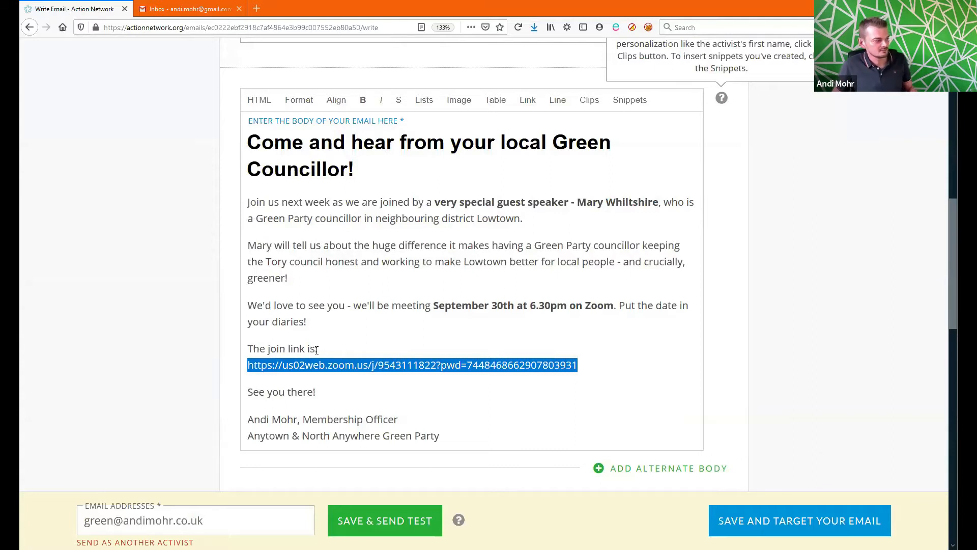
pyautogui.click(623, 365)
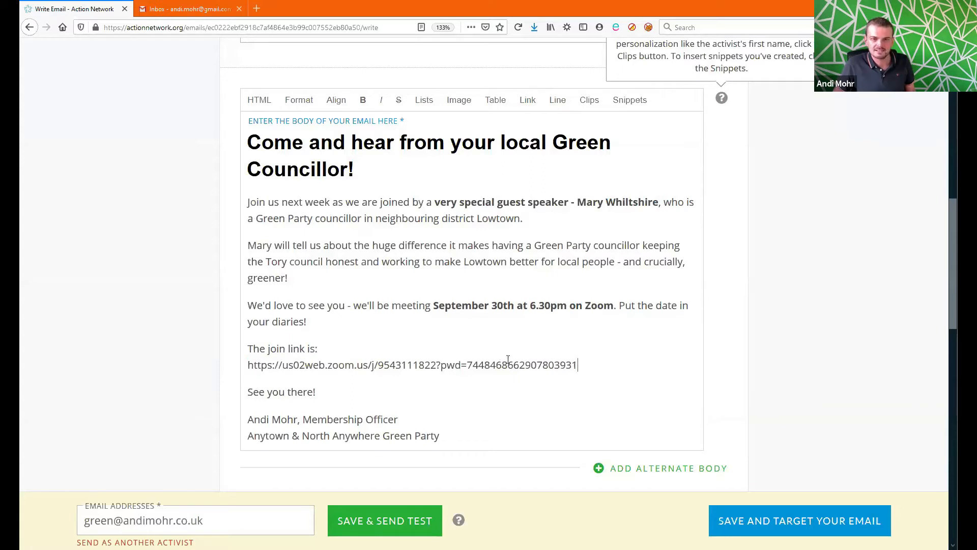
pyautogui.moveTo(577, 364); pyautogui.dragTo(246, 366)
pyautogui.hotkey('ctrl', 'c')
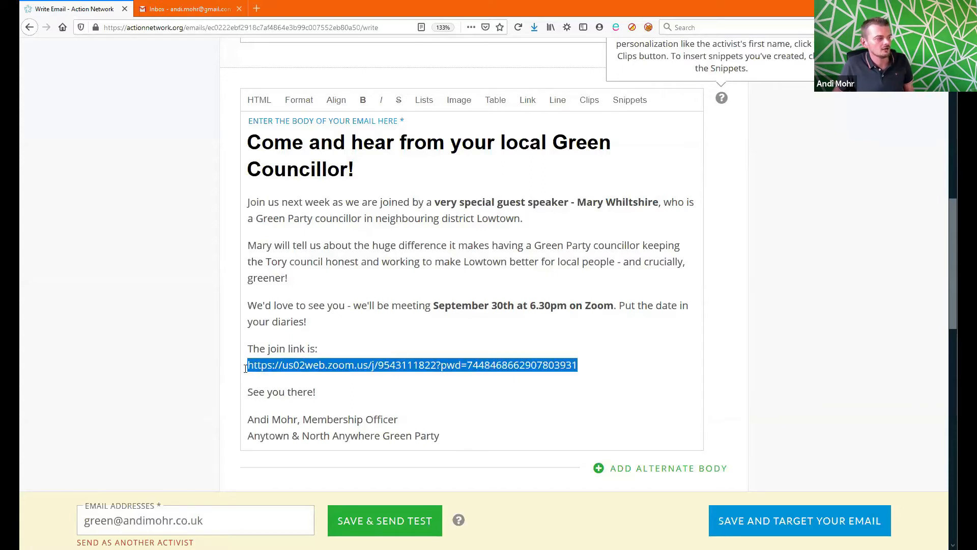
# Step: Turn the selected Zoom URL into a clickable link pointing to that same meeting address
pyautogui.click(528, 101)
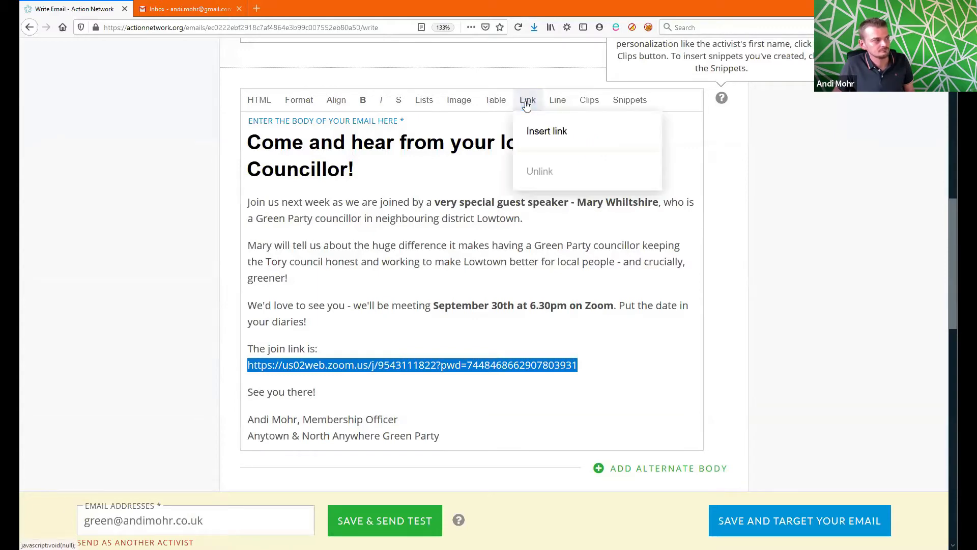
pyautogui.click(581, 144)
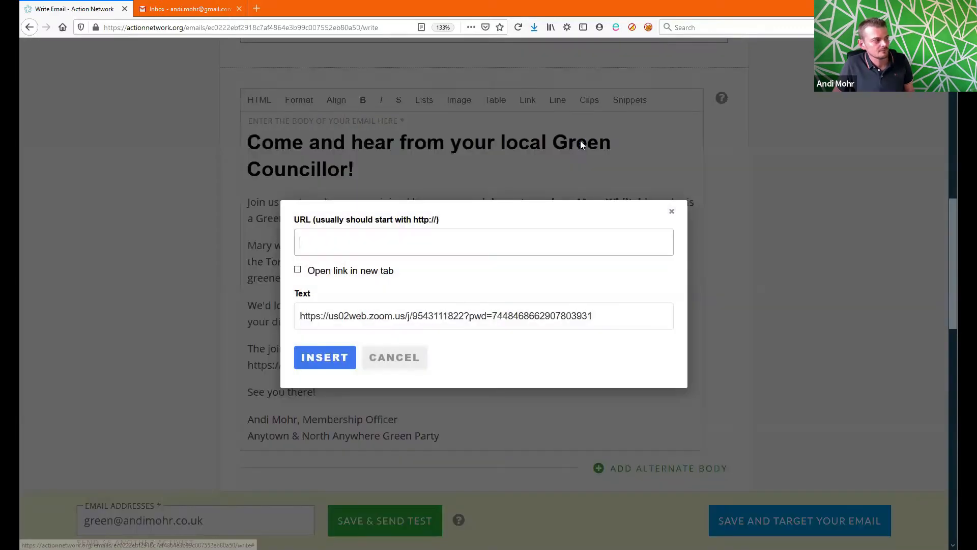
pyautogui.click(331, 249)
pyautogui.hotkey('ctrl', 'v')
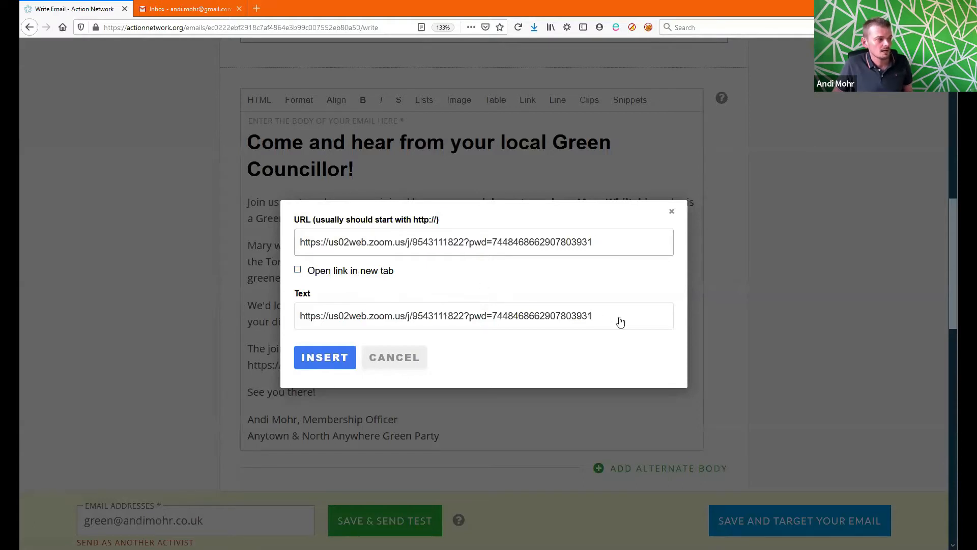
pyautogui.moveTo(617, 318); pyautogui.dragTo(260, 326)
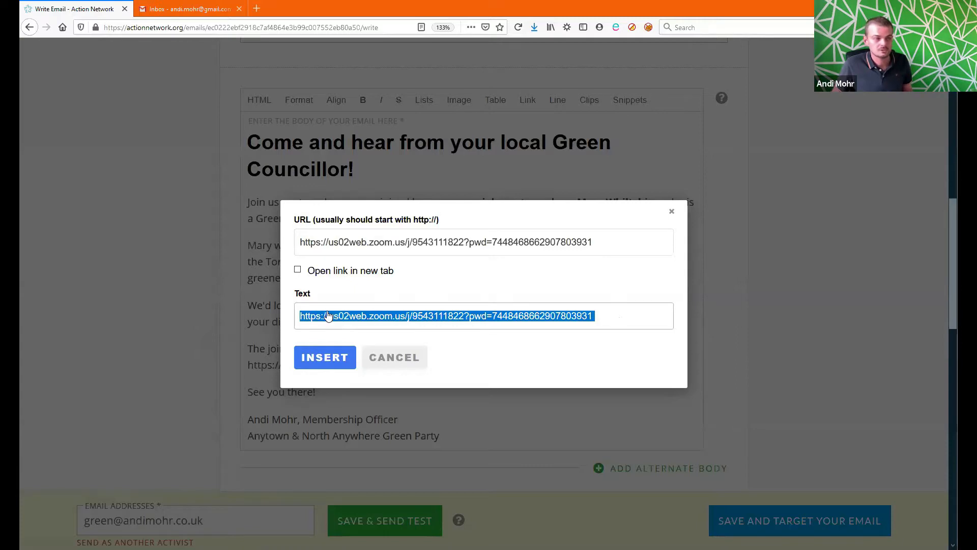
pyautogui.click(338, 364)
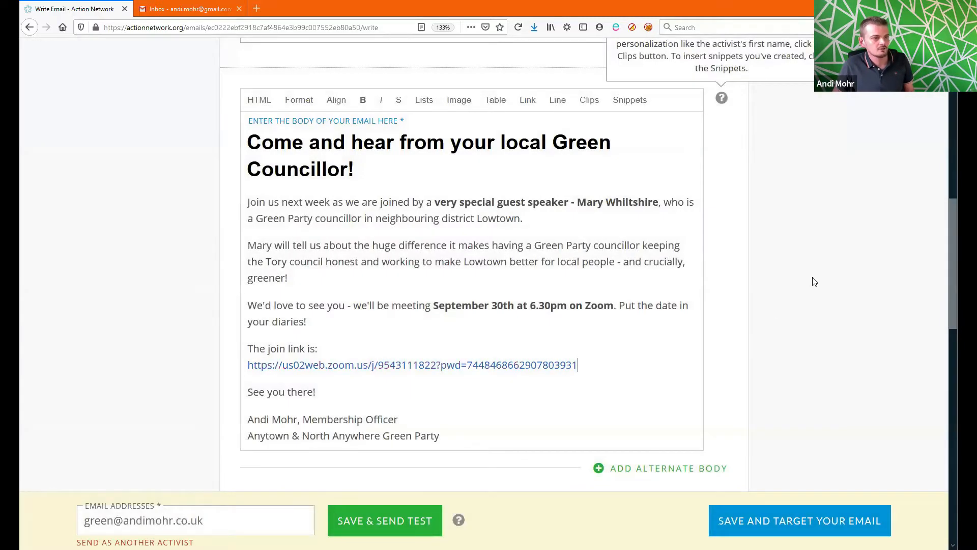
pyautogui.scroll(-2, 952, 279)
pyautogui.moveTo(953, 281); pyautogui.dragTo(952, 263)
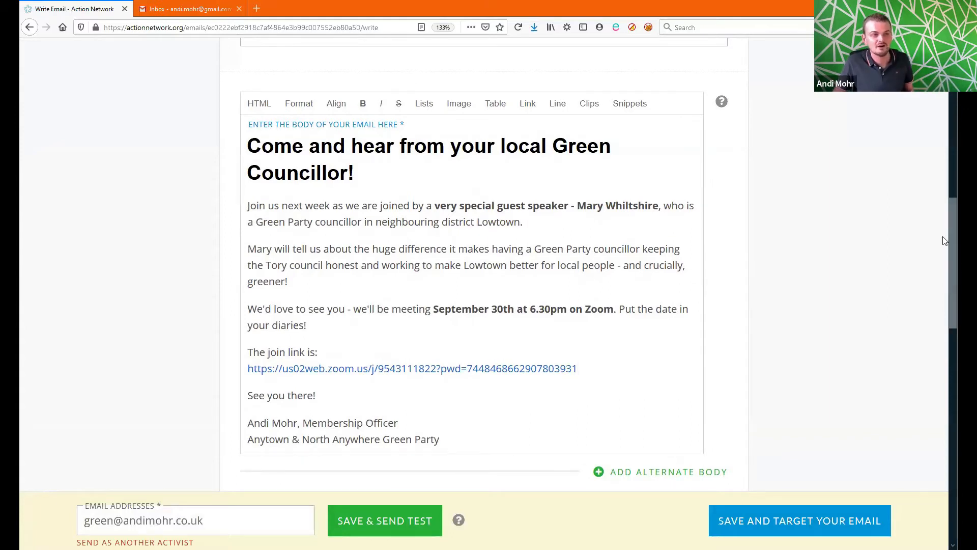
pyautogui.moveTo(955, 217); pyautogui.dragTo(955, 224)
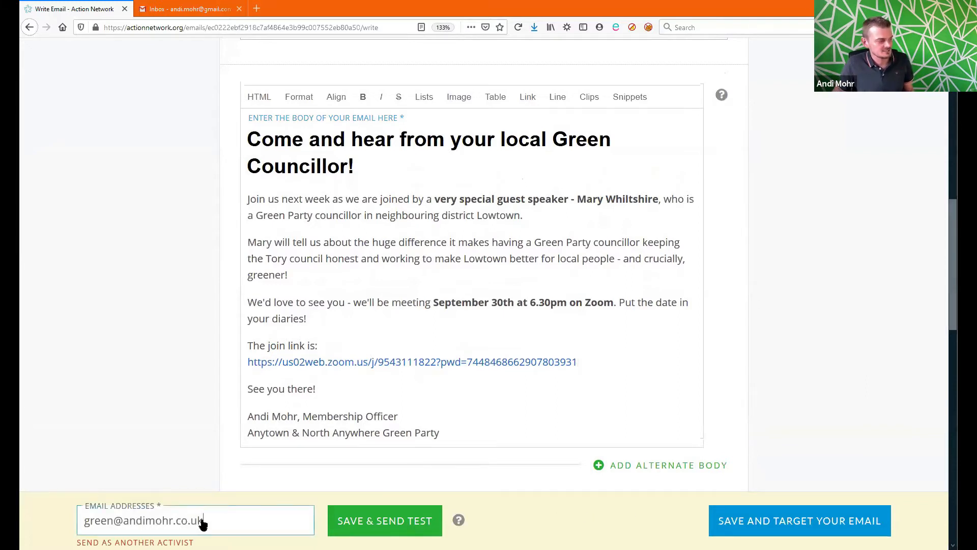
# Step: Replace the test recipient with the sender's Gmail address, then save and send a test
pyautogui.moveTo(240, 525); pyautogui.dragTo(23, 506)
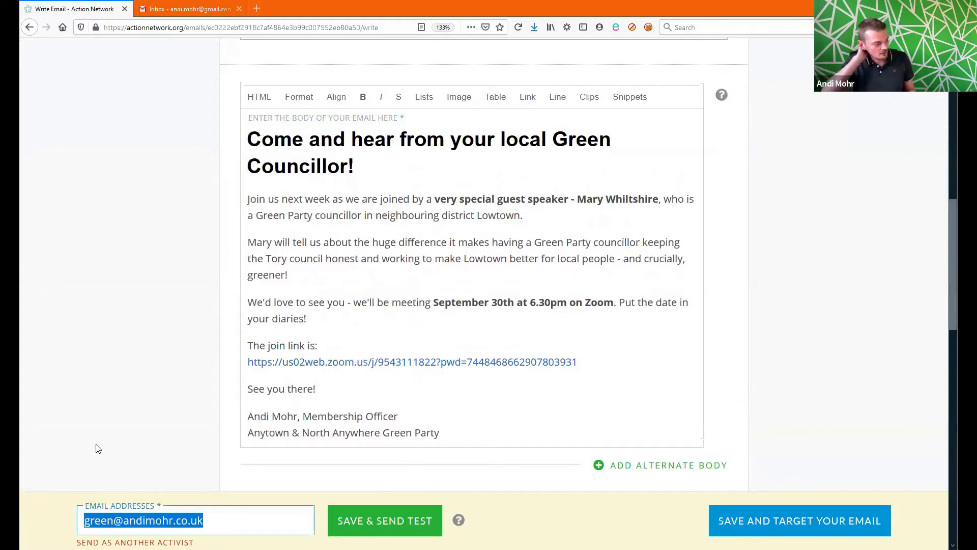
pyautogui.write('a')
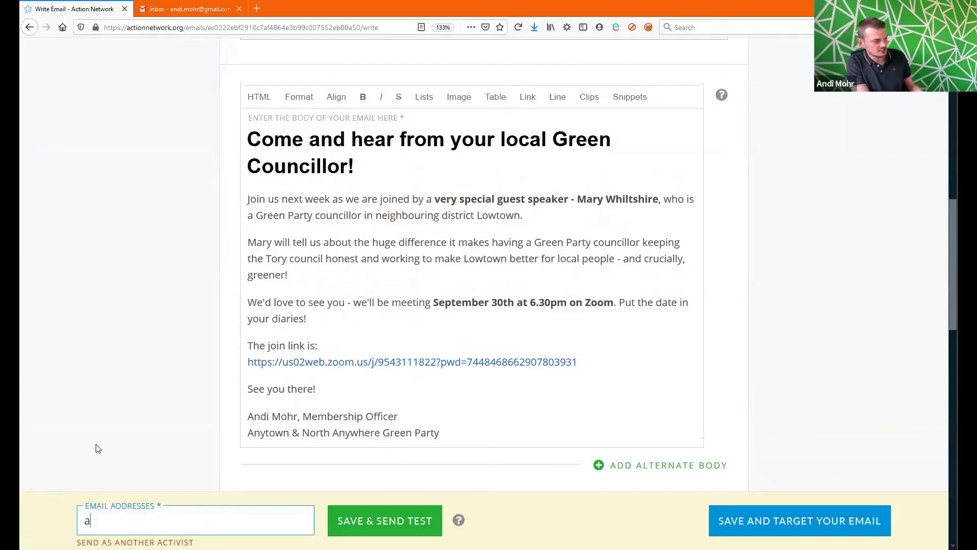
pyautogui.write('n')
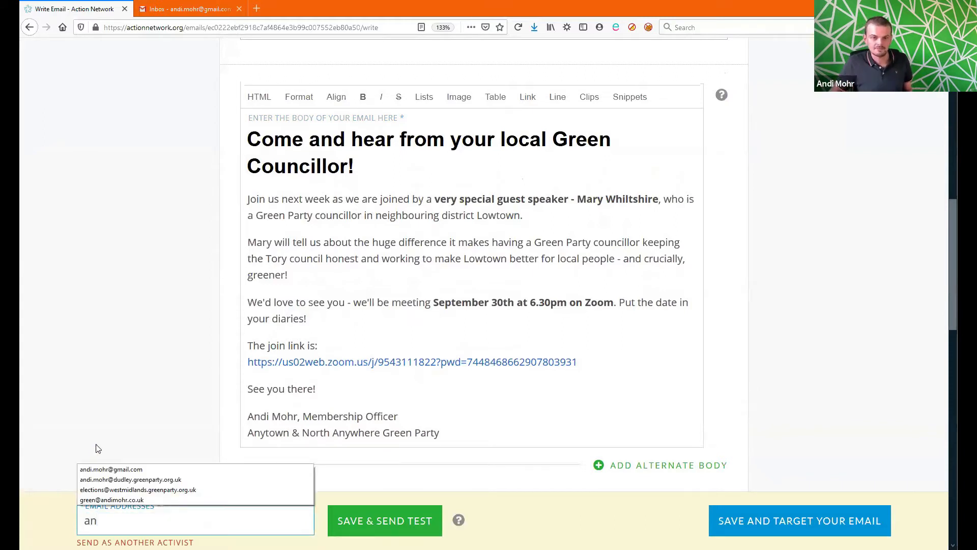
pyautogui.click(126, 471)
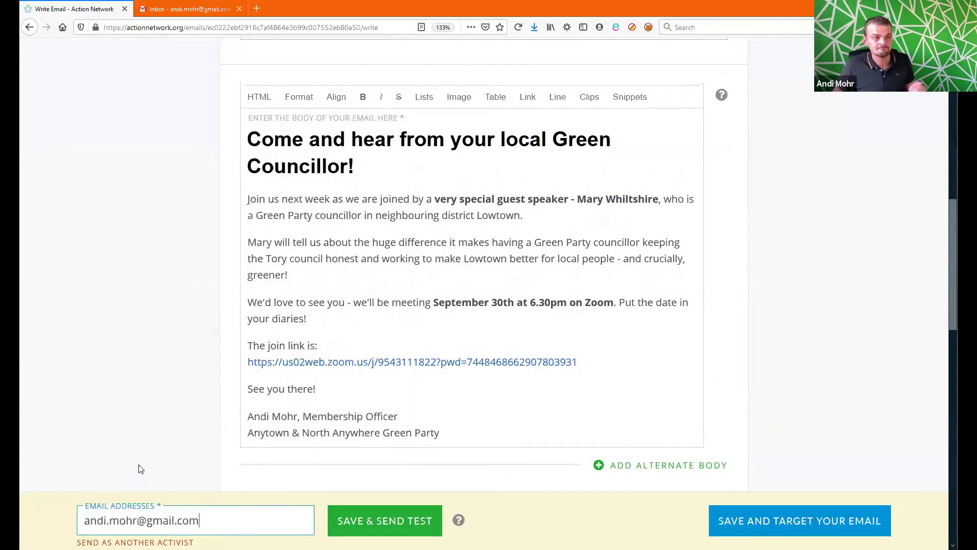
pyautogui.click(369, 525)
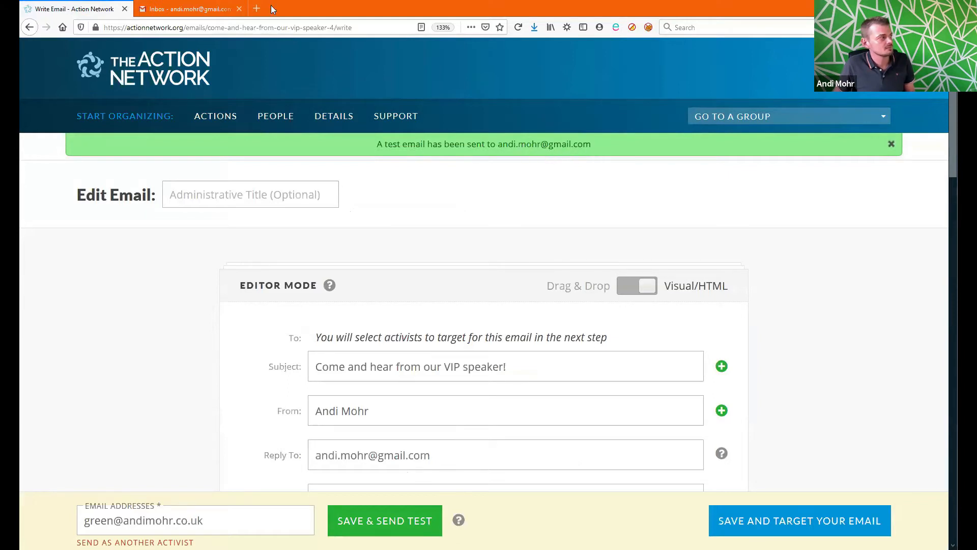
pyautogui.click(214, 8)
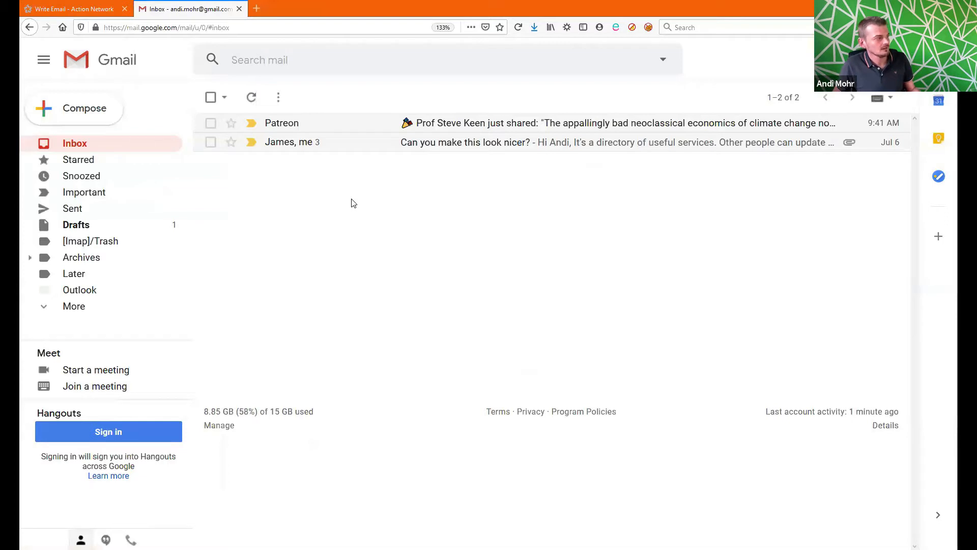
# Step: Refresh Gmail, open the [test] email to review its formatting, then return to Action Network
pyautogui.press('F5')
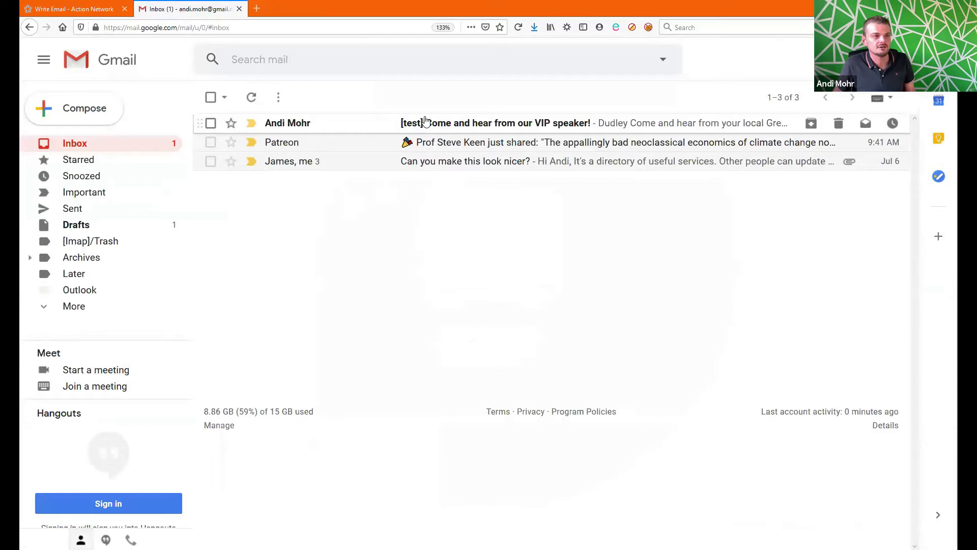
pyautogui.click(510, 127)
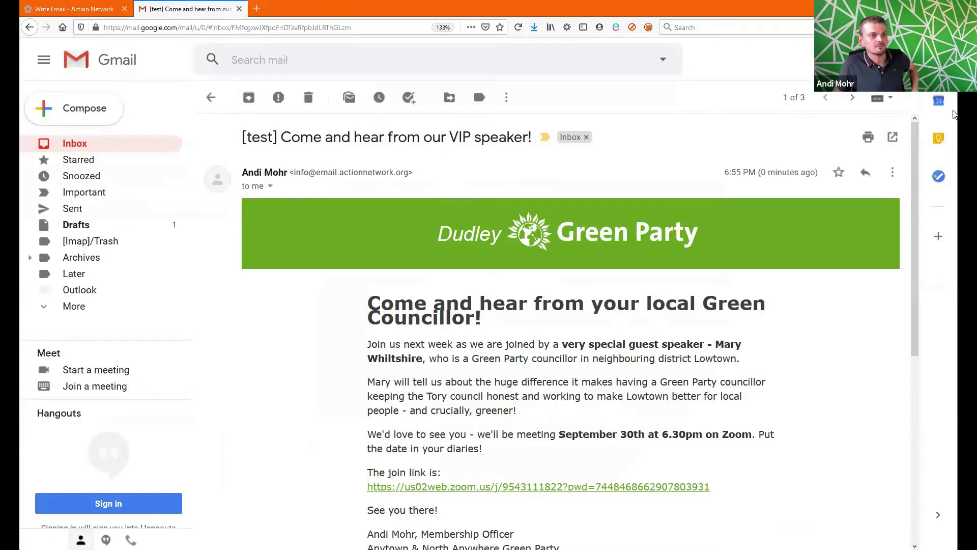
pyautogui.scroll(-3, 677, 357)
pyautogui.scroll(4, 673, 349)
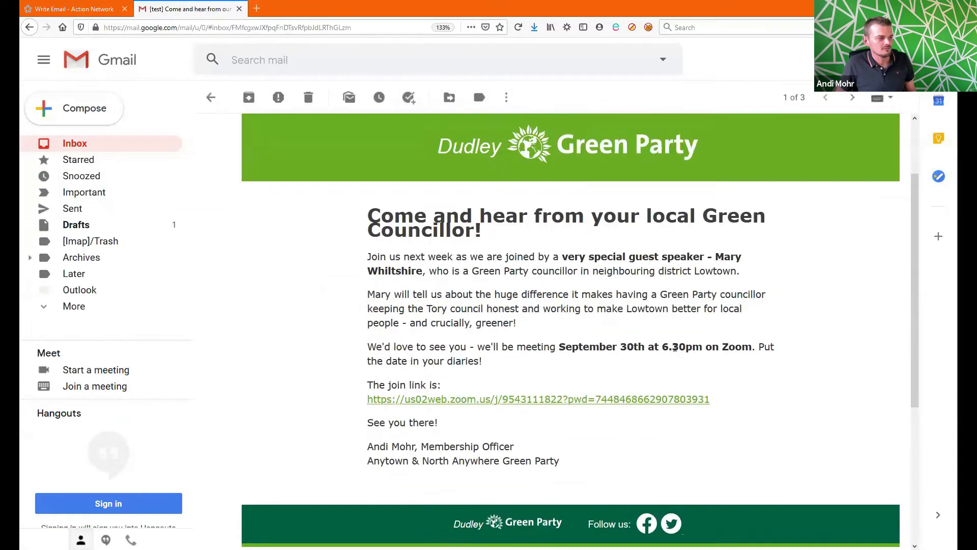
pyautogui.scroll(-2, 652, 336)
pyautogui.moveTo(380, 229)
pyautogui.mouseDown()
pyautogui.moveTo(476, 246)
pyautogui.moveTo(428, 228)
pyautogui.moveTo(371, 228)
pyautogui.mouseUp()
pyautogui.click(494, 250)
pyautogui.click(411, 232)
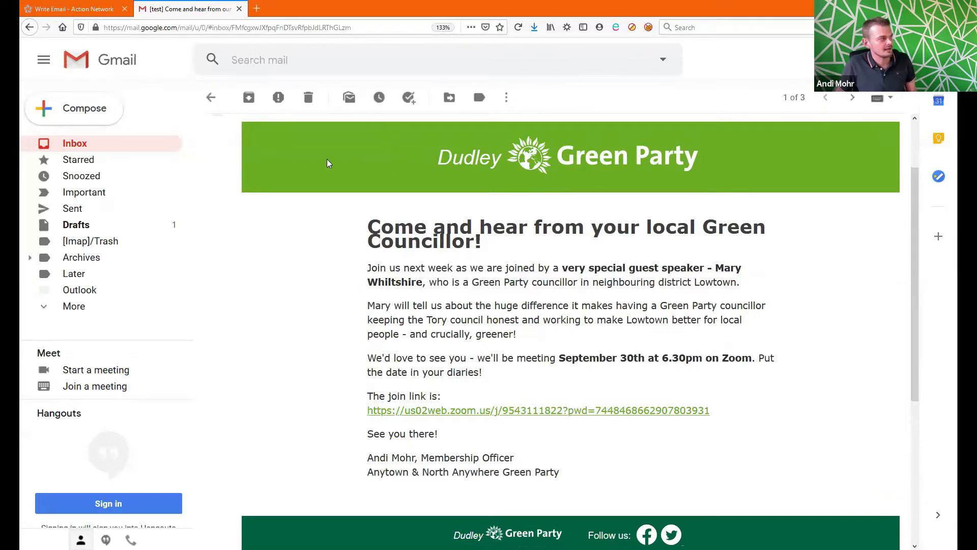
pyautogui.click(74, 9)
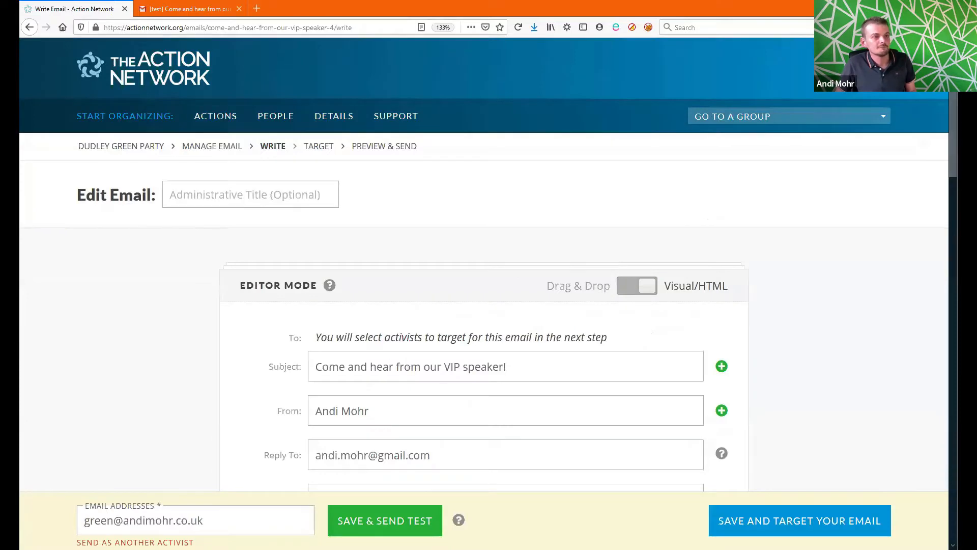
# Step: Downsize the email's heading from Heading 1 to Heading 2
pyautogui.moveTo(953, 92); pyautogui.dragTo(950, 226)
pyautogui.moveTo(357, 248); pyautogui.dragTo(219, 201)
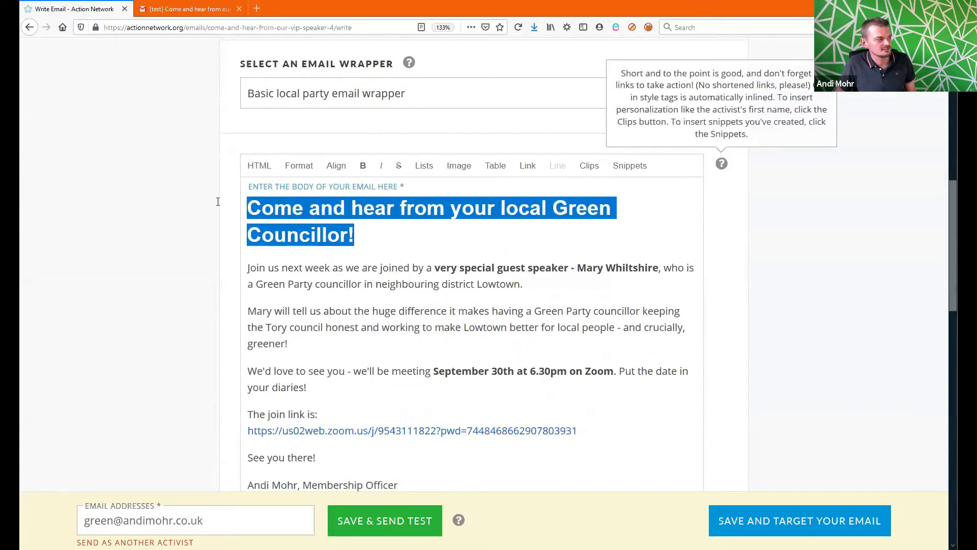
pyautogui.click(293, 169)
pyautogui.moveTo(422, 214); pyautogui.dragTo(420, 252)
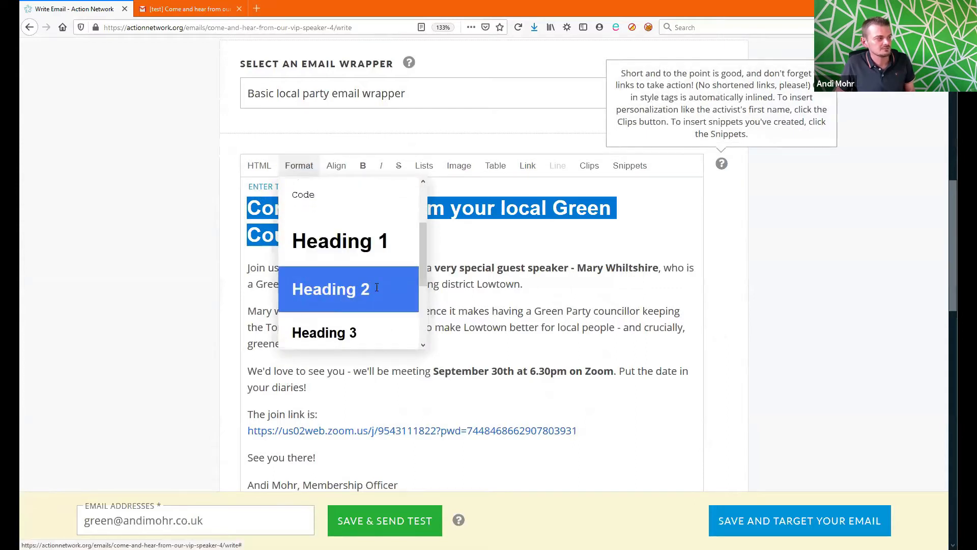
pyautogui.click(384, 286)
pyautogui.click(498, 265)
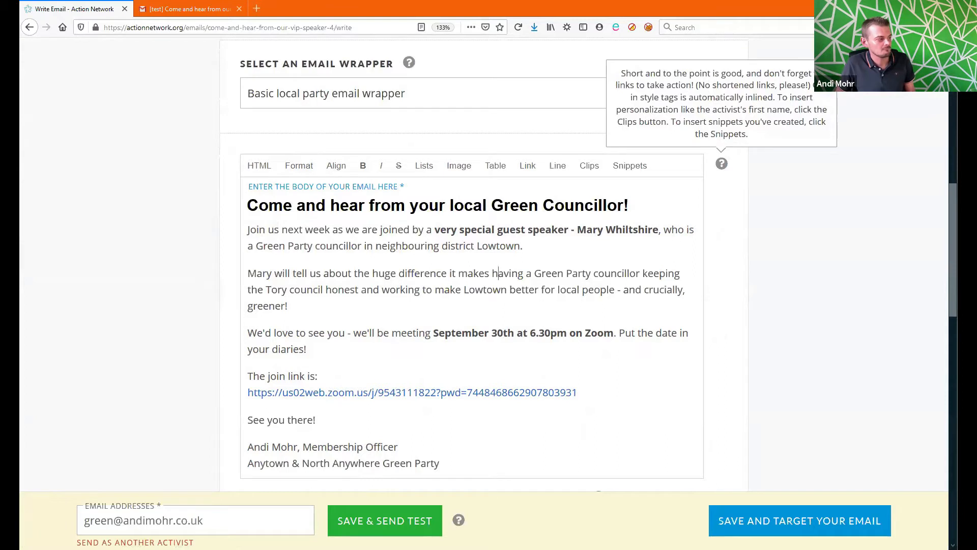
# Step: Set the test recipient to the sender's Gmail address, save and send the test, then check Gmail
pyautogui.moveTo(222, 529); pyautogui.dragTo(35, 500)
pyautogui.press('BackSpace')
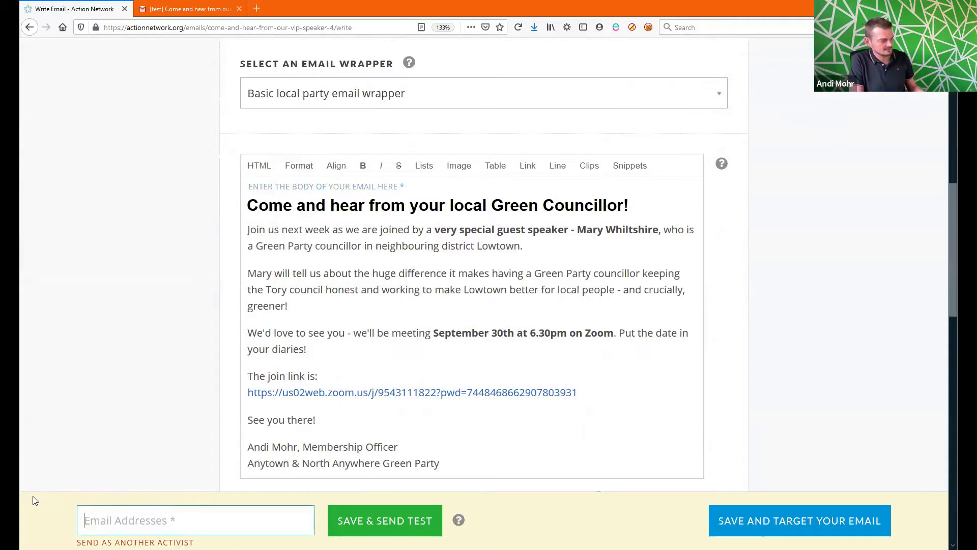
pyautogui.press('Up')
pyautogui.press('Up')
pyautogui.press('Up')
pyautogui.press('Up')
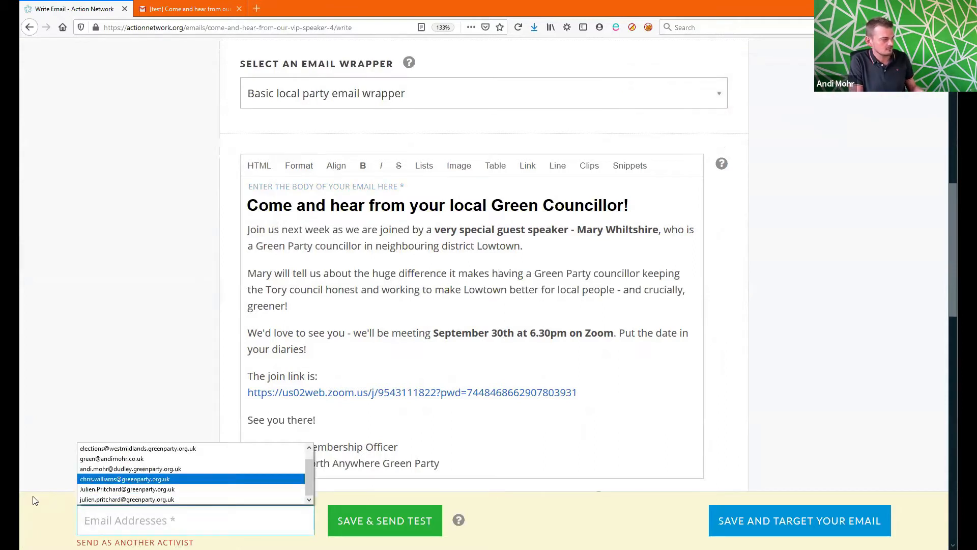
pyautogui.write('a')
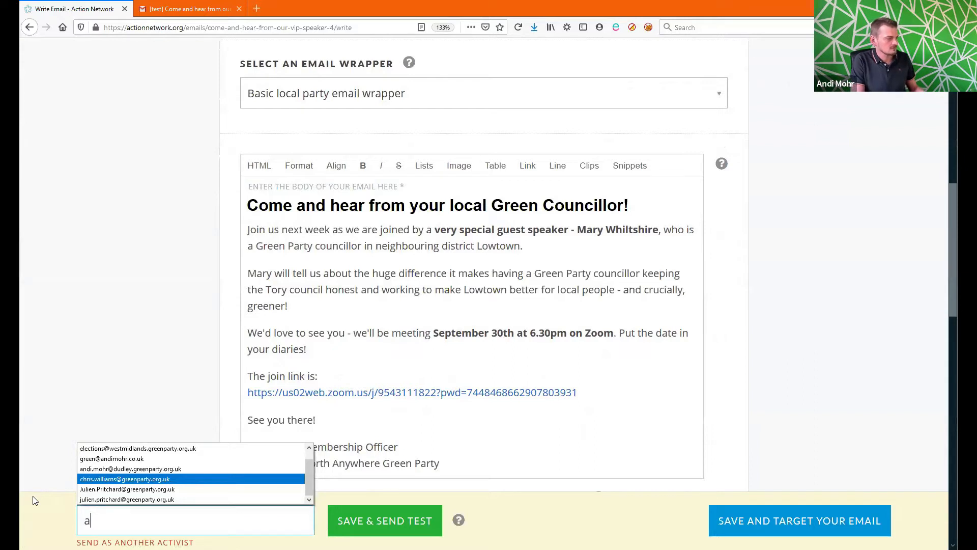
pyautogui.write('ndi')
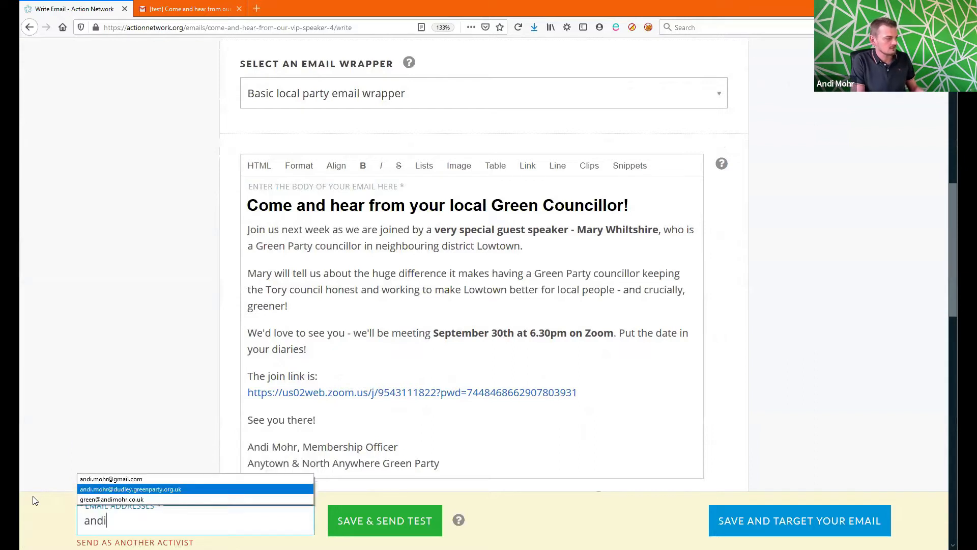
pyautogui.click(220, 478)
pyautogui.click(356, 519)
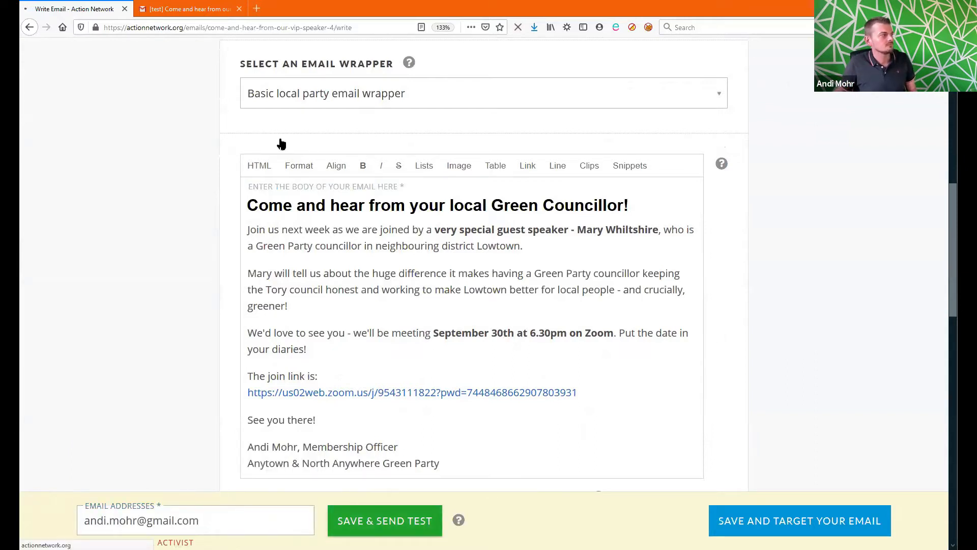
pyautogui.click(183, 7)
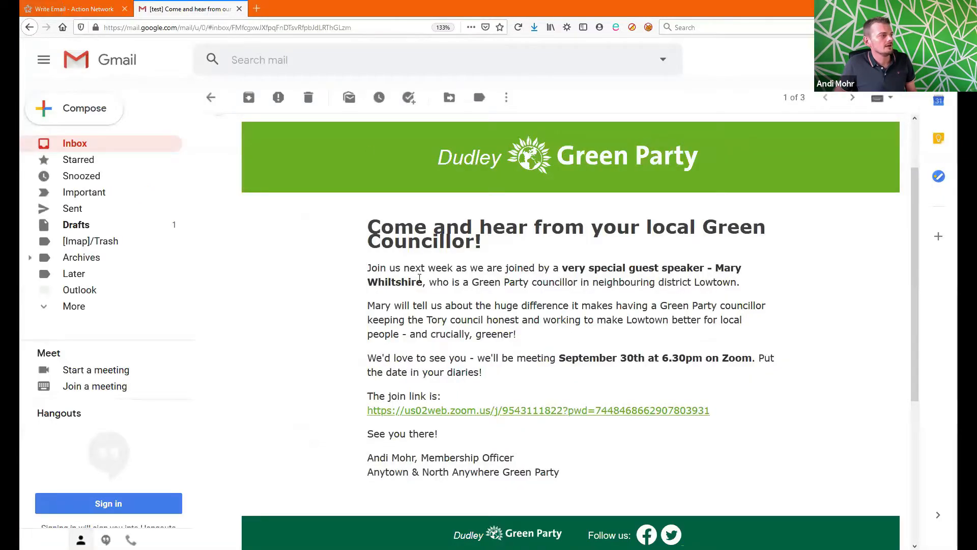
# Step: Open the newest [test] 'Come and hear from our VIP speaker!' email, expand trimmed content and scroll through it
pyautogui.click(151, 145)
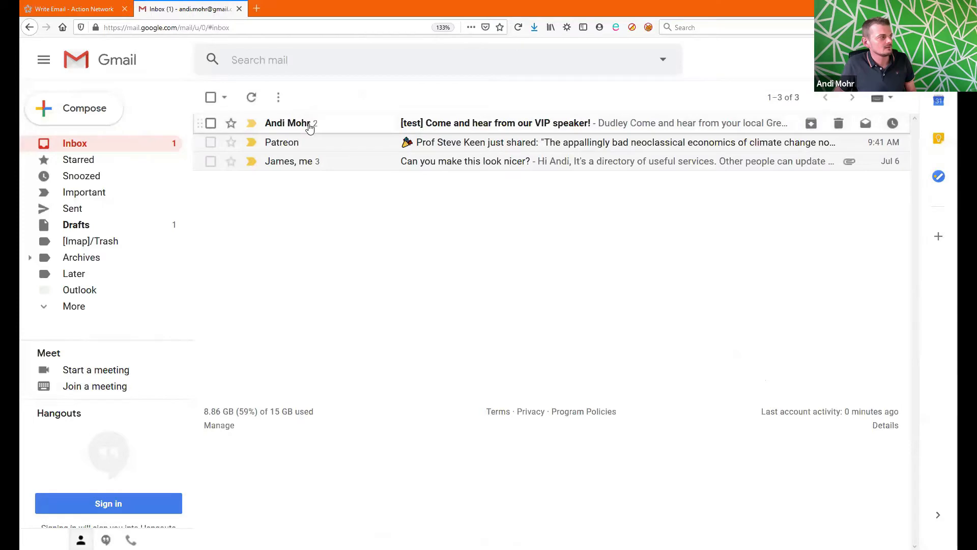
pyautogui.click(310, 124)
pyautogui.click(250, 256)
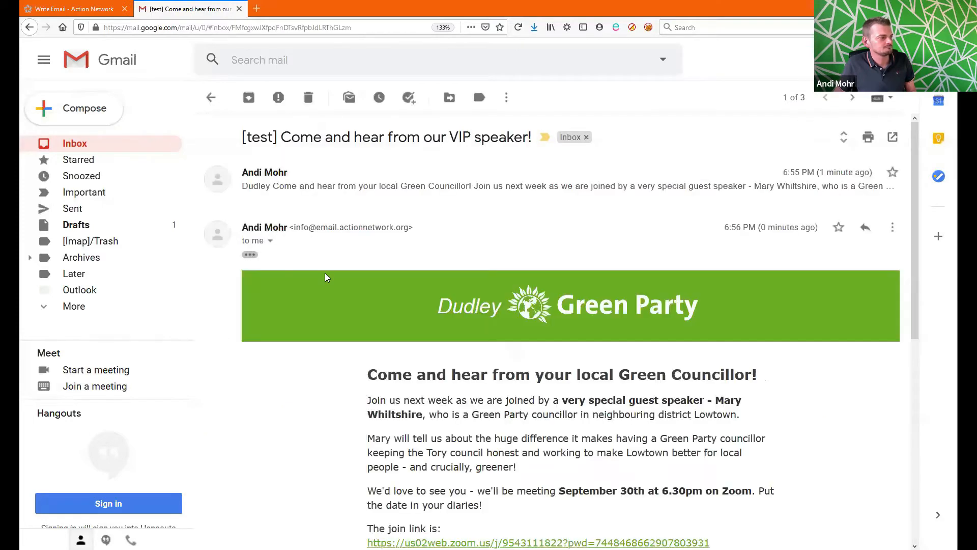
pyautogui.scroll(-4, 353, 286)
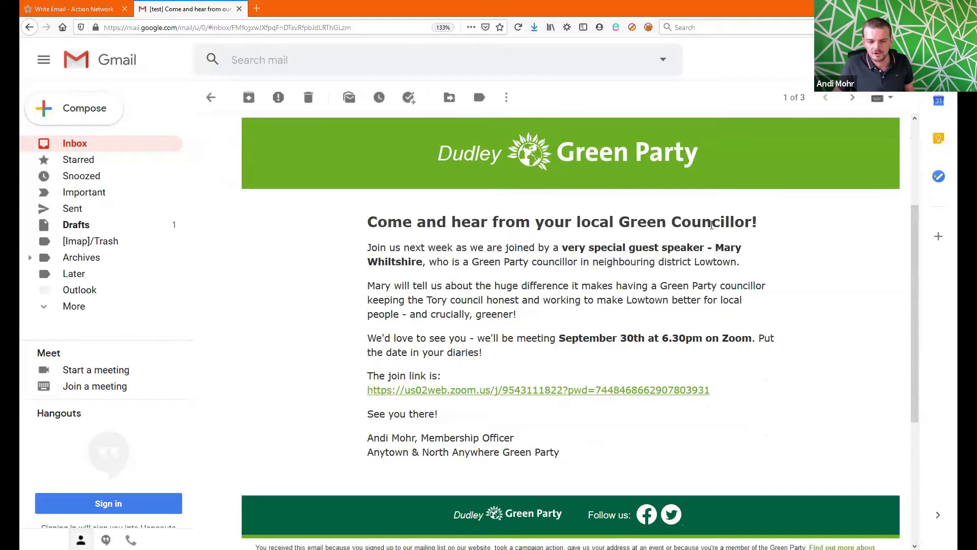
pyautogui.scroll(3, 606, 229)
pyautogui.scroll(-1, 683, 301)
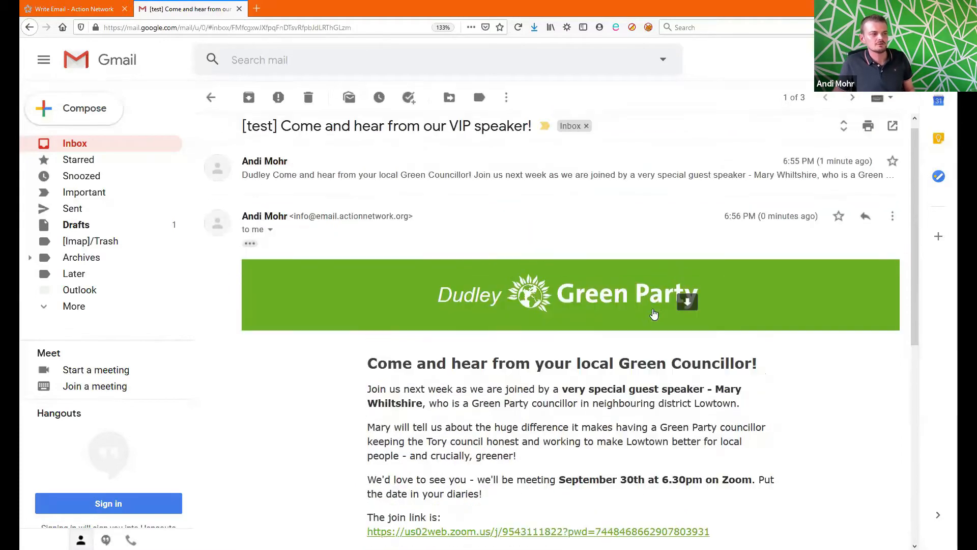
pyautogui.scroll(1, 682, 312)
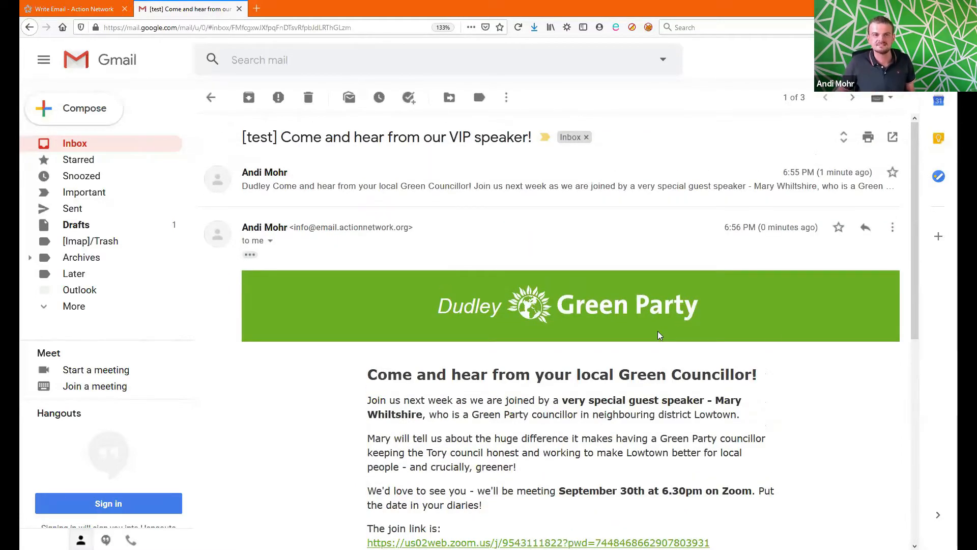
pyautogui.scroll(-3, 674, 351)
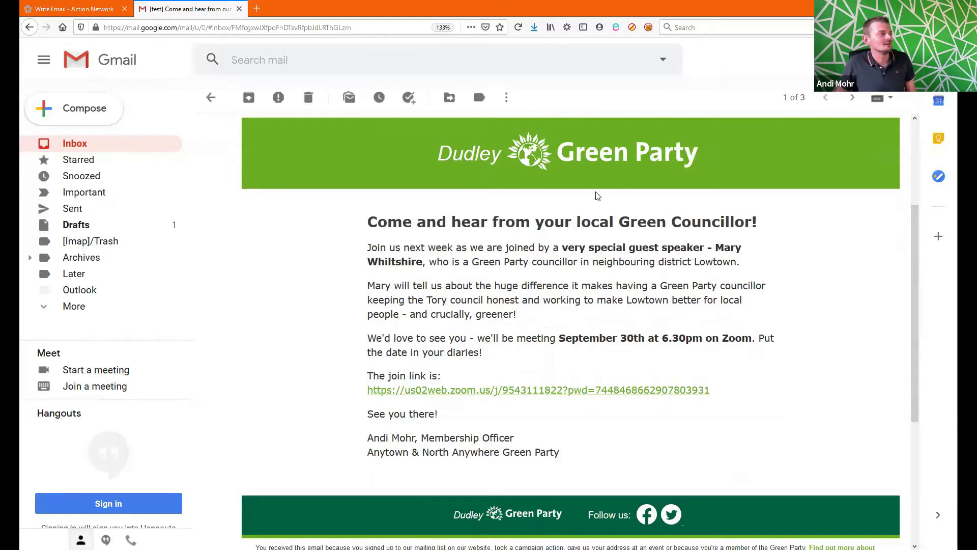
# Step: Review the email body in the editor, then save it to reach the Target step for Dudley Green Party
pyautogui.click(104, 4)
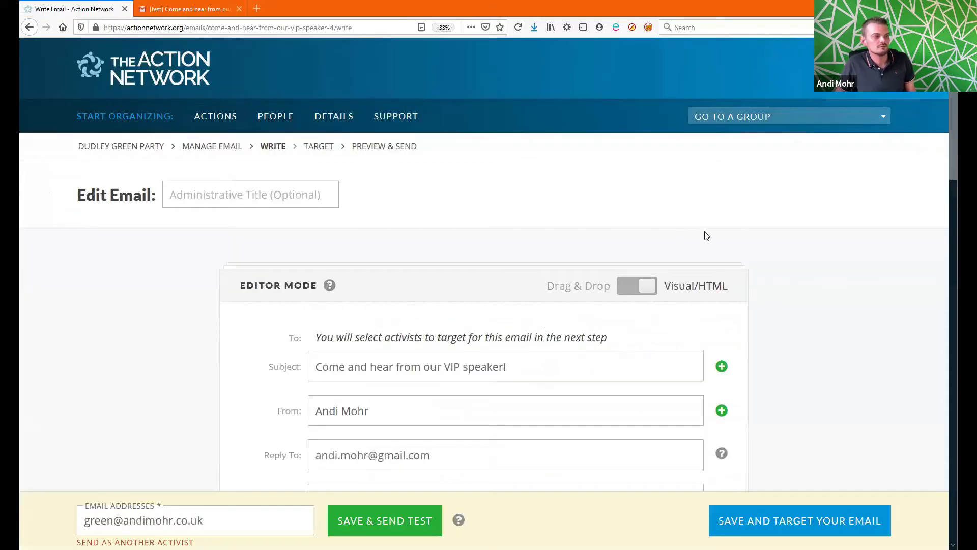
pyautogui.scroll(-2, 758, 253)
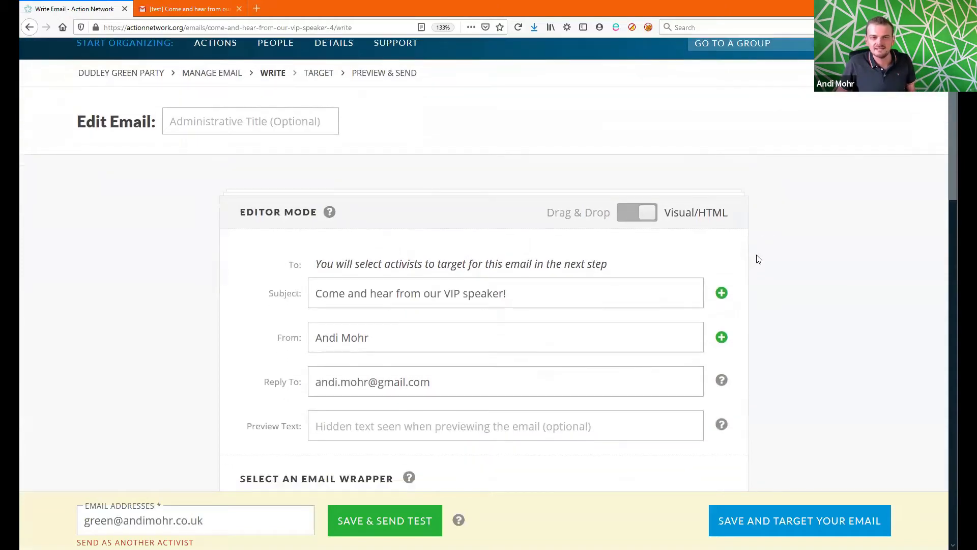
pyautogui.scroll(-10, 762, 262)
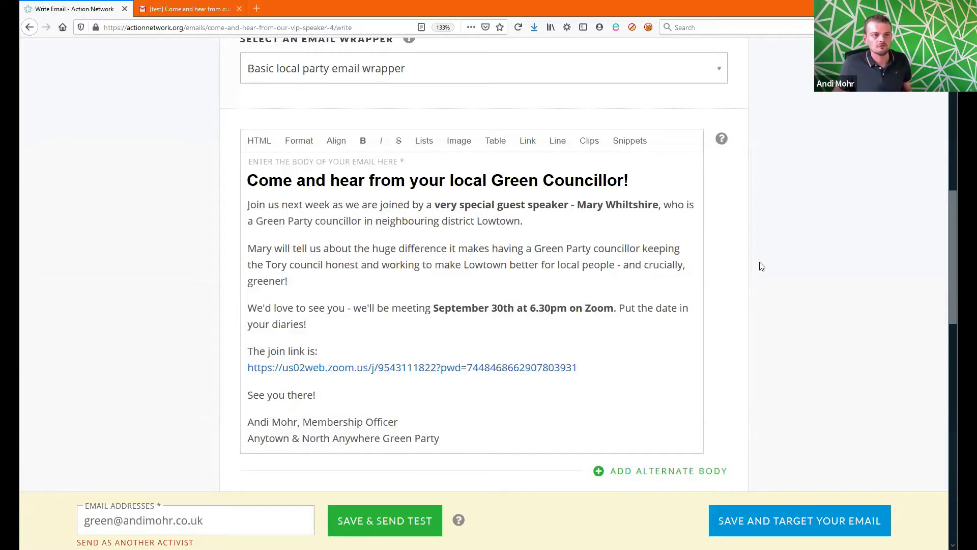
pyautogui.moveTo(953, 214); pyautogui.dragTo(951, 265)
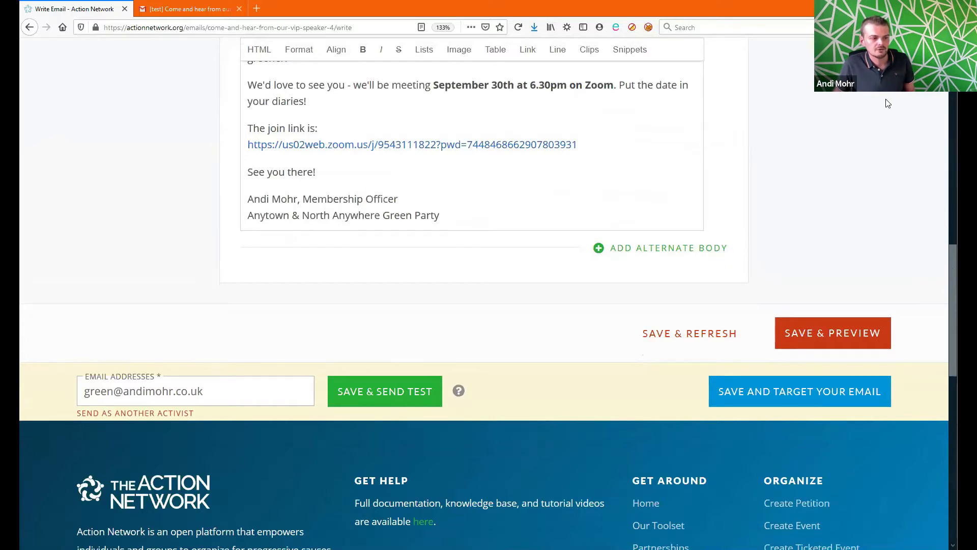
pyautogui.click(856, 390)
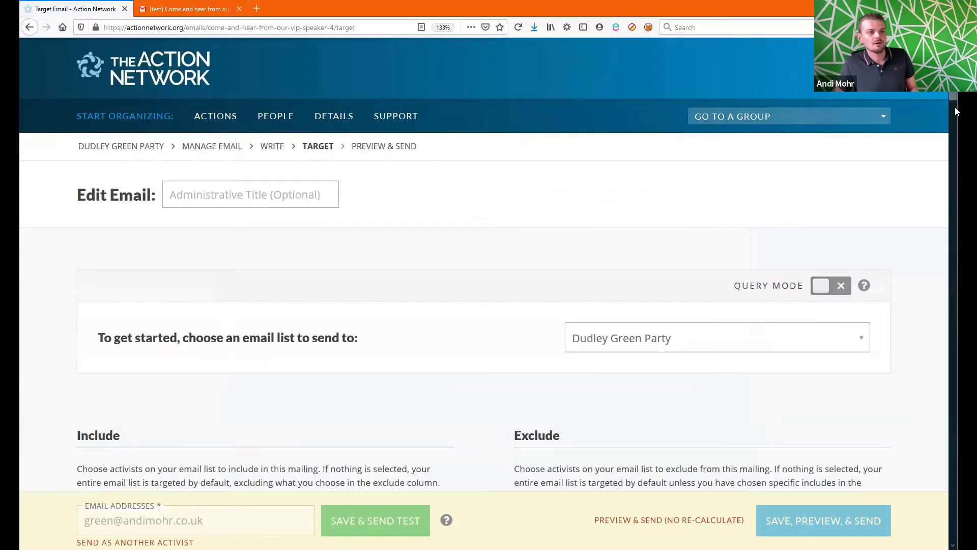
# Step: Switch the email's targeting to Query Mode and confirm the change
pyautogui.moveTo(953, 80); pyautogui.dragTo(954, 152)
pyautogui.moveTo(956, 99); pyautogui.dragTo(956, 73)
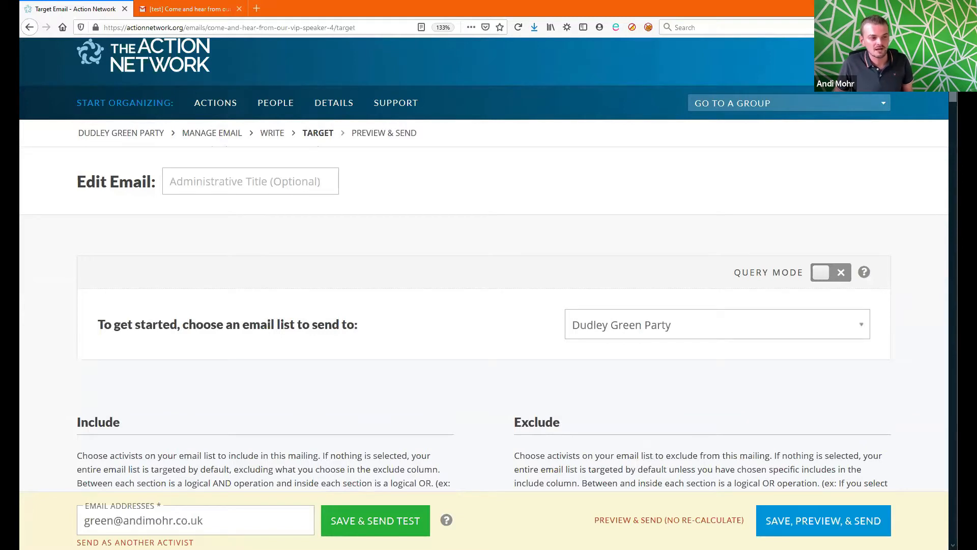
pyautogui.click(839, 273)
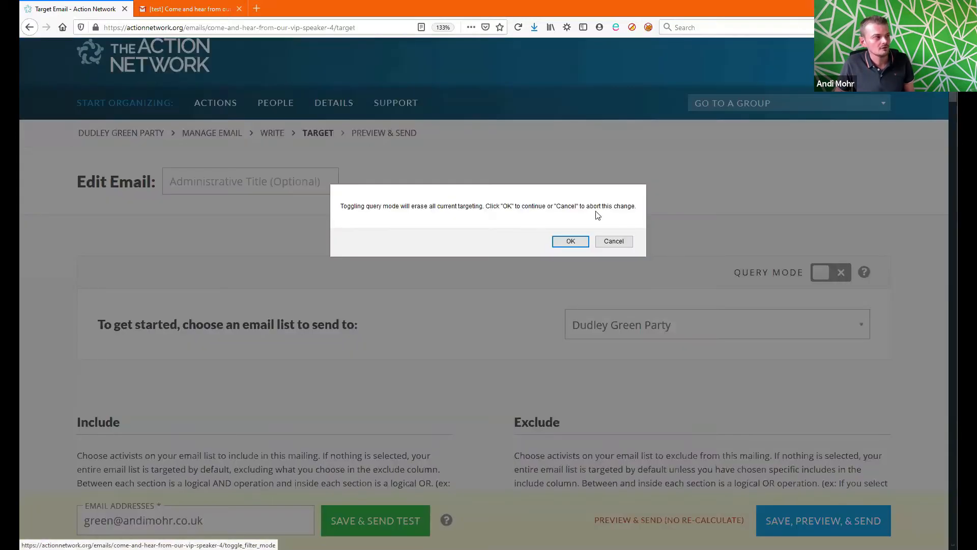
pyautogui.click(581, 242)
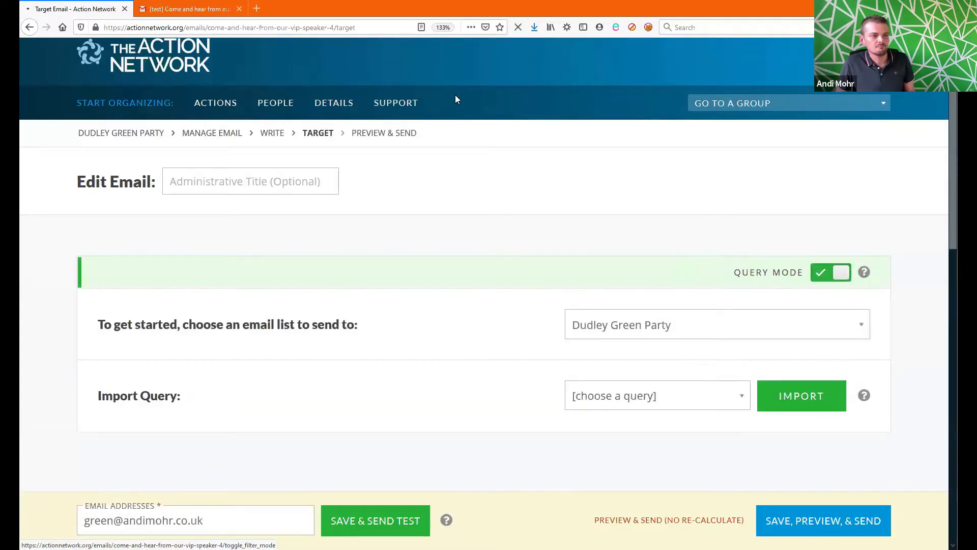
# Step: Leave the query blank so the entire Dudley Green Party list is targeted
pyautogui.moveTo(953, 132); pyautogui.dragTo(953, 306)
pyautogui.moveTo(953, 255)
pyautogui.mouseDown()
pyautogui.moveTo(953, 344)
pyautogui.moveTo(953, 234)
pyautogui.moveTo(953, 249)
pyautogui.mouseUp()
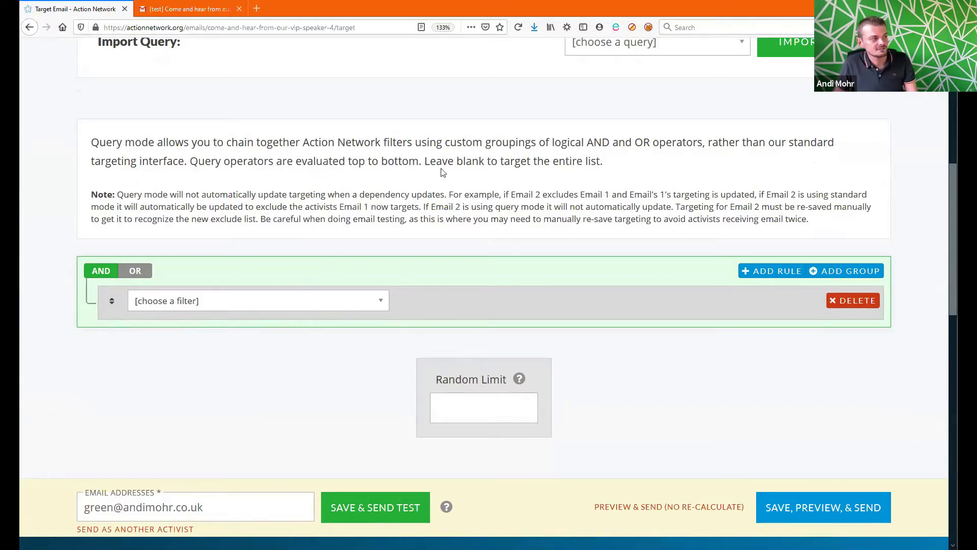
pyautogui.moveTo(422, 161); pyautogui.dragTo(605, 167)
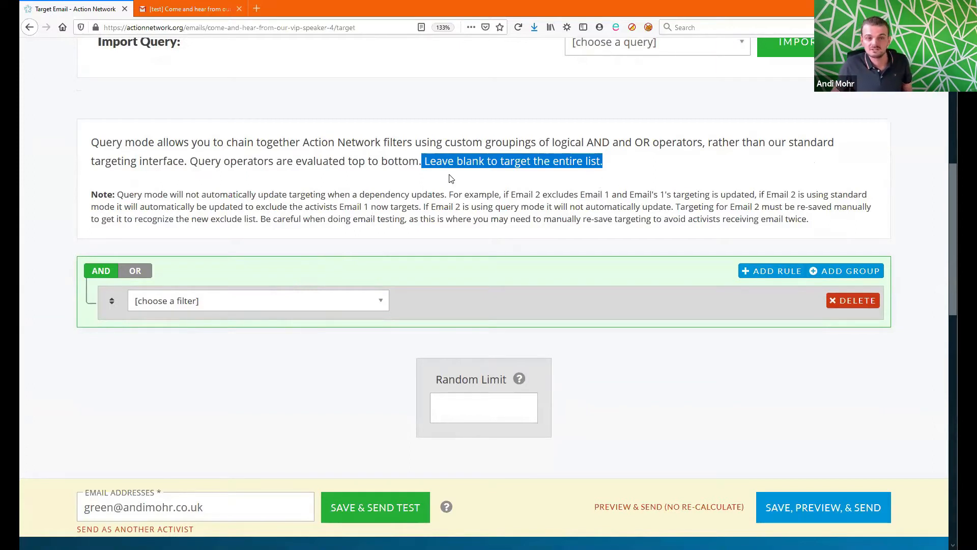
pyautogui.click(696, 416)
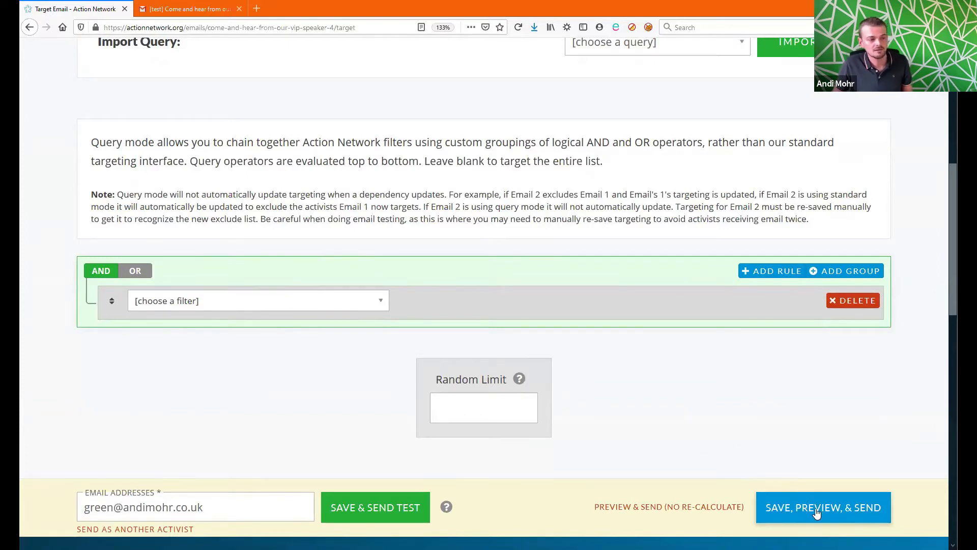
# Step: Save the targeting and review Preview & Send, confirming 187 Dudley Green Party activists are targeted
pyautogui.click(869, 516)
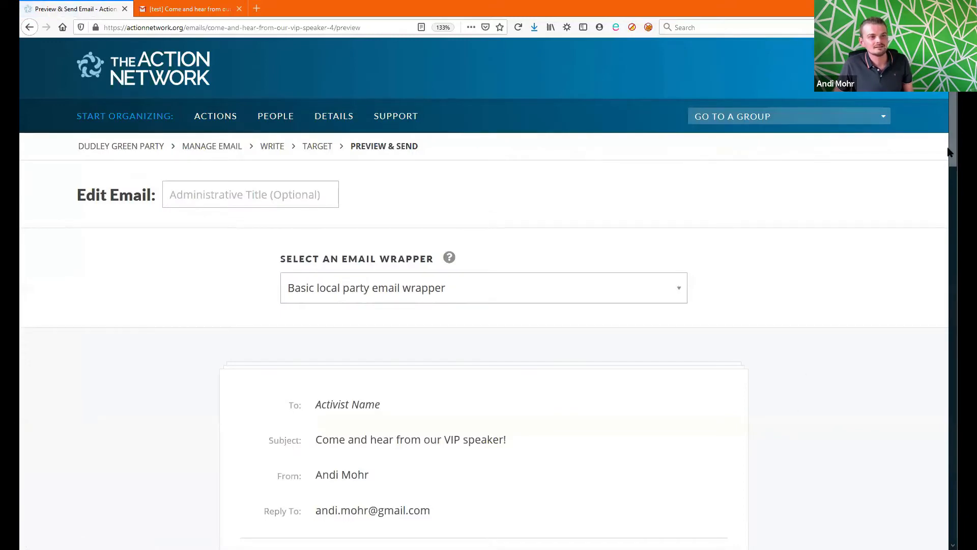
pyautogui.moveTo(956, 143); pyautogui.dragTo(956, 220)
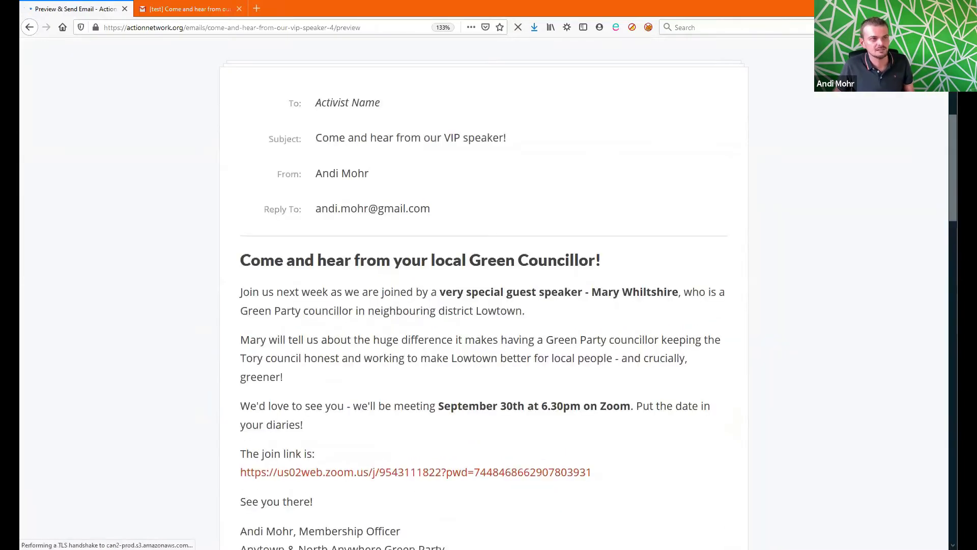
pyautogui.moveTo(952, 196); pyautogui.dragTo(954, 328)
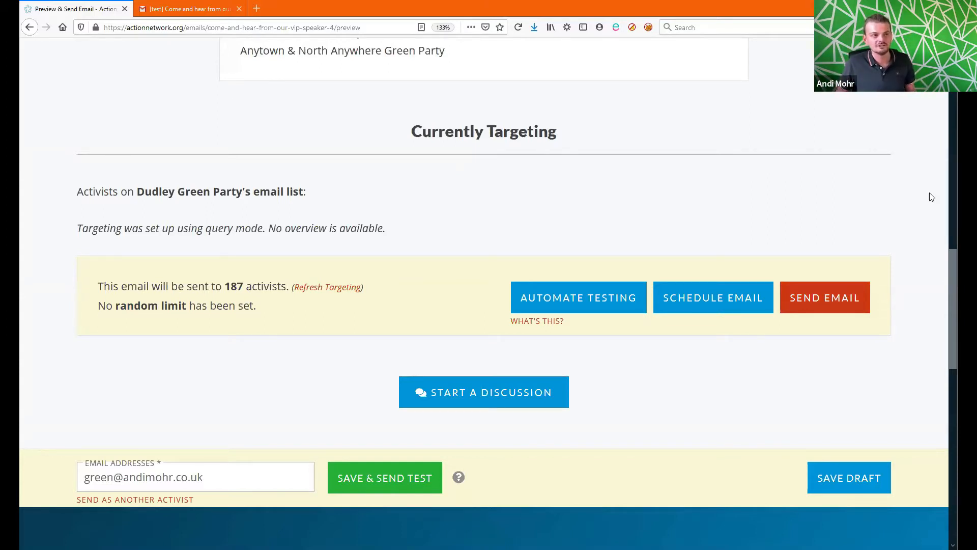
pyautogui.moveTo(952, 324); pyautogui.dragTo(949, 123)
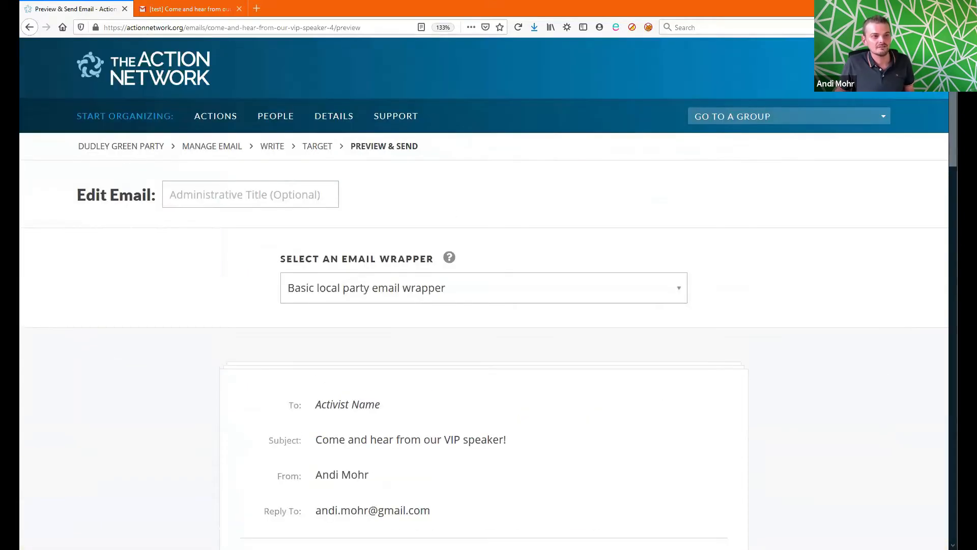
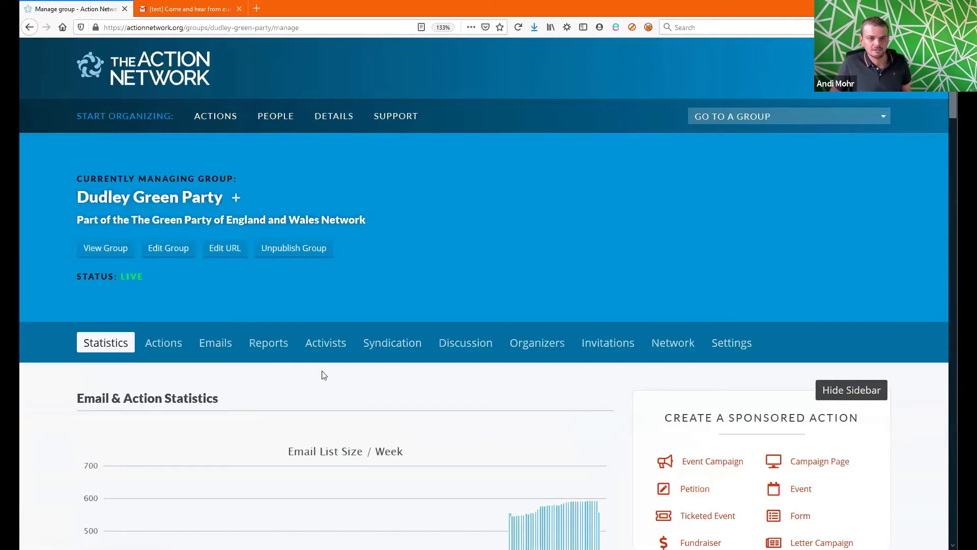
# Step: From the group's Emails list, open the 'Come and hear from our VIP speaker!' draft in the editor
pyautogui.click(208, 345)
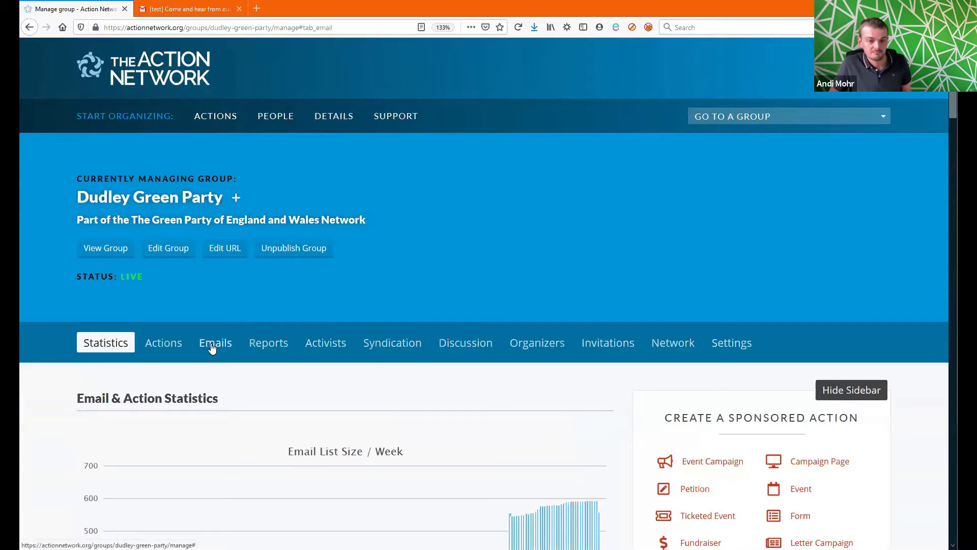
pyautogui.moveTo(950, 189); pyautogui.dragTo(952, 244)
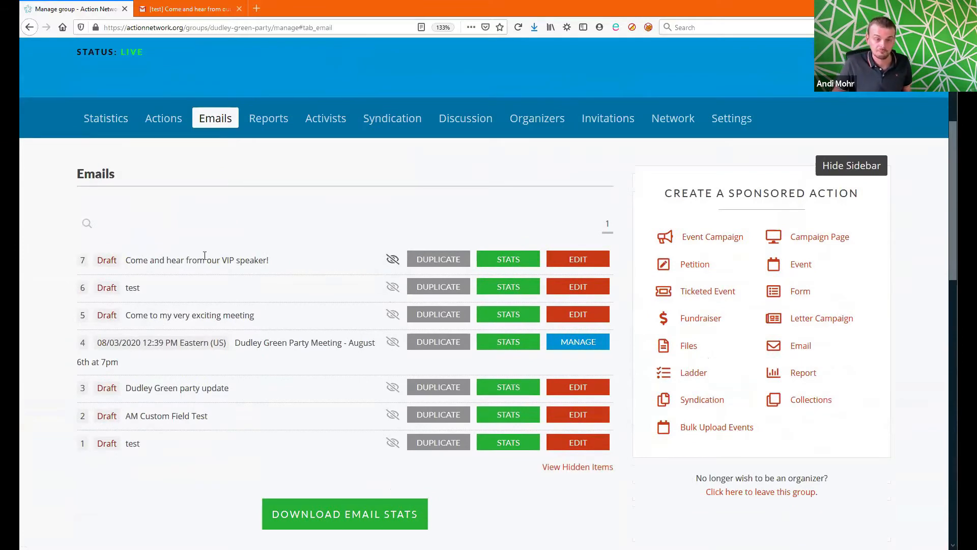
pyautogui.moveTo(125, 261); pyautogui.dragTo(270, 269)
pyautogui.click(284, 265)
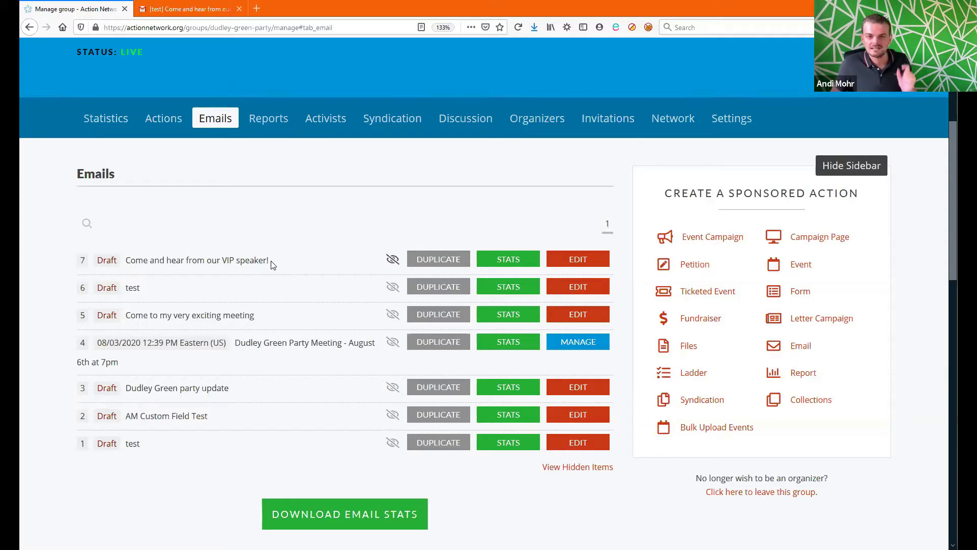
pyautogui.click(572, 260)
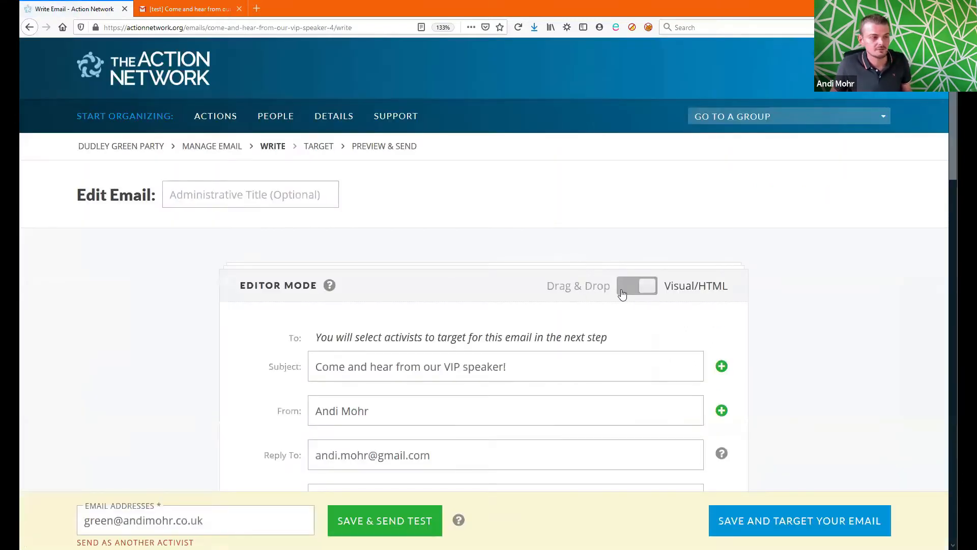
# Step: Give the draft an administrative title naming the speaker's event and save it
pyautogui.click(239, 196)
pyautogui.write('Mary W')
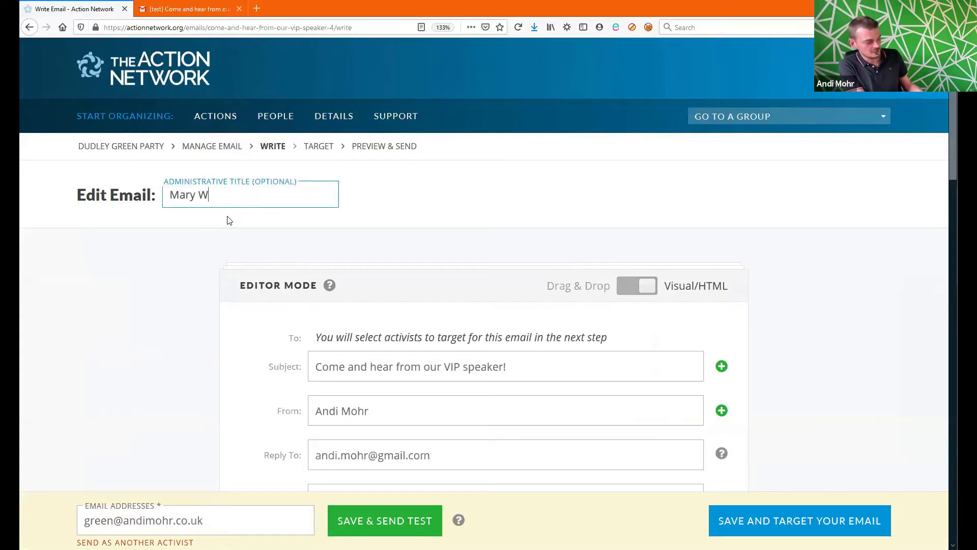
pyautogui.write(' event')
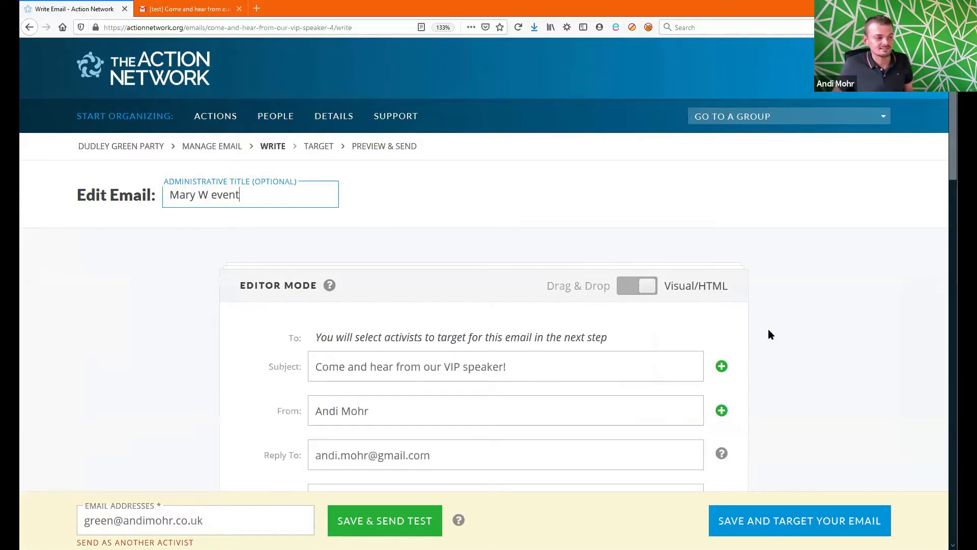
pyautogui.scroll(-10, 766, 336)
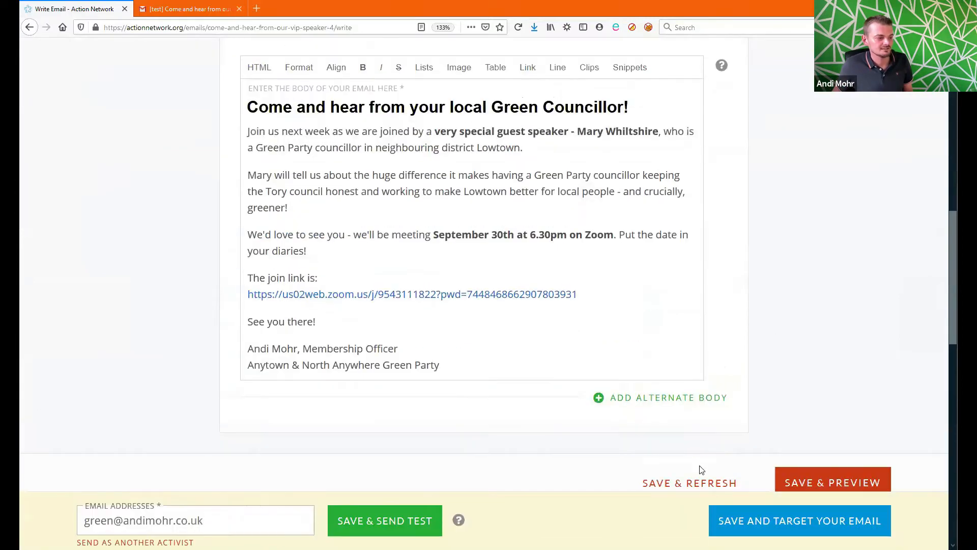
pyautogui.scroll(-2, 726, 464)
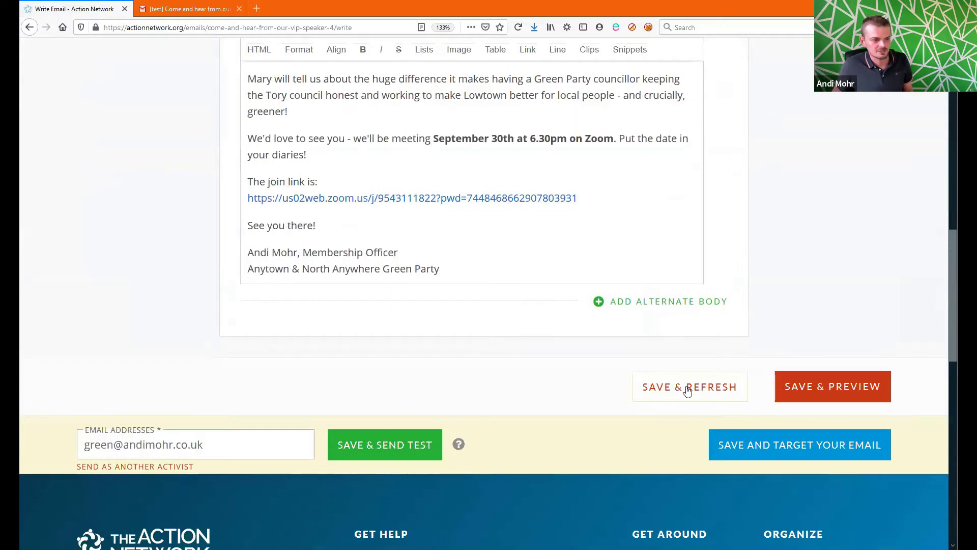
pyautogui.click(688, 389)
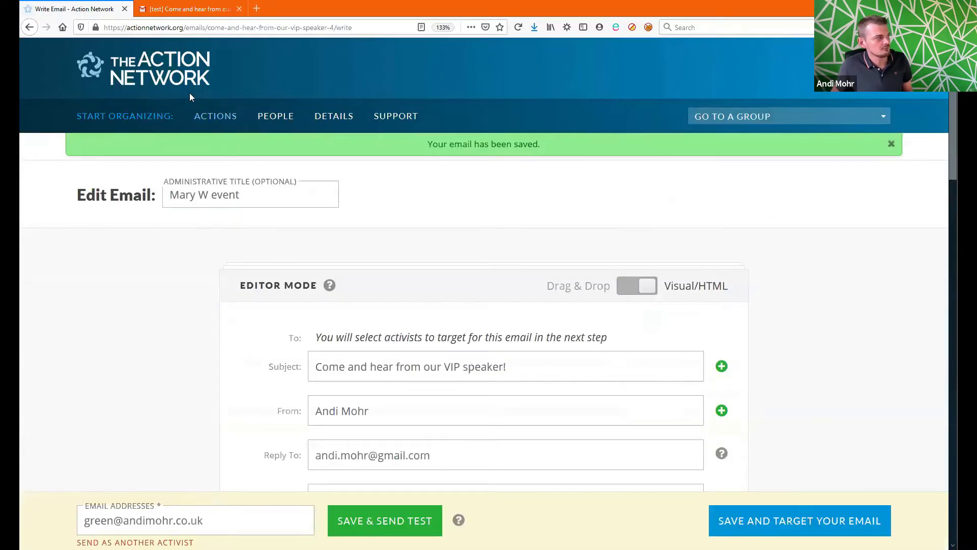
# Step: Return to the Dudley Green Party management page and show its email list
pyautogui.rightClick(472, 231)
pyautogui.click(486, 240)
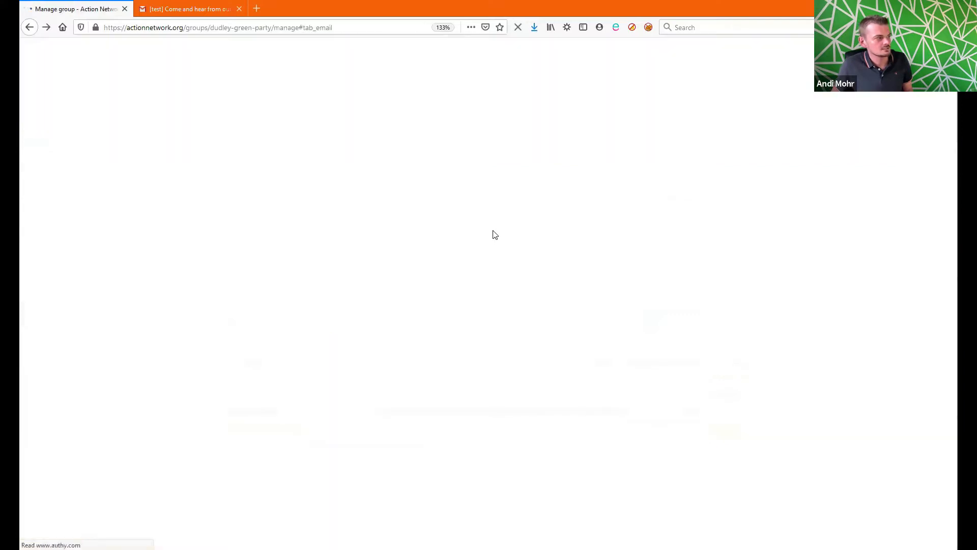
pyautogui.click(219, 122)
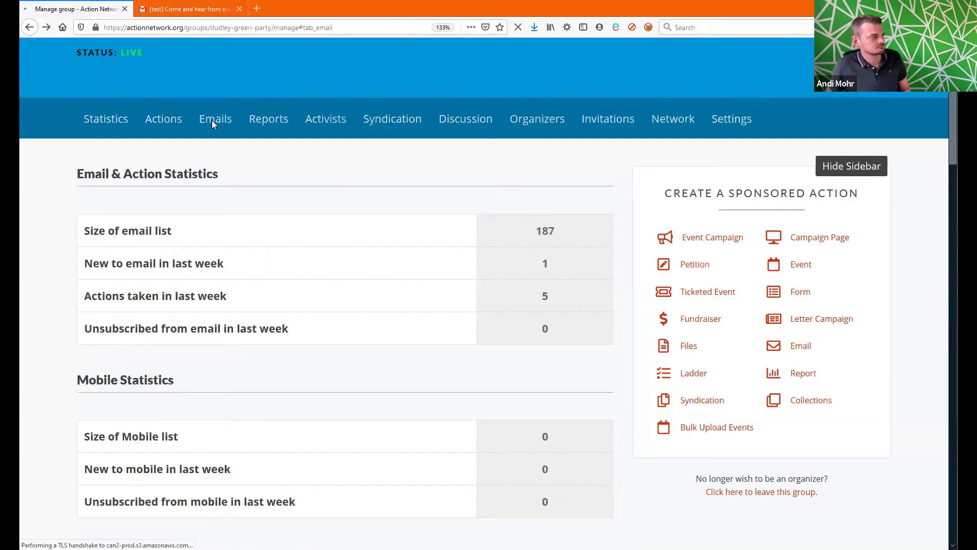
pyautogui.click(214, 122)
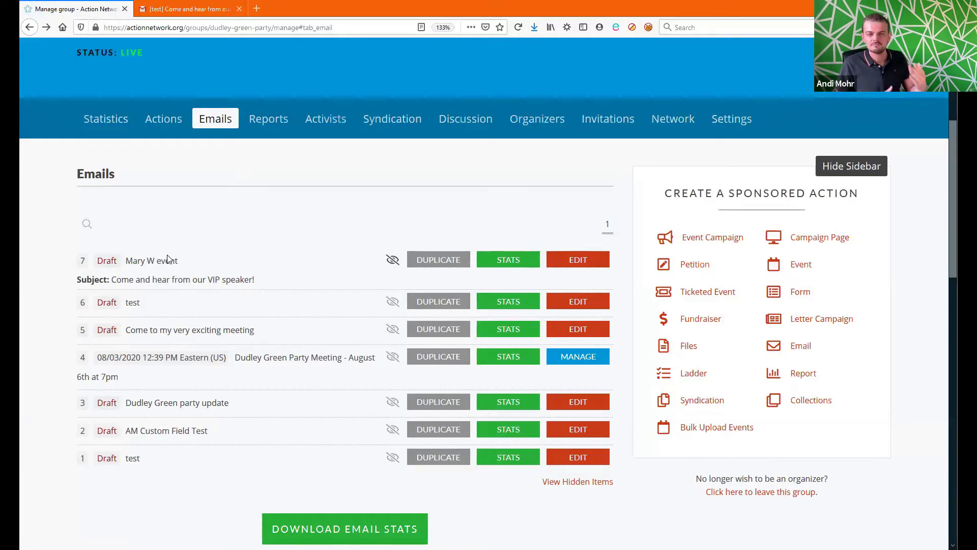
# Step: Reopen the renamed draft and append ', Dudley Green Party' to the sender name in From
pyautogui.click(596, 261)
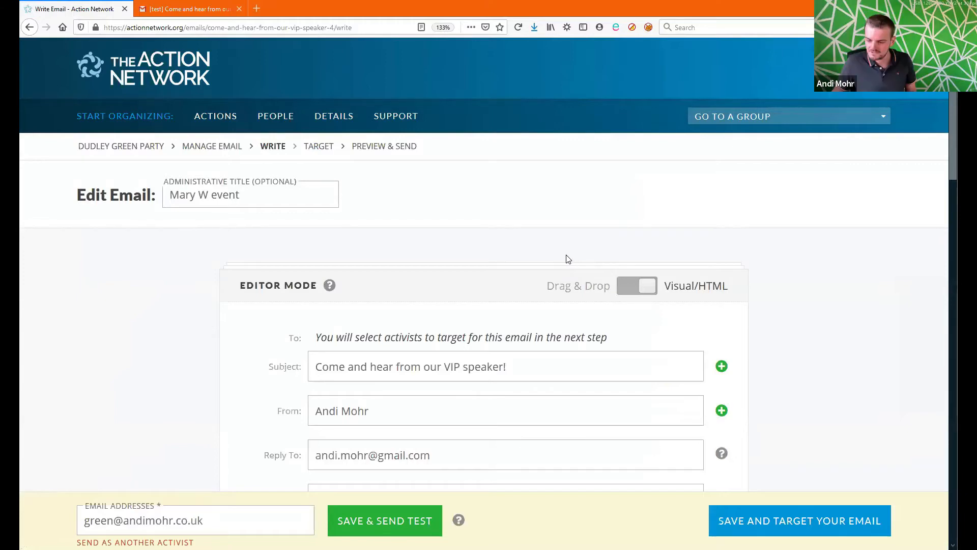
pyautogui.scroll(-3, 804, 250)
pyautogui.scroll(1, 800, 259)
pyautogui.scroll(-3, 778, 265)
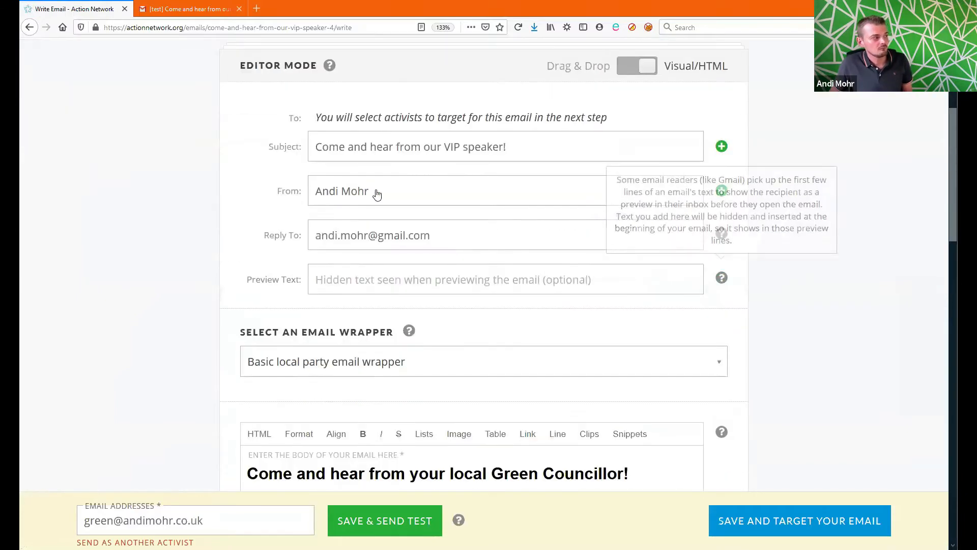
pyautogui.click(395, 194)
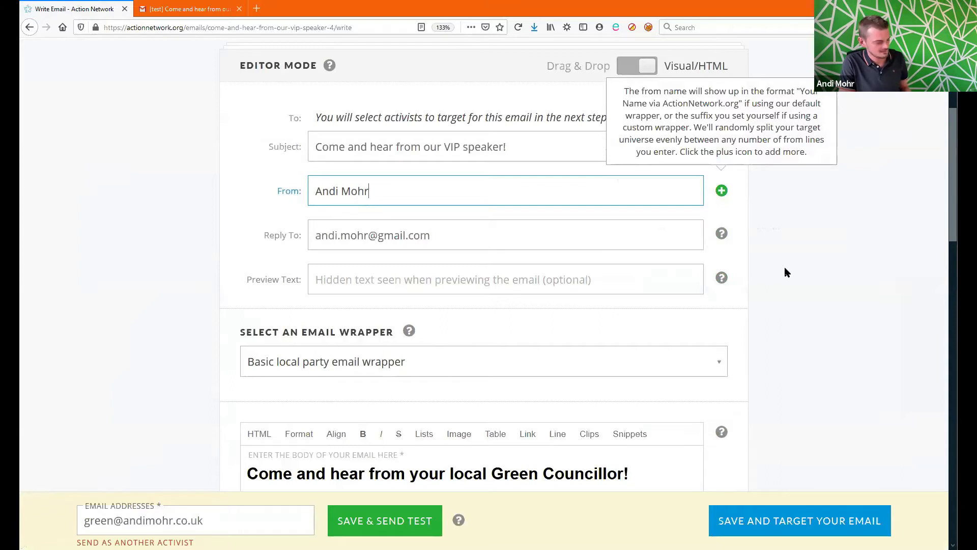
pyautogui.write(', Dudle')
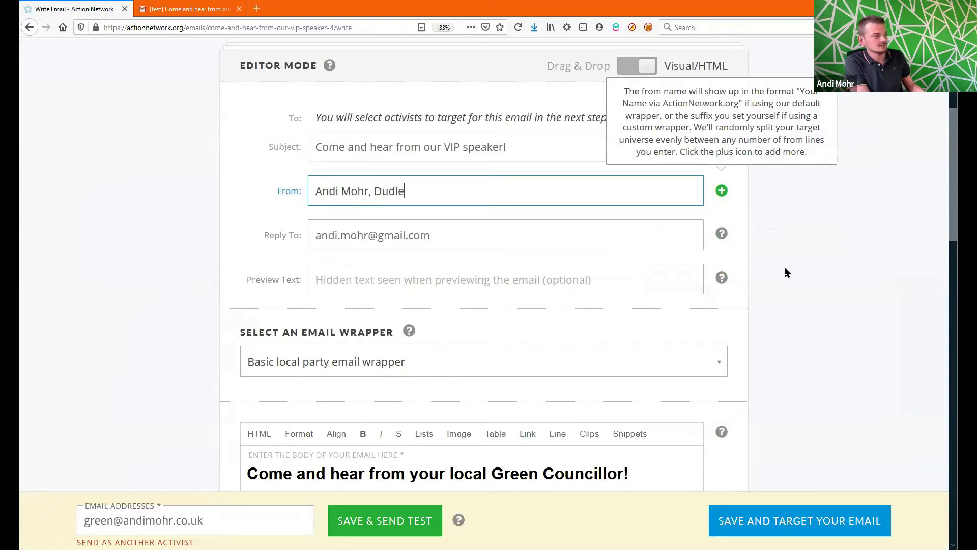
pyautogui.write('y Green Party')
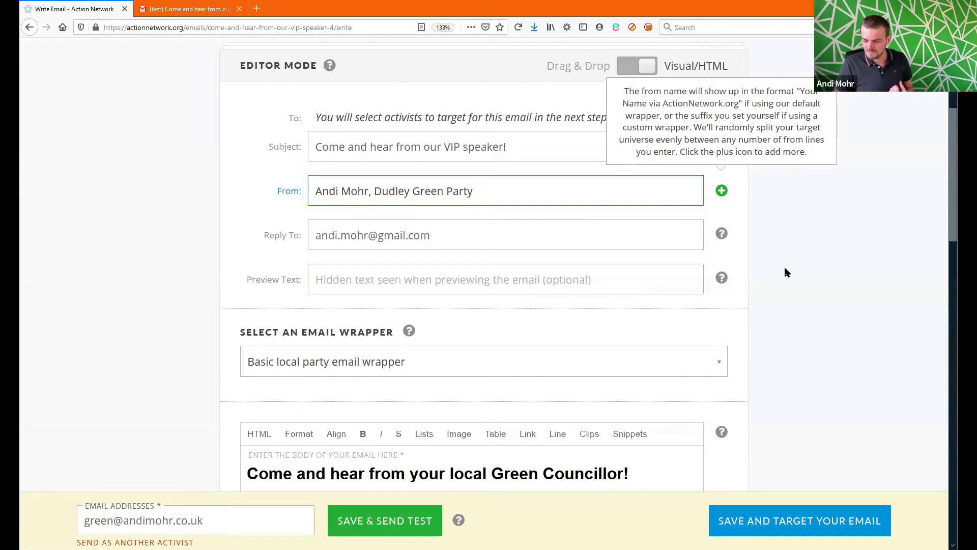
pyautogui.click(633, 280)
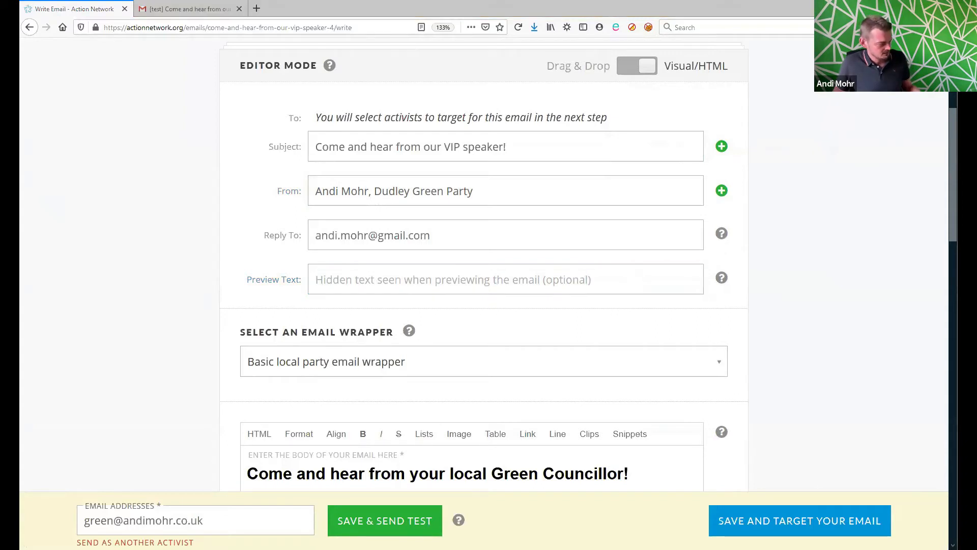
# Step: Paste the September 30th invitation as preview text and send a test to the organiser's Gmail address
pyautogui.click(349, 284)
pyautogui.write('Exciting event - join us on September 30th as we hear from...')
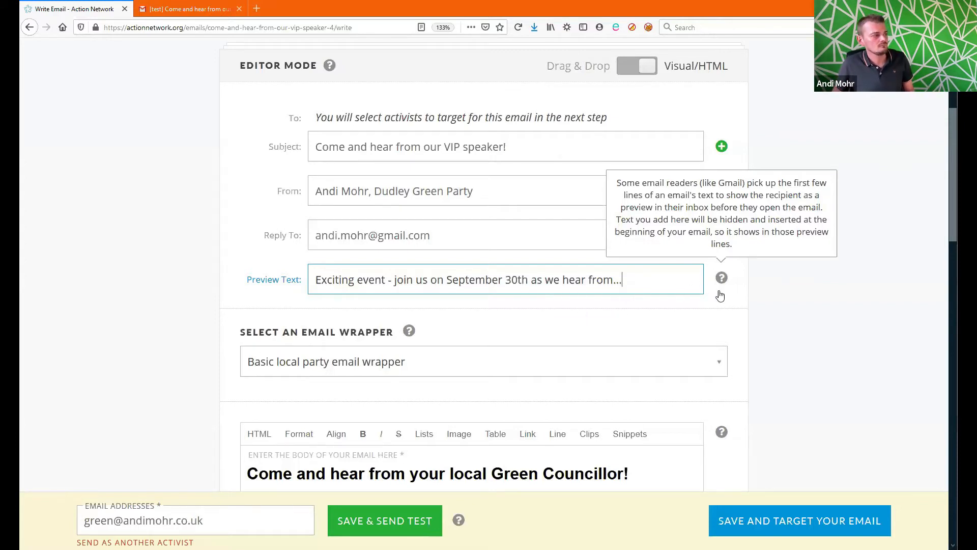
pyautogui.moveTo(224, 525); pyautogui.dragTo(41, 519)
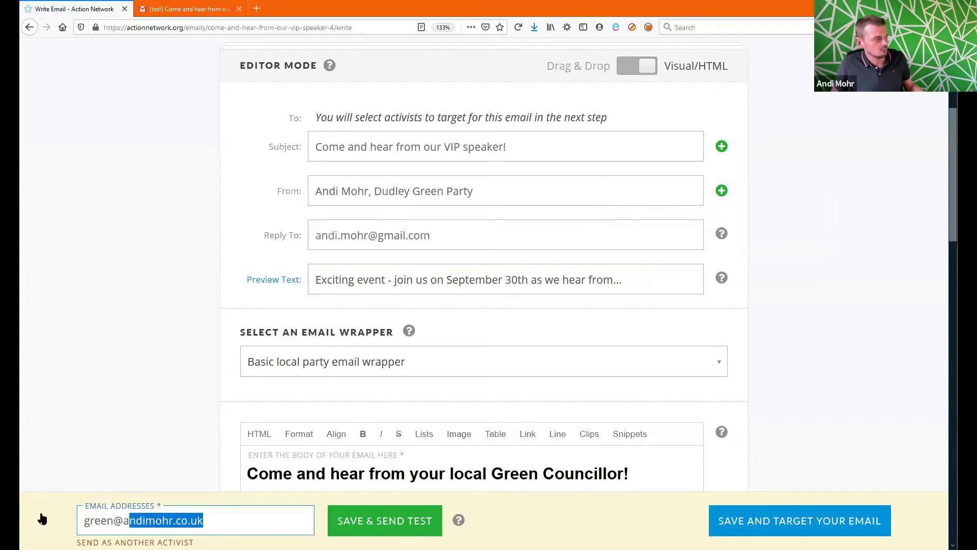
pyautogui.write('gmail')
pyautogui.press('Down')
pyautogui.press('Return')
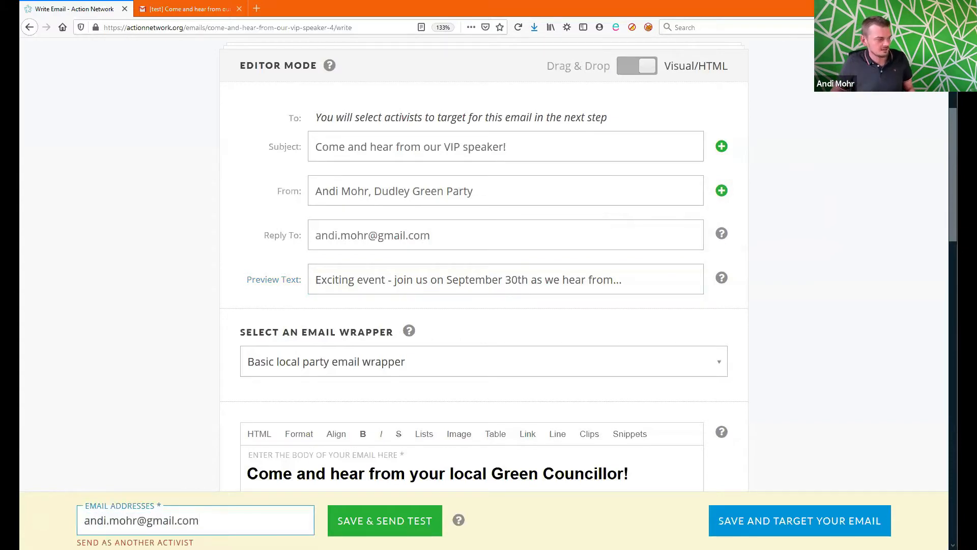
pyautogui.click(366, 522)
# Step: Check the test email in the Gmail inbox, then go back to the Action Network editor
pyautogui.click(219, 9)
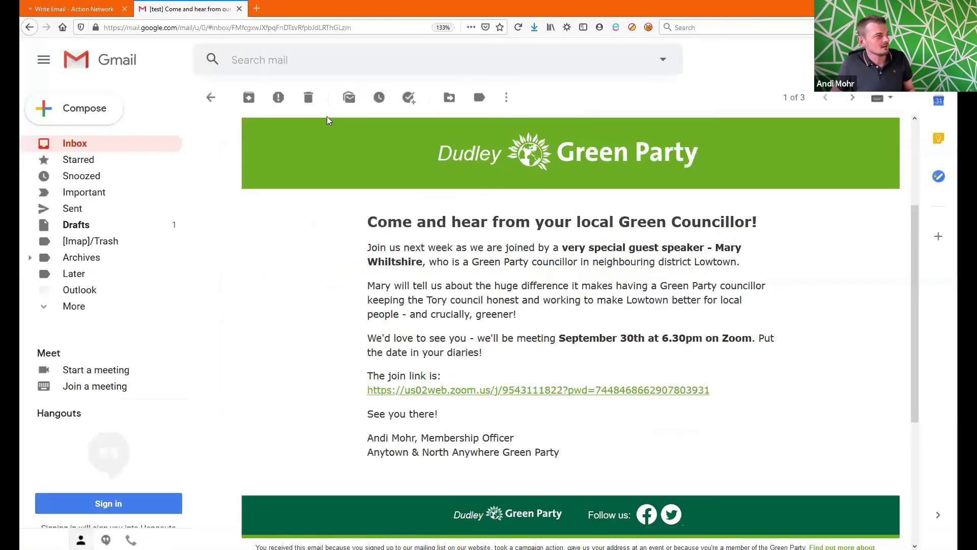
pyautogui.click(148, 143)
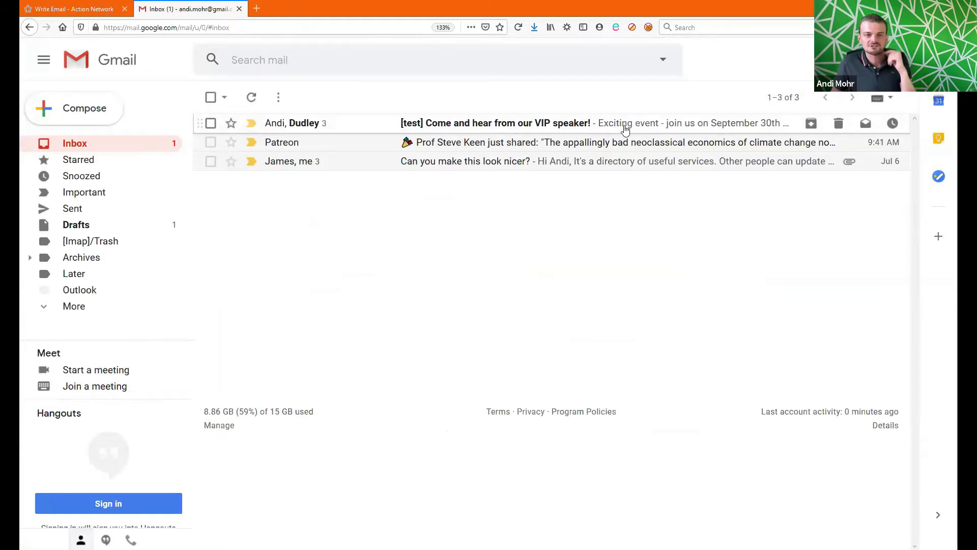
pyautogui.click(58, 5)
pyautogui.scroll(-3, 444, 349)
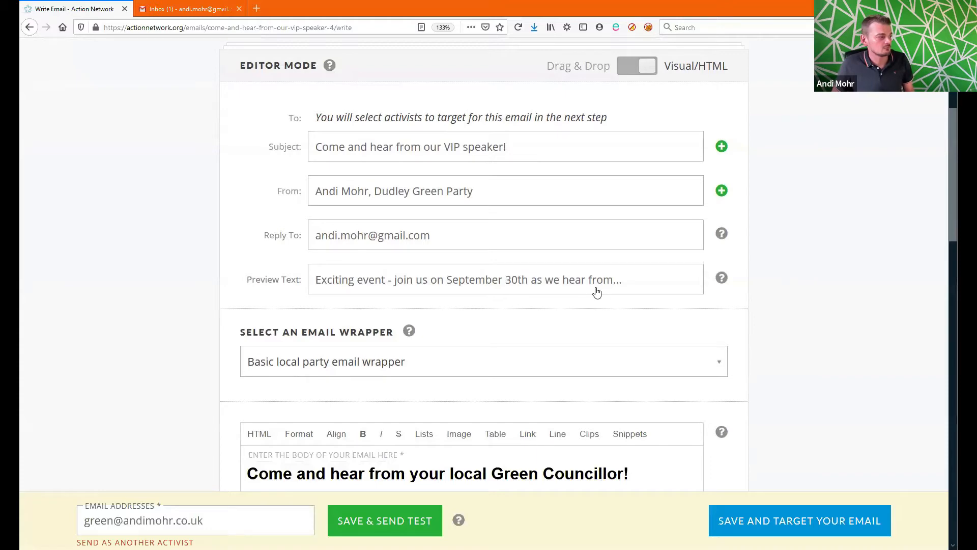
# Step: Add a new line reading 'Hi' above the 'Join us…' opening paragraph
pyautogui.scroll(-1, 598, 293)
pyautogui.scroll(-1, 599, 292)
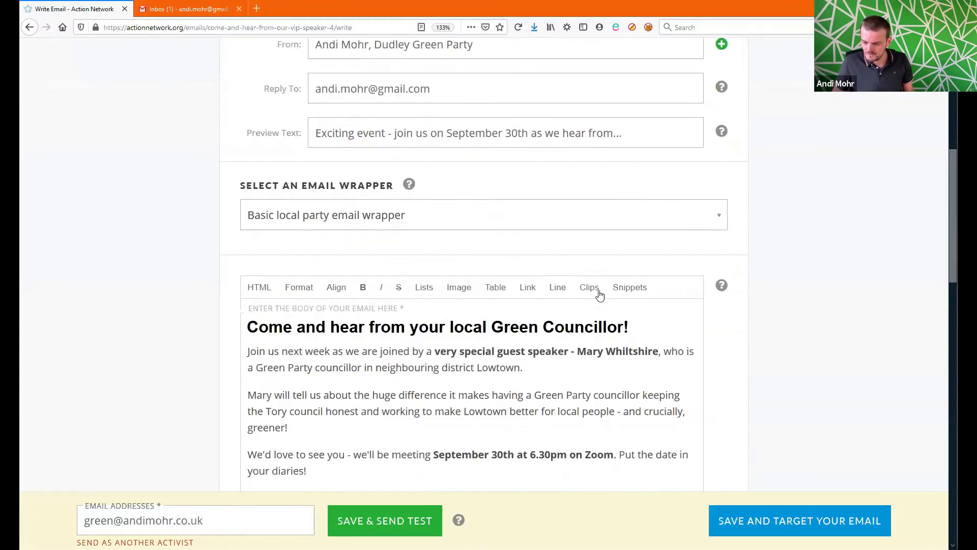
pyautogui.scroll(1, 594, 291)
pyautogui.scroll(-1, 596, 288)
pyautogui.scroll(-1, 596, 287)
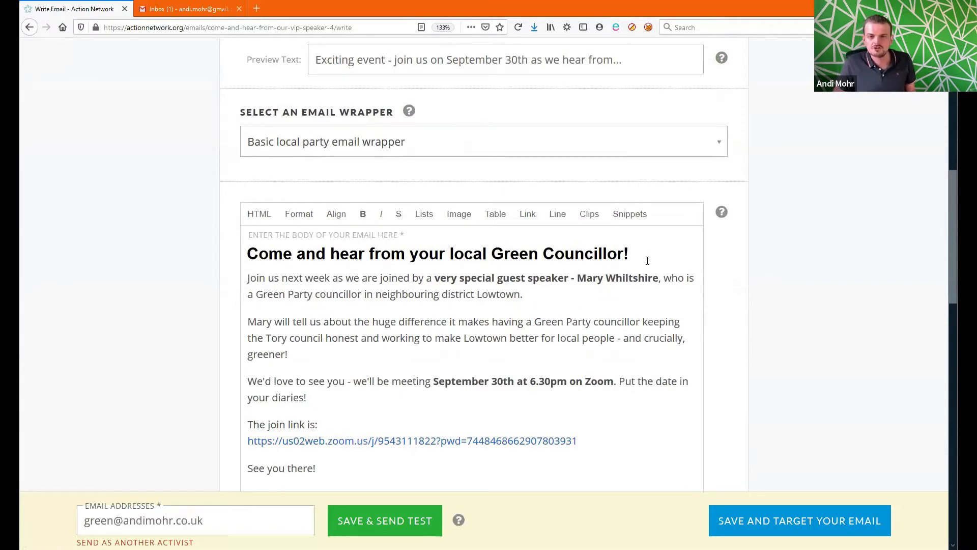
pyautogui.click(617, 280)
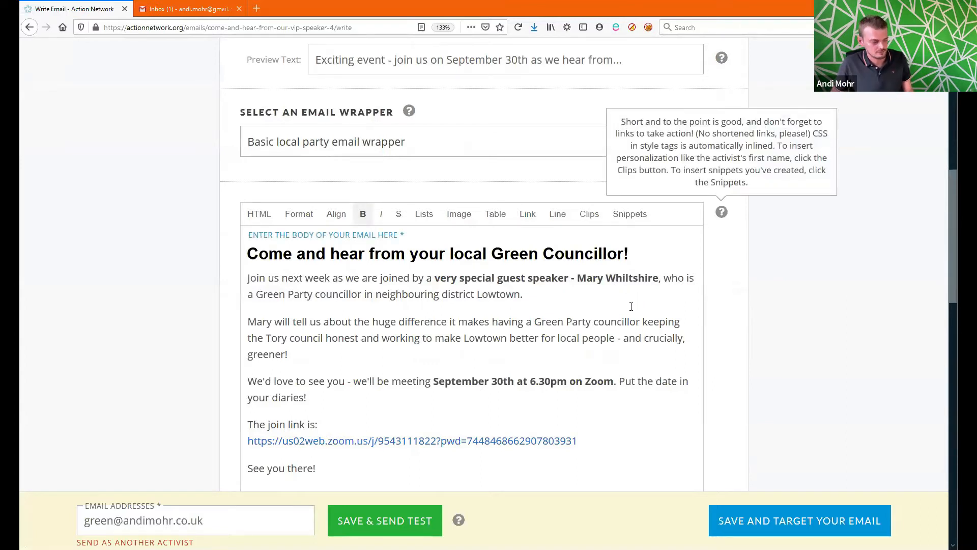
pyautogui.press('Home')
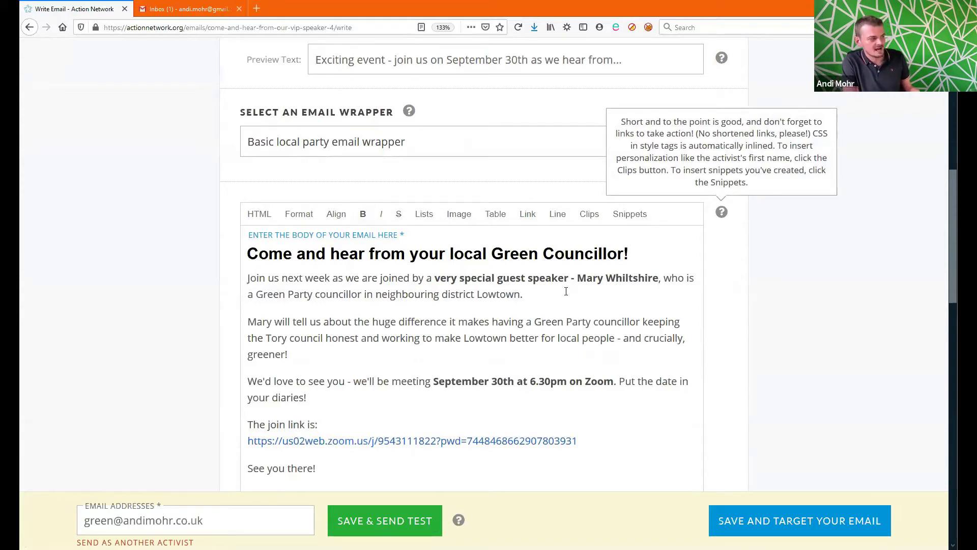
pyautogui.press('Return')
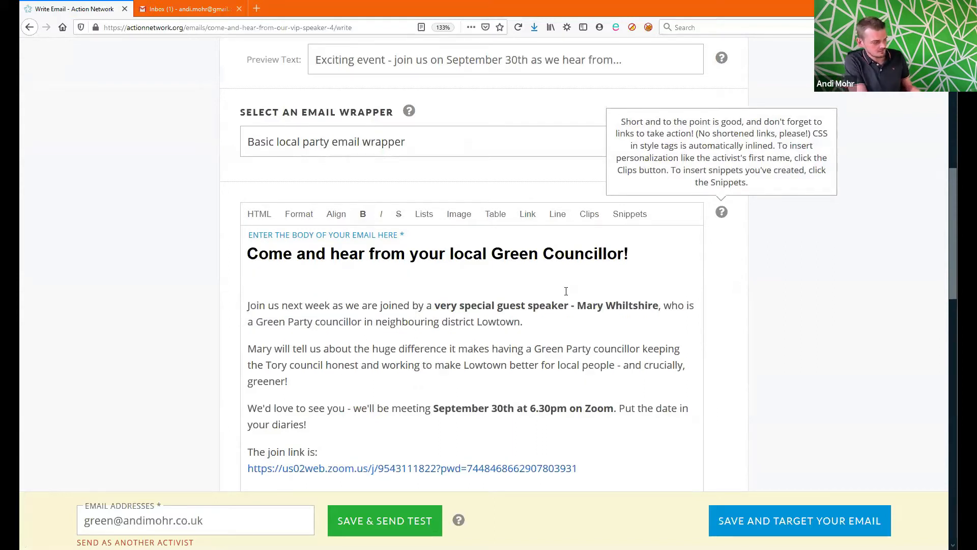
pyautogui.write('Hi')
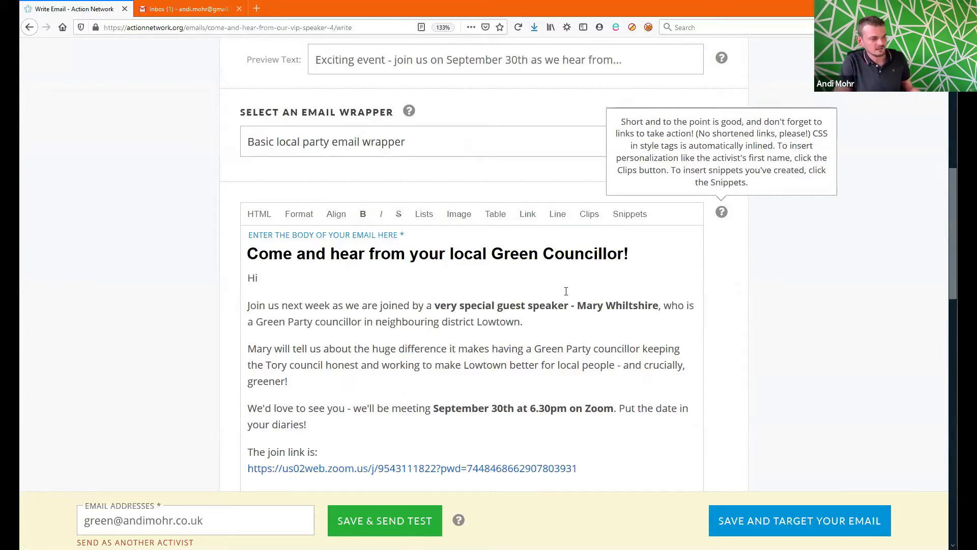
# Step: Zoom the browser to 170% and insert the First Name clip after 'Hi', defaulting to 'Friend'
pyautogui.click(593, 218)
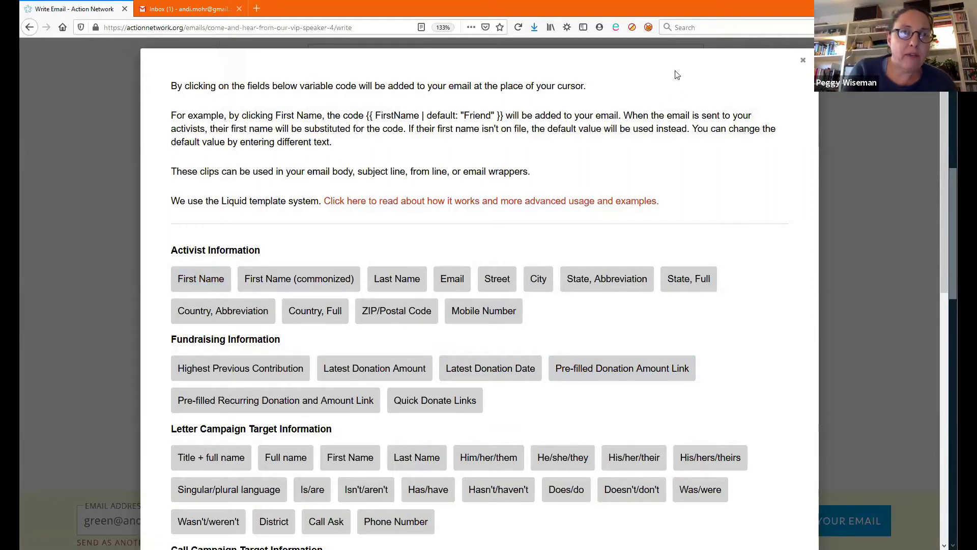
pyautogui.click(960, 27)
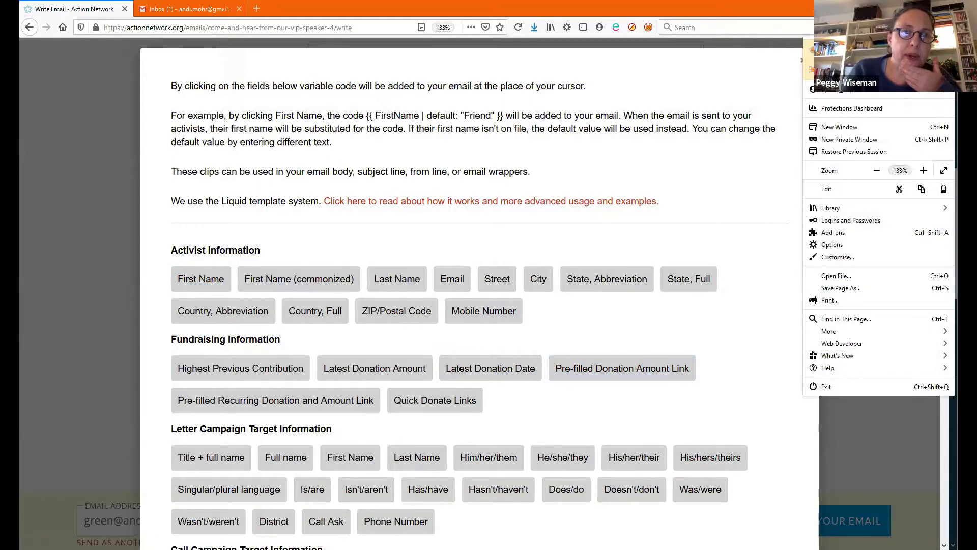
pyautogui.click(924, 169)
pyautogui.click(925, 170)
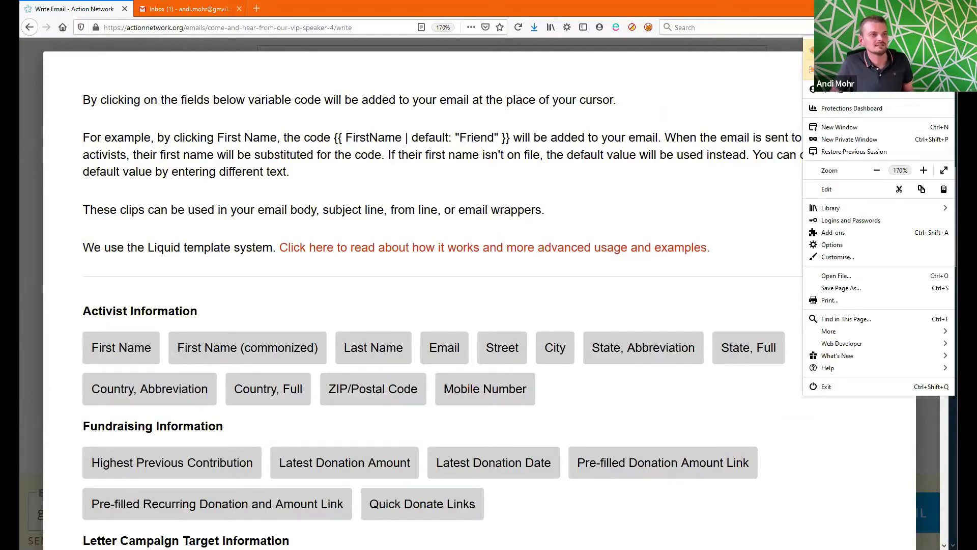
pyautogui.press('Escape')
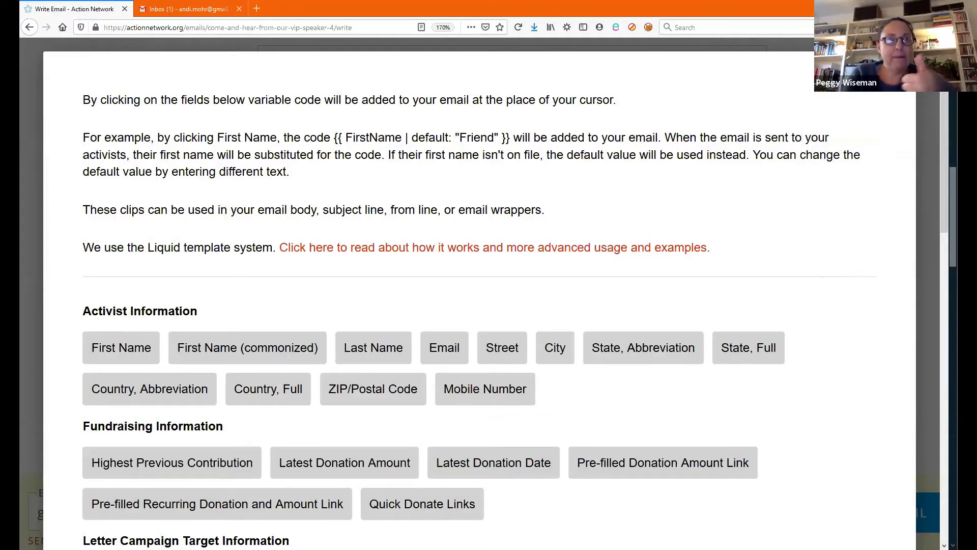
pyautogui.click(117, 351)
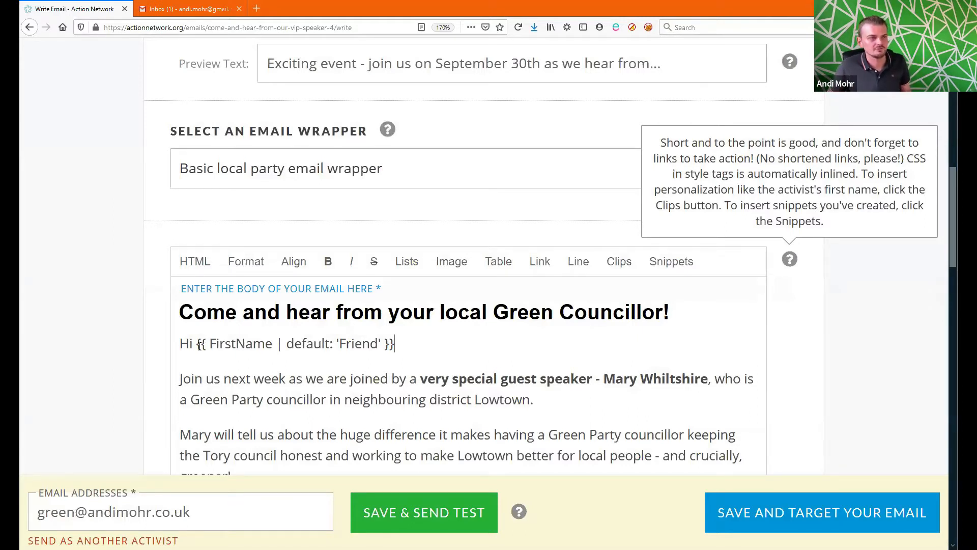
pyautogui.doubleClick(230, 344)
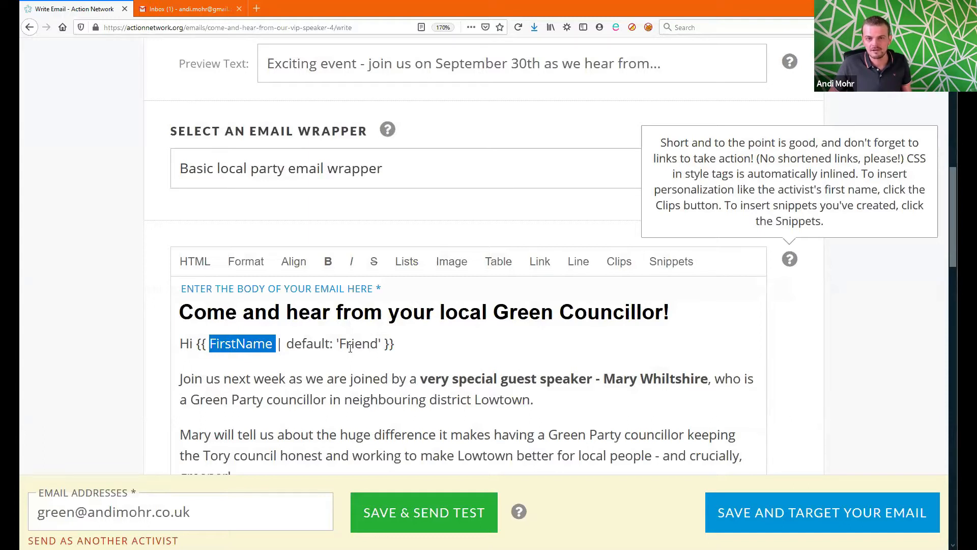
pyautogui.moveTo(286, 344); pyautogui.dragTo(381, 345)
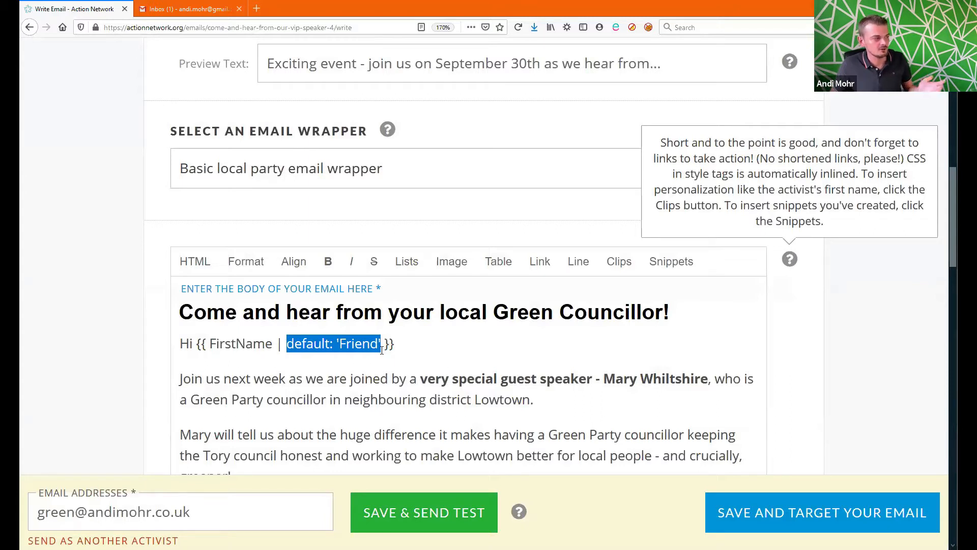
pyautogui.doubleClick(348, 344)
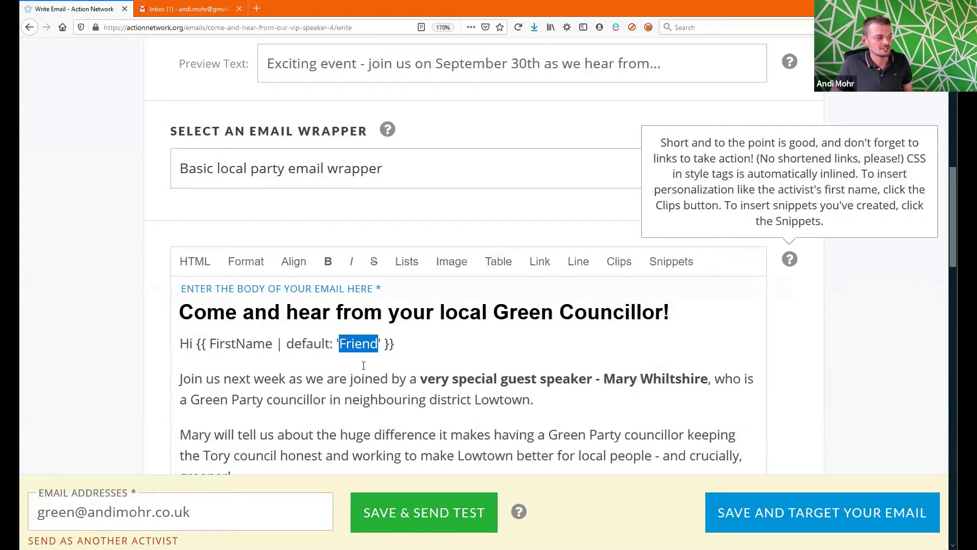
pyautogui.write('there!')
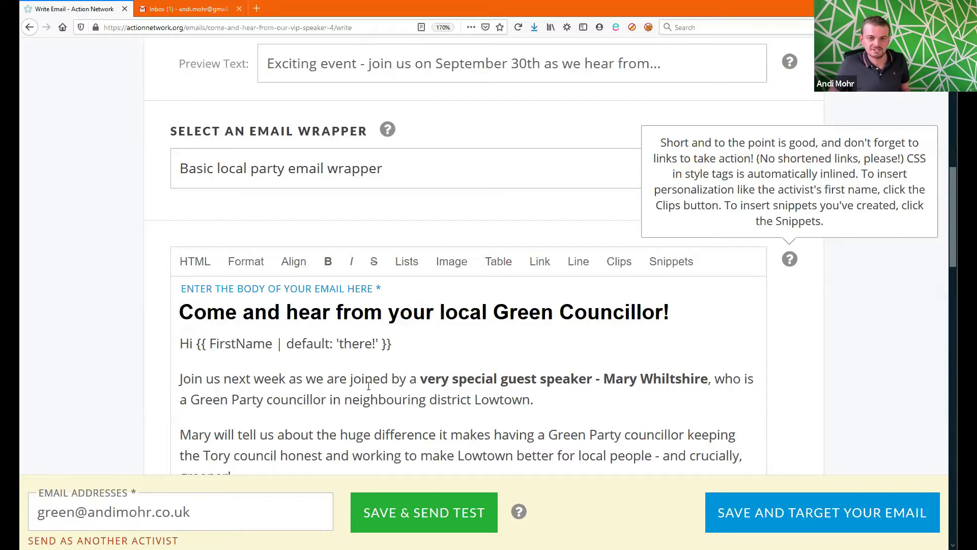
pyautogui.moveTo(376, 343); pyautogui.dragTo(372, 343)
pyautogui.click(337, 344)
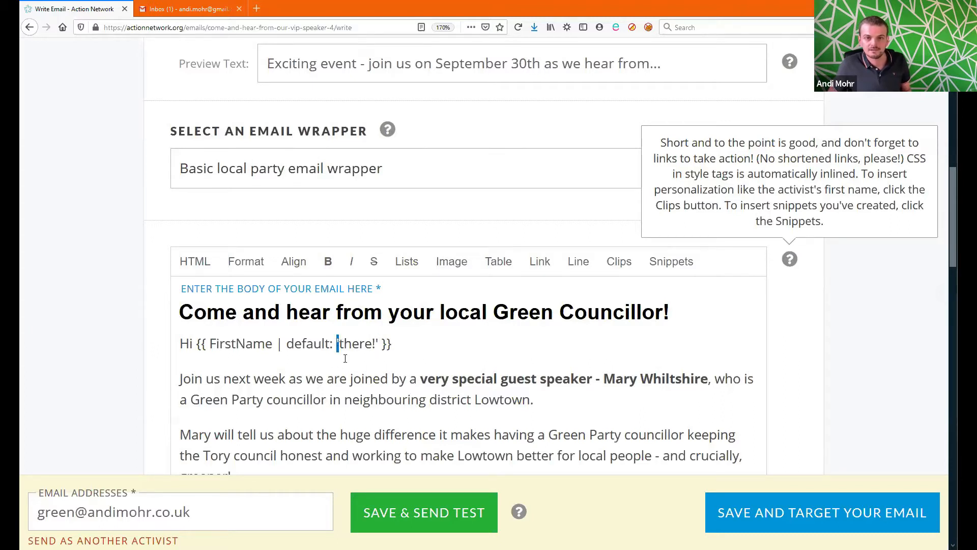
pyautogui.doubleClick(357, 346)
pyautogui.hotkey('ctrl', 'z')
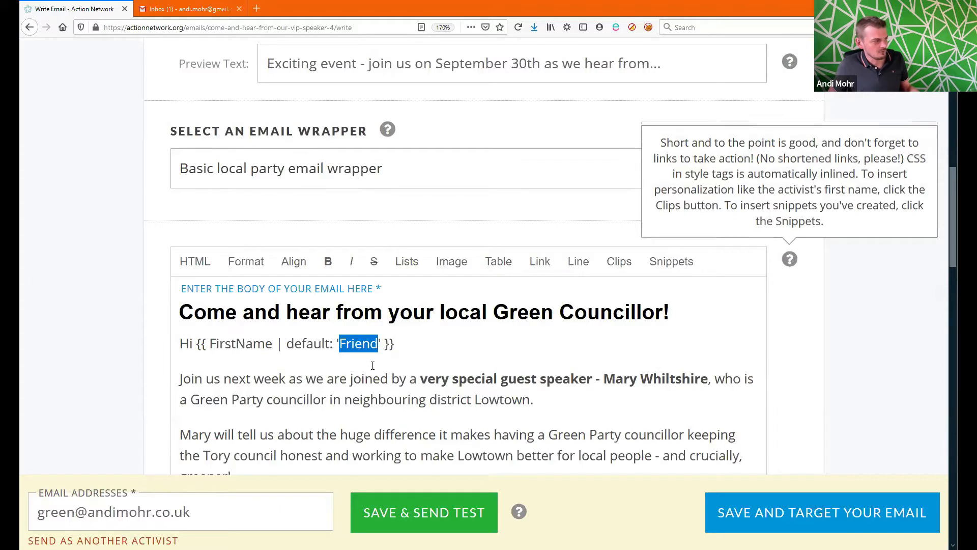
pyautogui.click(428, 346)
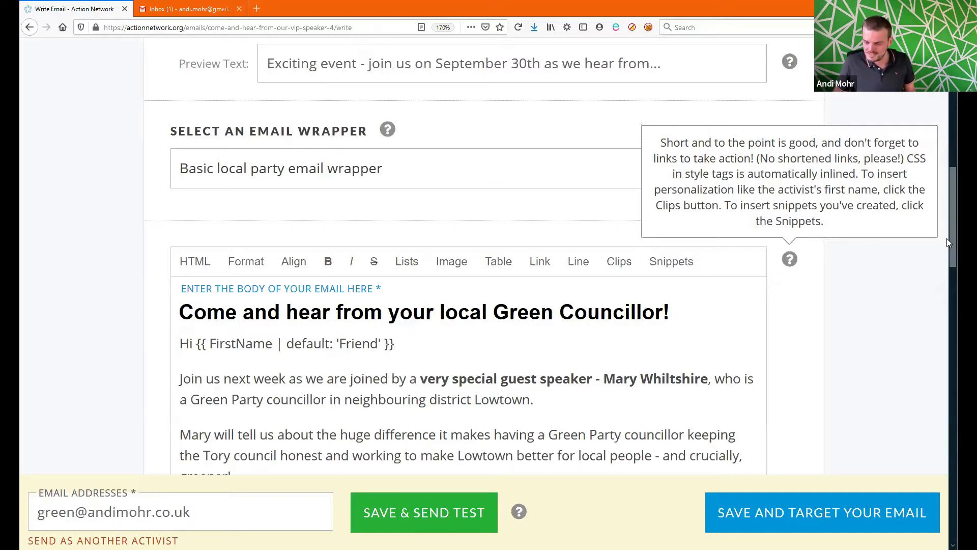
# Step: Upload the speaker's JPG photo from Documents into the body below the greeting
pyautogui.scroll(-3, 948, 243)
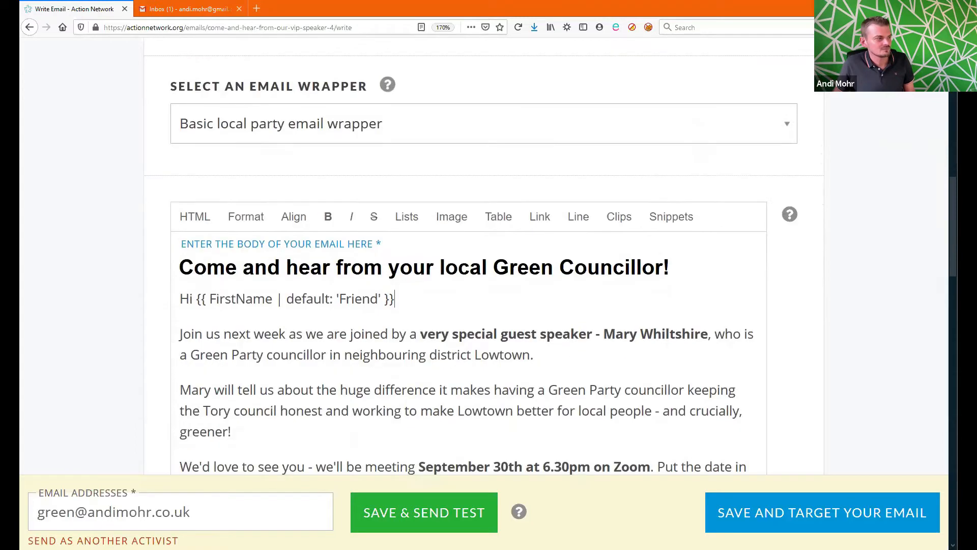
pyautogui.scroll(-2, 284, 214)
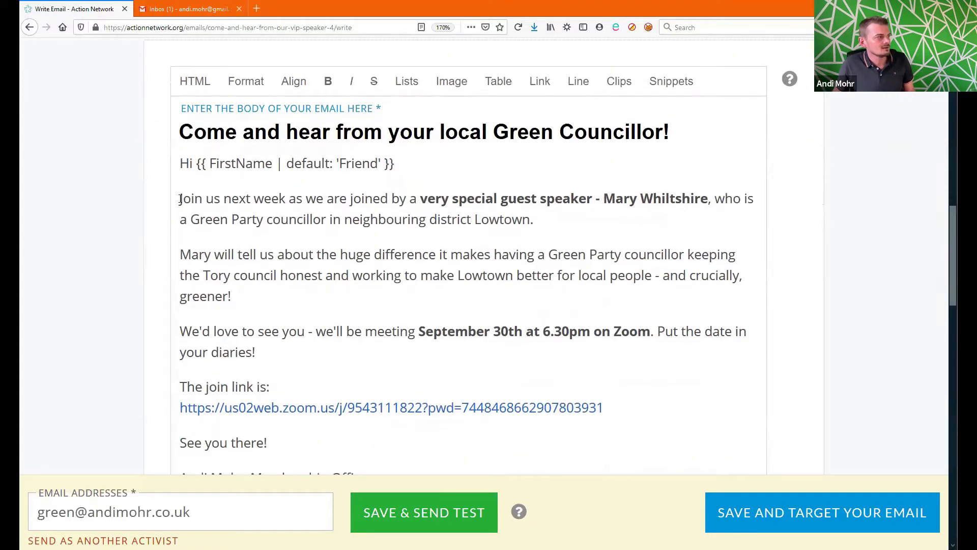
pyautogui.click(453, 85)
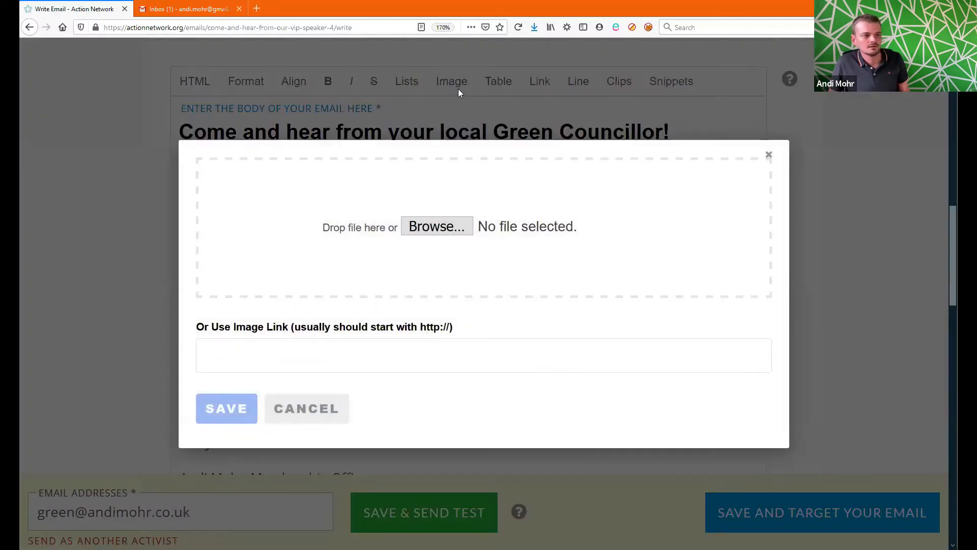
pyautogui.click(429, 227)
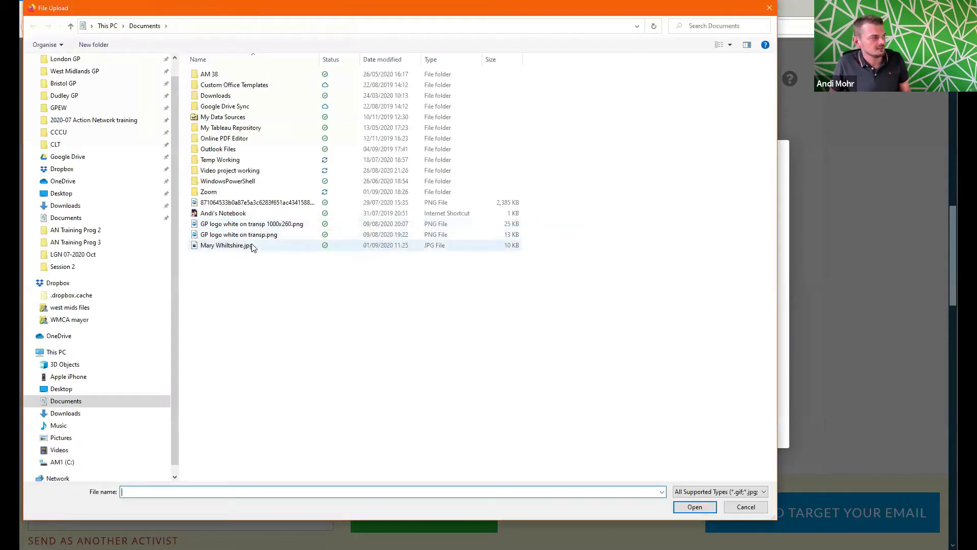
pyautogui.doubleClick(253, 246)
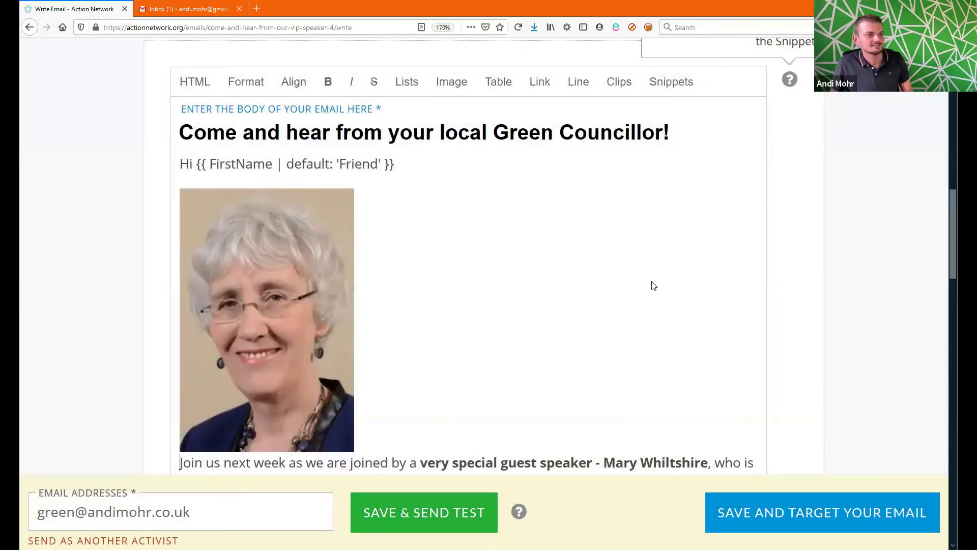
pyautogui.scroll(-2, 953, 280)
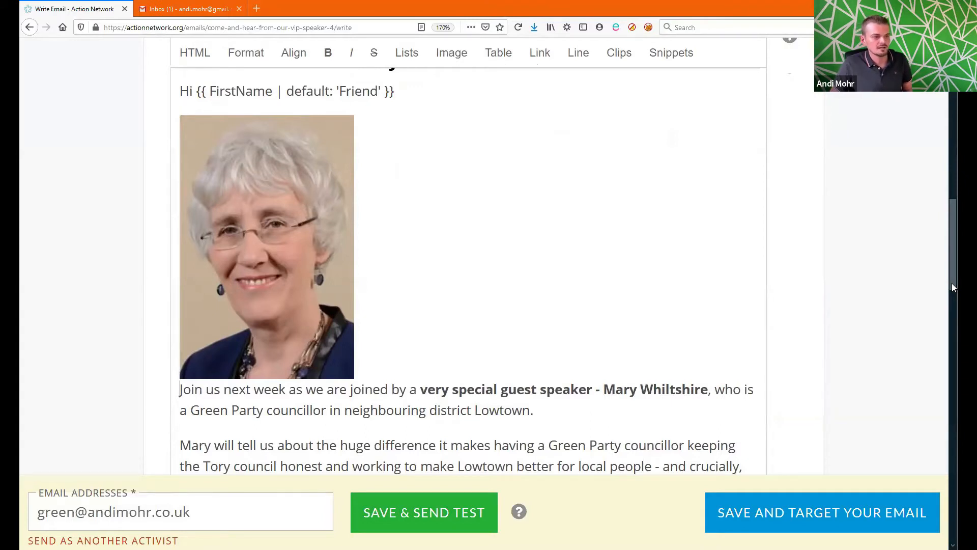
# Step: Open the photo's properties and enter descriptive alt text naming the speaker's photo
pyautogui.click(304, 250)
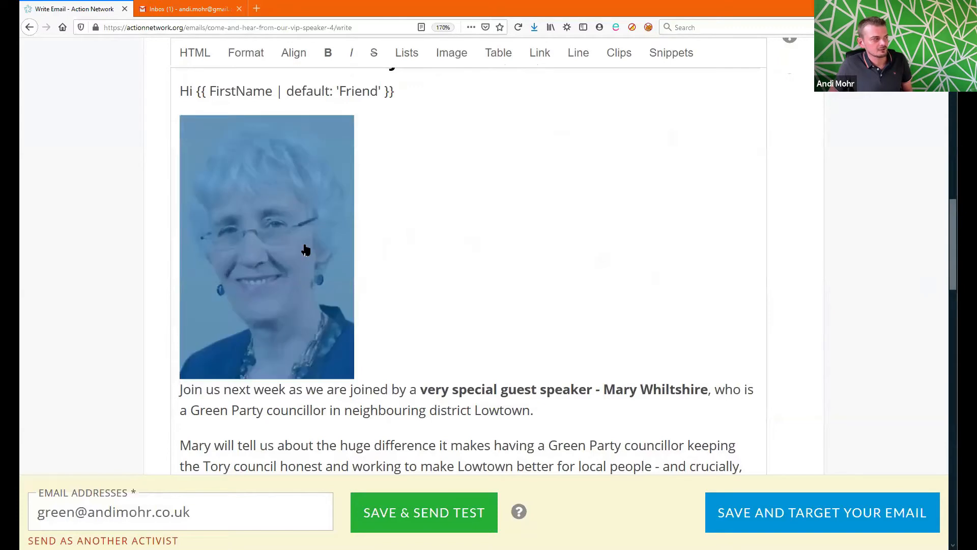
pyautogui.click(307, 247)
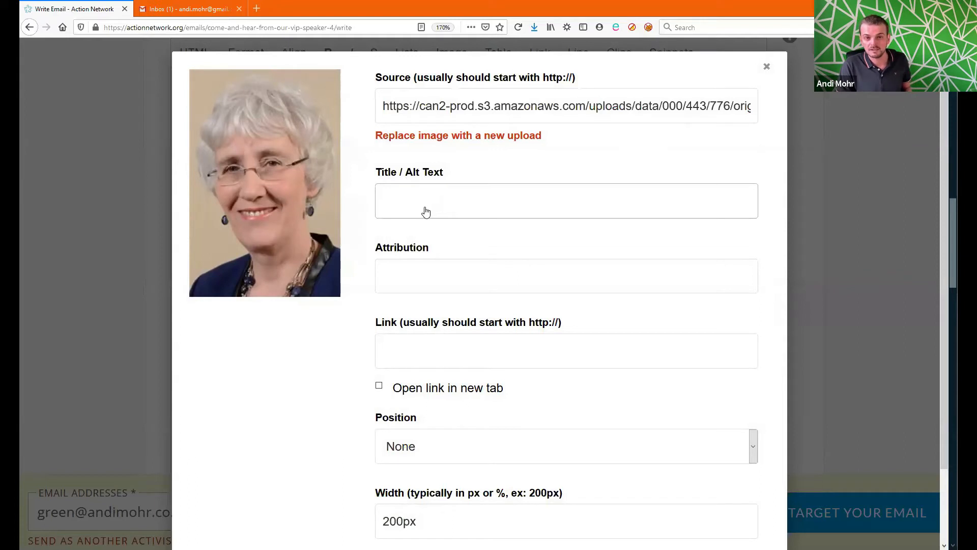
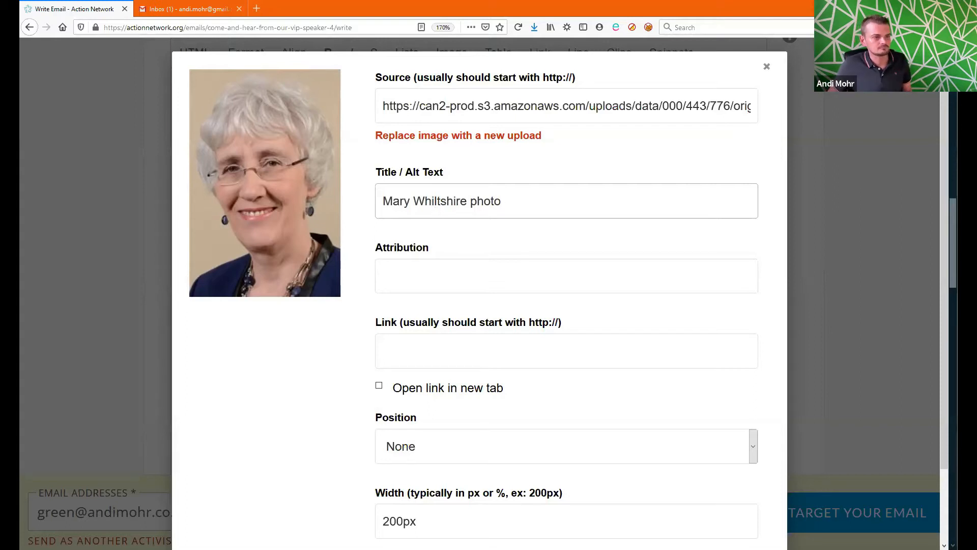
pyautogui.click(437, 362)
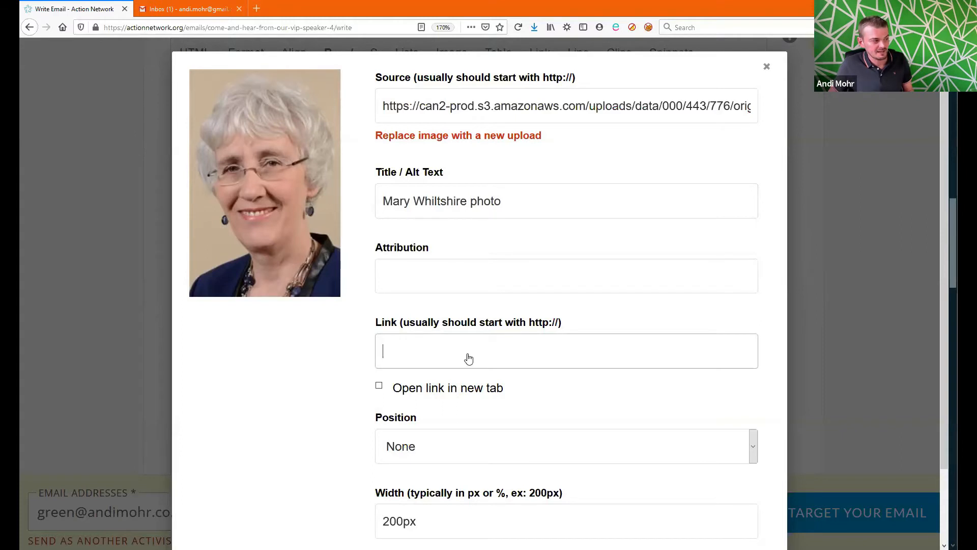
# Step: Zoom the browser to 150%, set the photo's position to Right, and save
pyautogui.moveTo(954, 245); pyautogui.dragTo(954, 293)
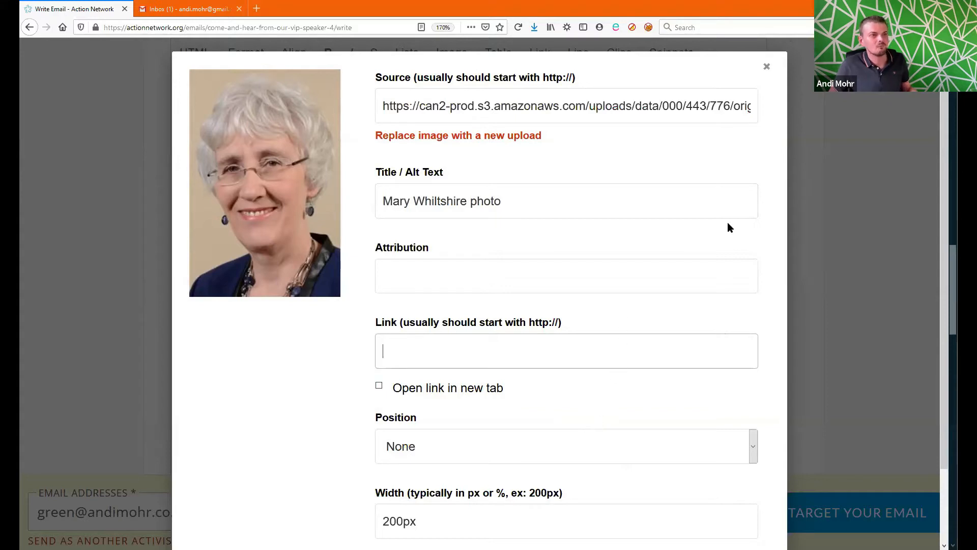
pyautogui.click(947, 28)
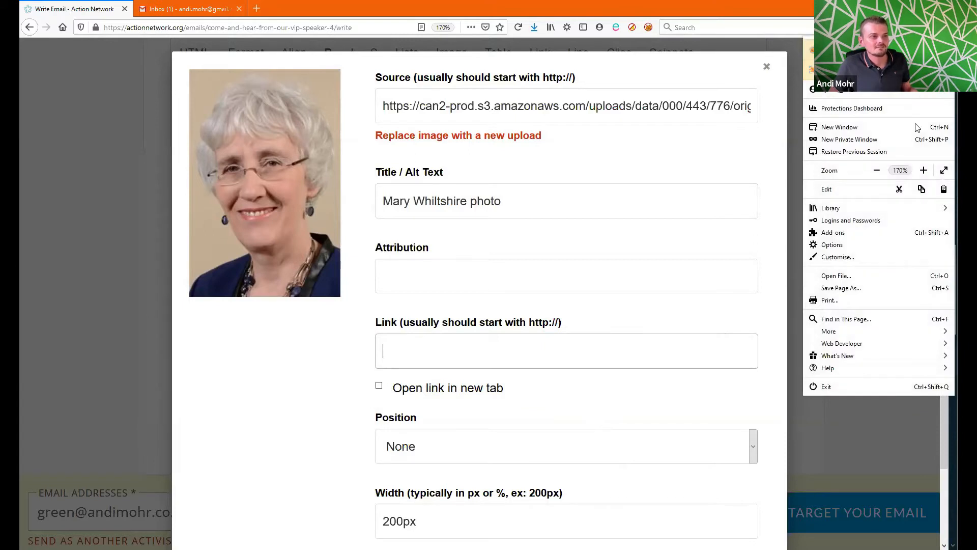
pyautogui.click(877, 170)
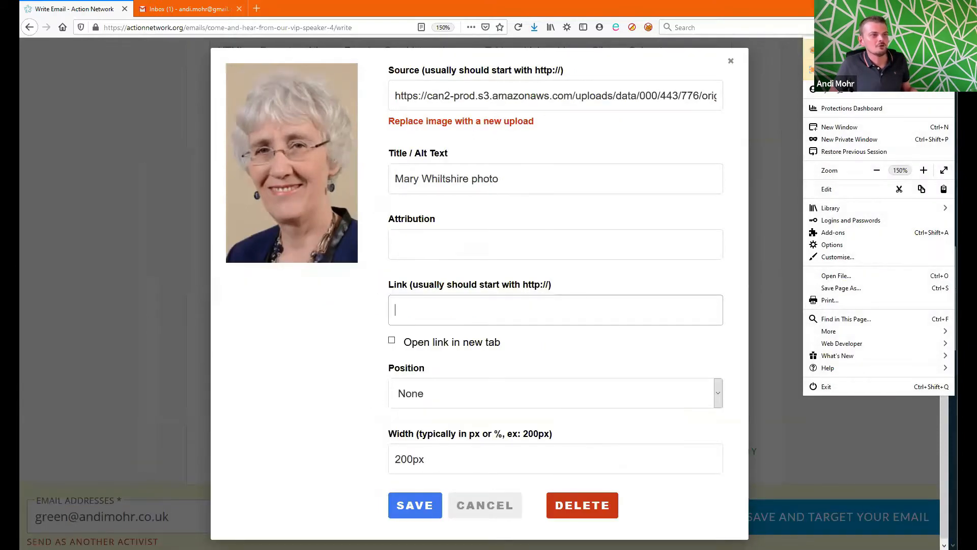
pyautogui.click(948, 28)
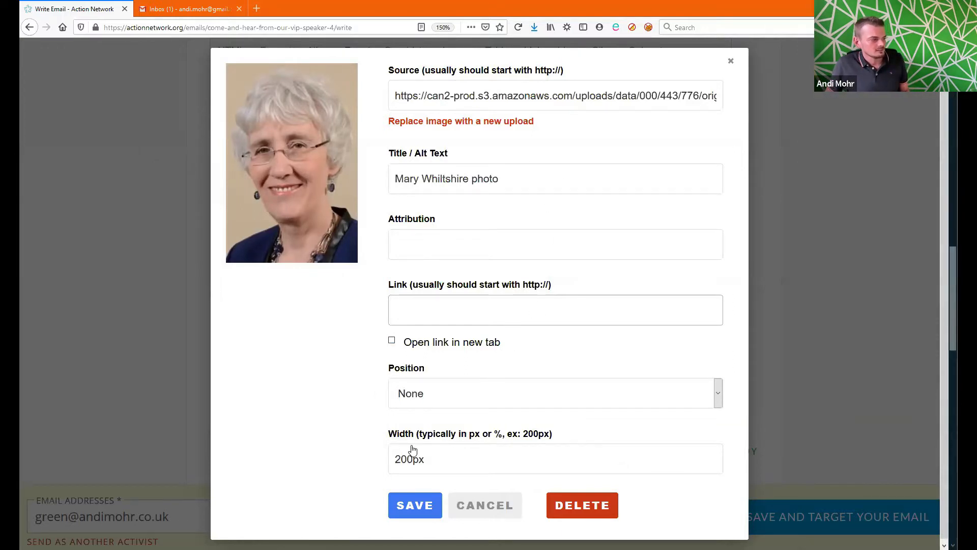
pyautogui.click(519, 395)
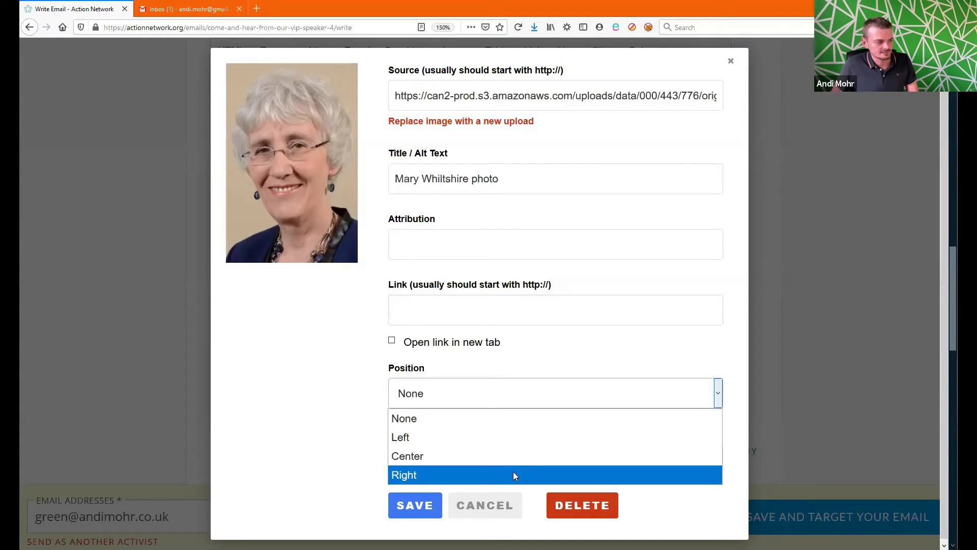
pyautogui.click(496, 476)
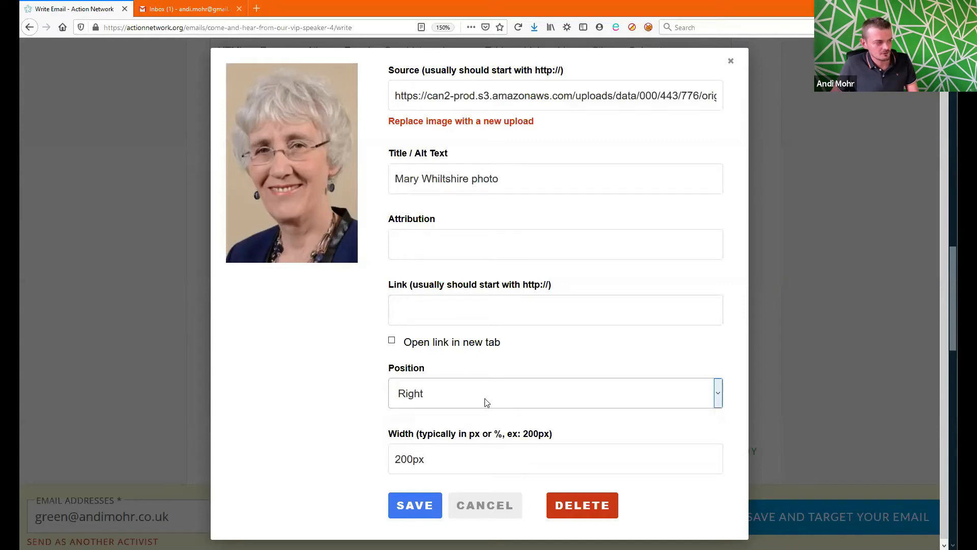
pyautogui.click(422, 507)
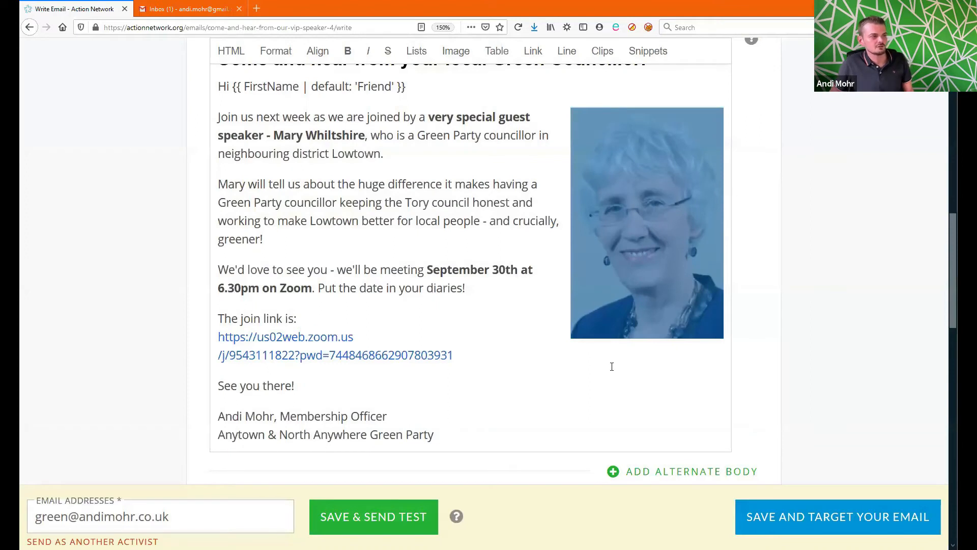
# Step: Click back into the text, then reopen the speaker photo's image settings
pyautogui.click(618, 381)
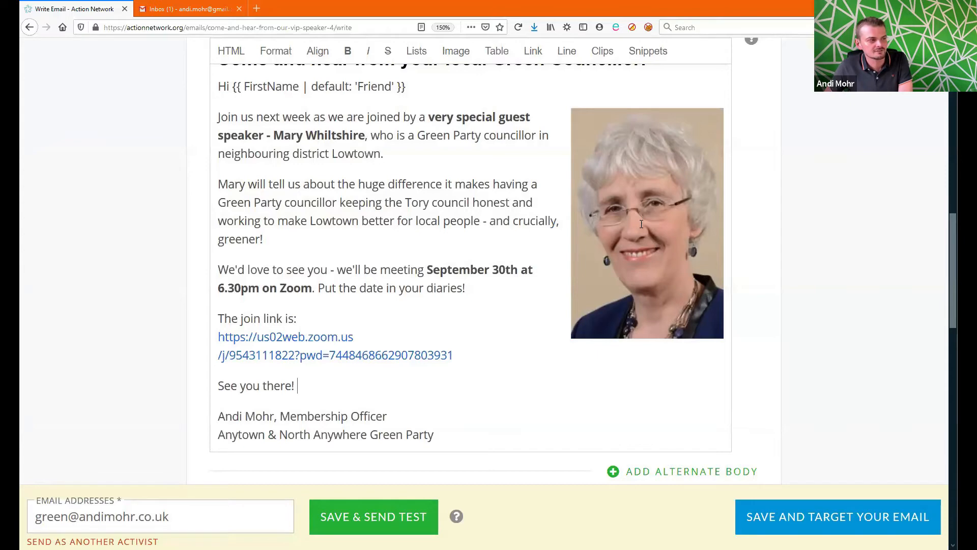
pyautogui.click(653, 277)
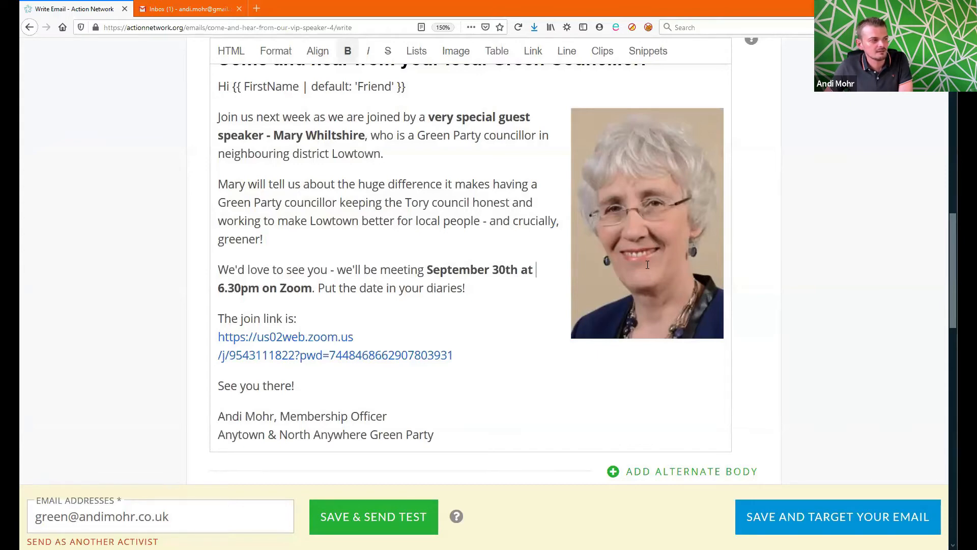
pyautogui.click(687, 171)
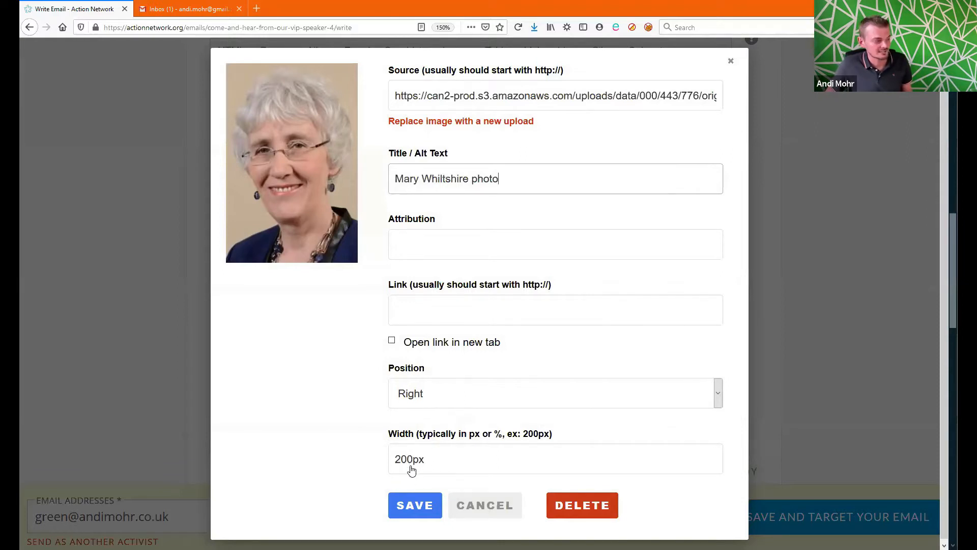
# Step: Resize the speaker photo to 150px width
pyautogui.moveTo(407, 466); pyautogui.dragTo(397, 467)
pyautogui.write('15')
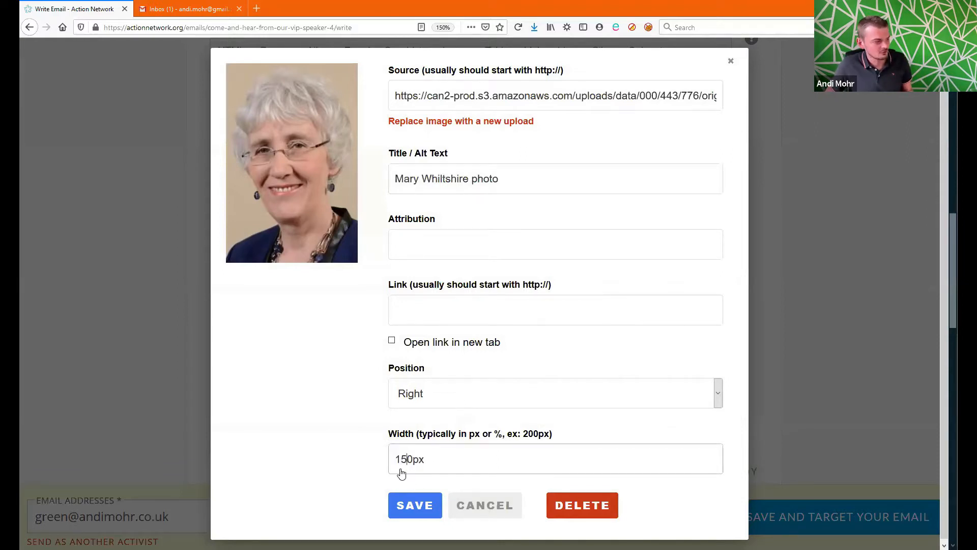
pyautogui.click(417, 505)
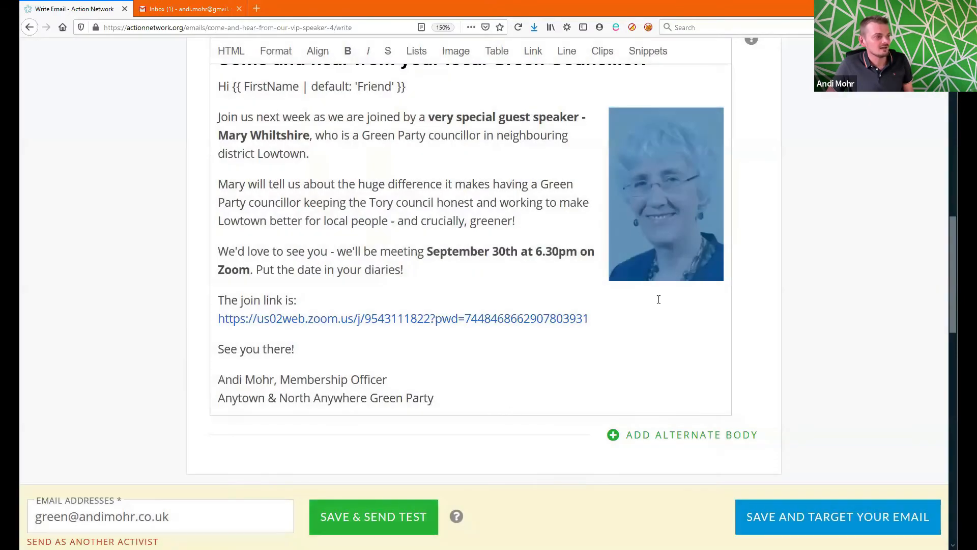
pyautogui.click(658, 299)
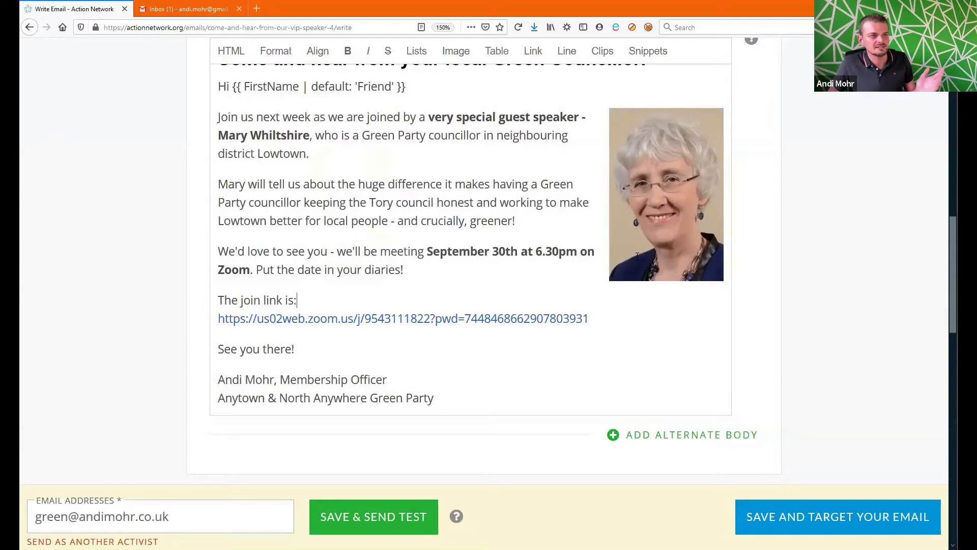
# Step: Try the speaker photo on the left, then centred
pyautogui.click(665, 244)
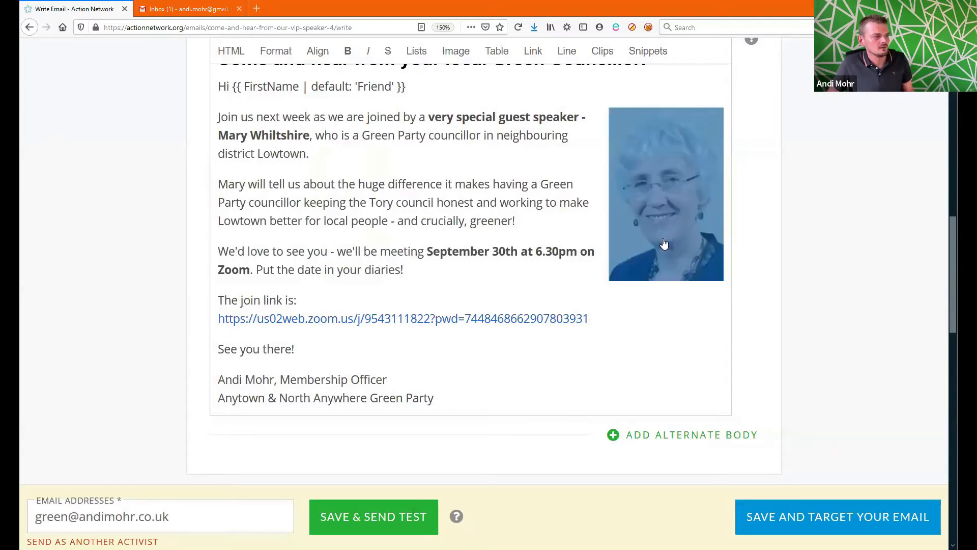
pyautogui.click(664, 246)
pyautogui.click(493, 398)
pyautogui.click(492, 437)
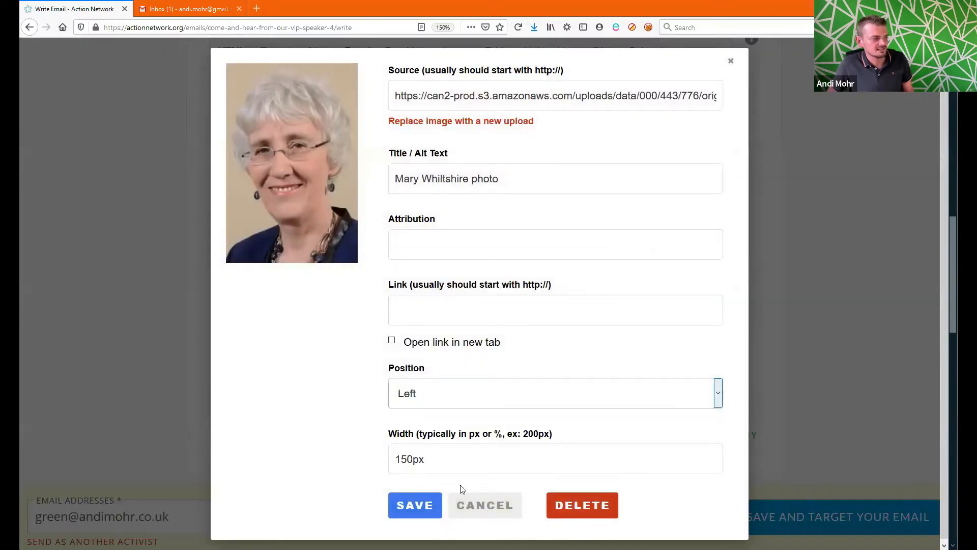
pyautogui.click(415, 505)
pyautogui.click(566, 199)
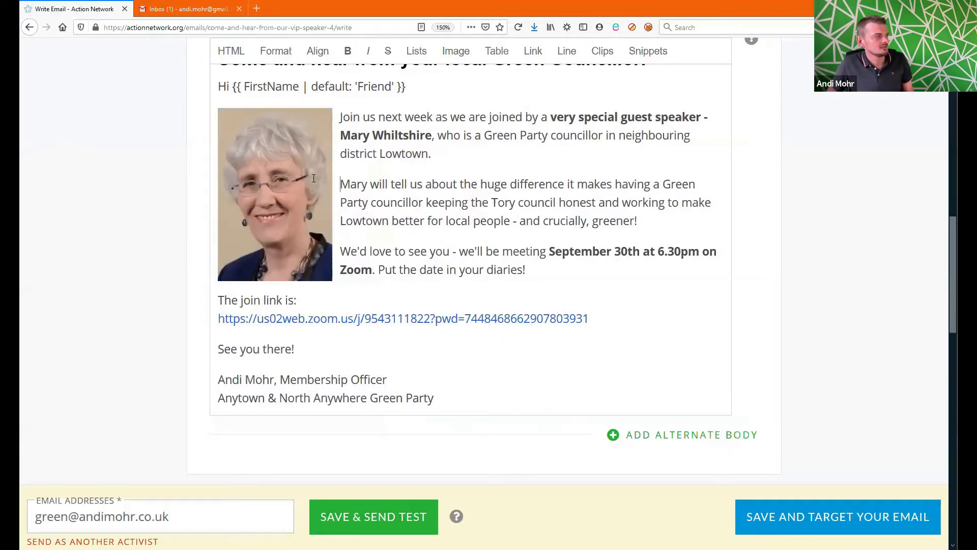
pyautogui.click(313, 155)
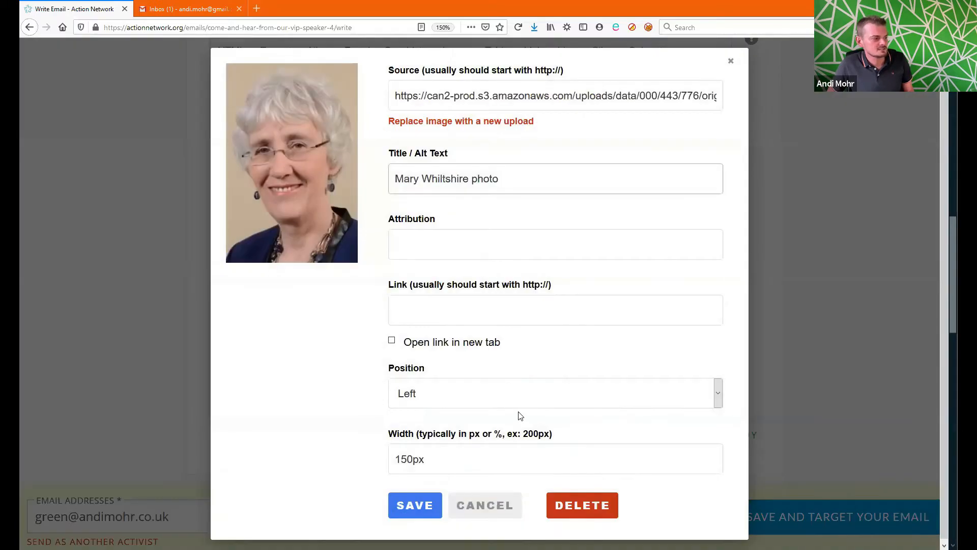
pyautogui.click(524, 402)
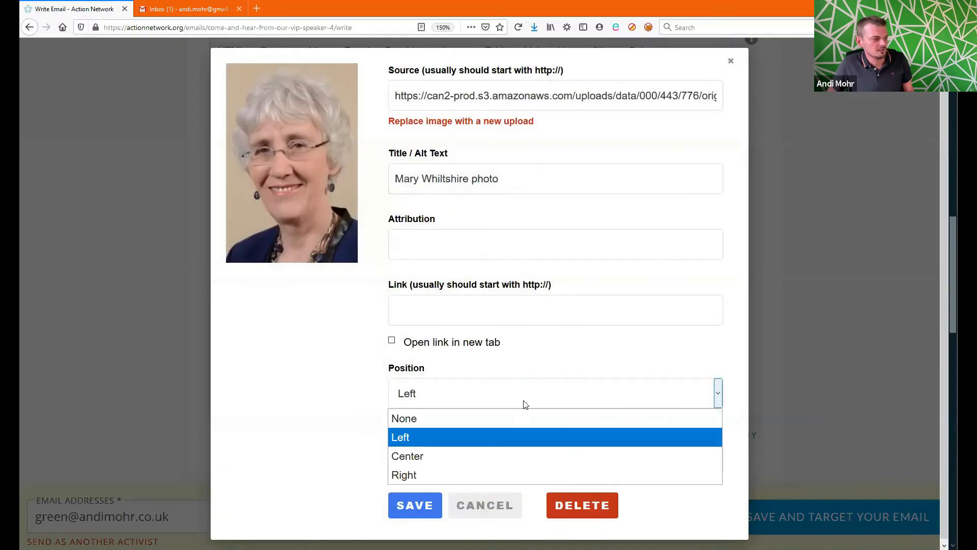
pyautogui.click(521, 455)
pyautogui.click(399, 512)
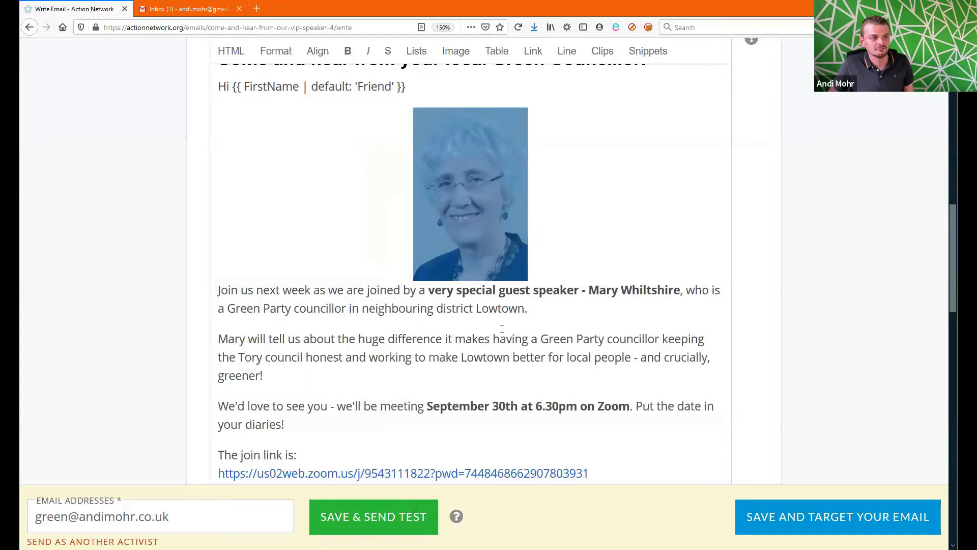
pyautogui.click(546, 340)
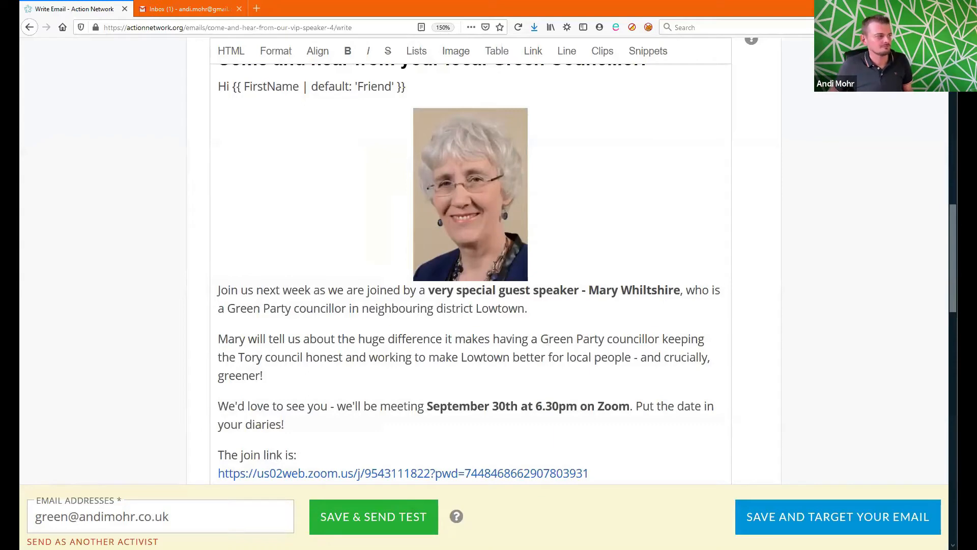
# Step: Put the speaker photo back on the right and review the email body
pyautogui.click(497, 204)
pyautogui.click(498, 205)
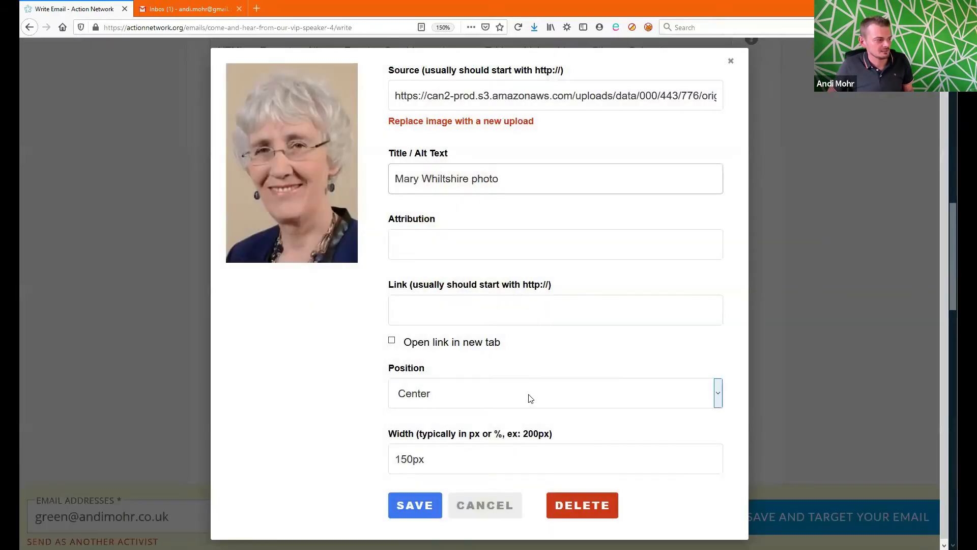
pyautogui.click(530, 399)
pyautogui.click(511, 469)
pyautogui.click(408, 513)
pyautogui.click(541, 257)
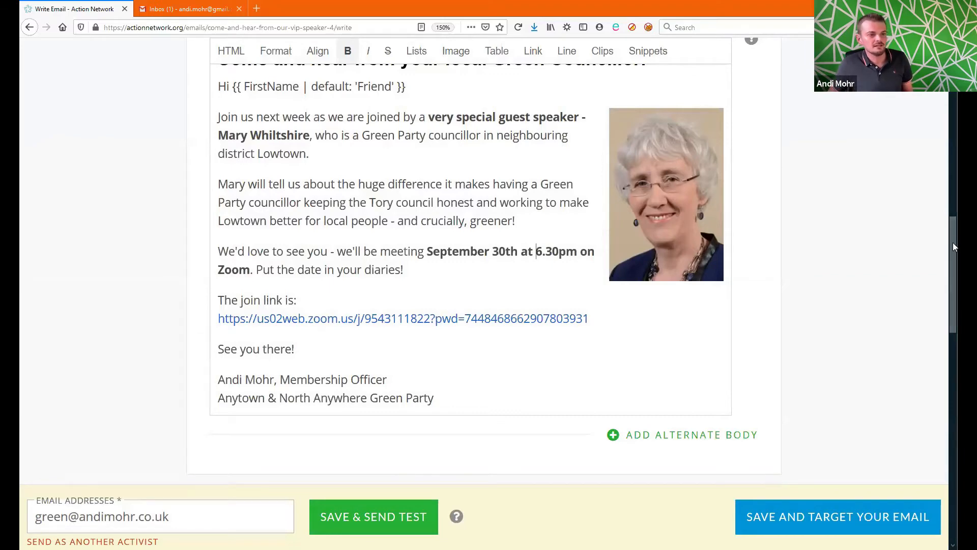
pyautogui.scroll(2, 955, 246)
pyautogui.scroll(-1, 954, 247)
pyautogui.scroll(1, 955, 246)
pyautogui.scroll(-2, 939, 258)
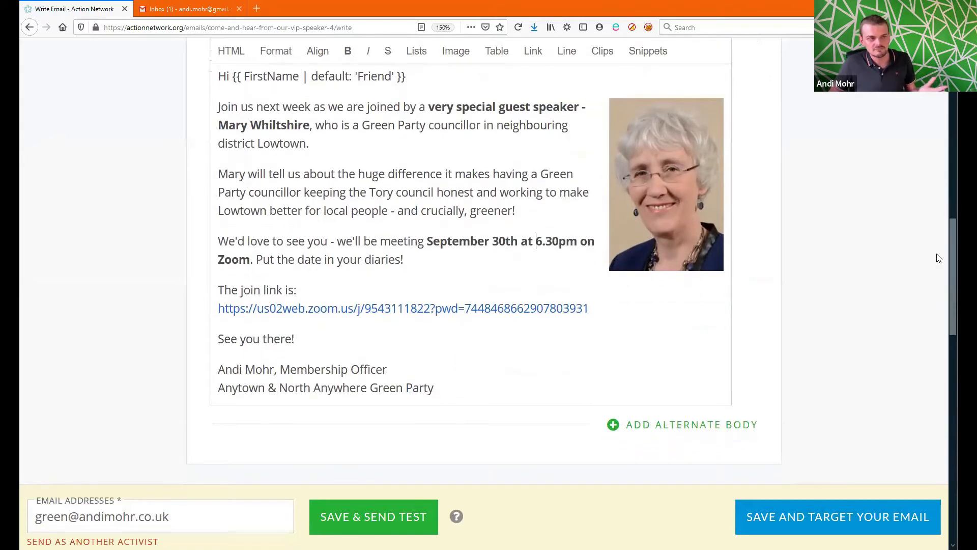
# Step: Save the email, go to the Target step and scroll to the query builder with Query Mode on
pyautogui.click(784, 525)
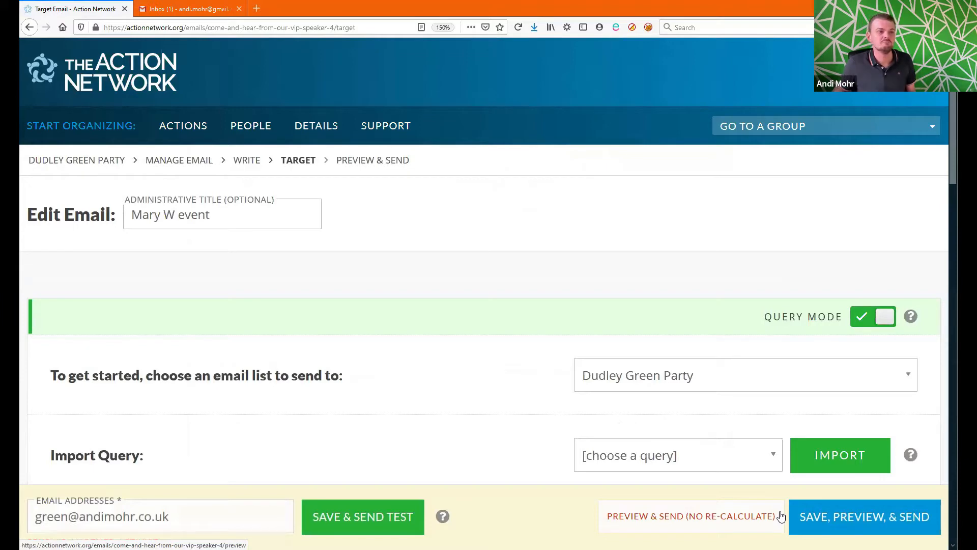
pyautogui.moveTo(955, 120); pyautogui.dragTo(951, 185)
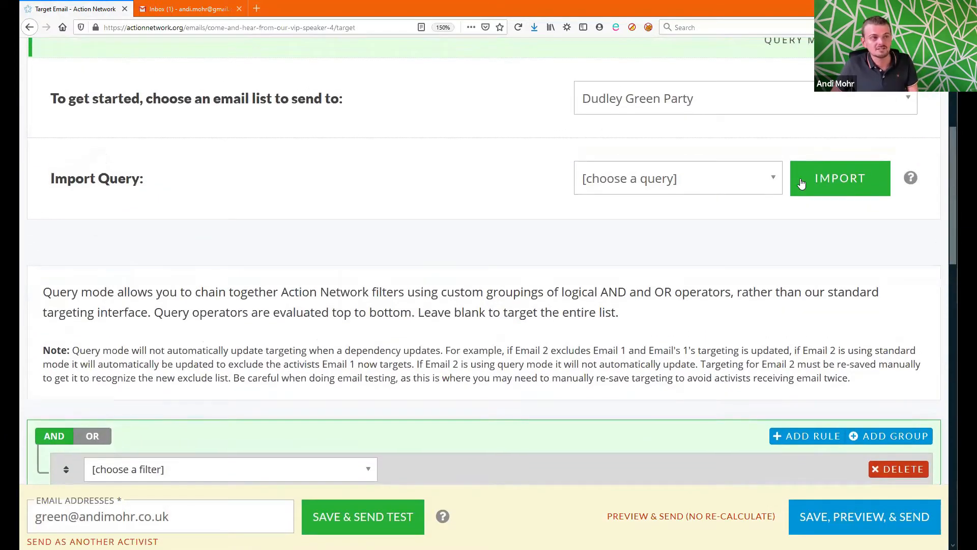
pyautogui.scroll(4, 941, 132)
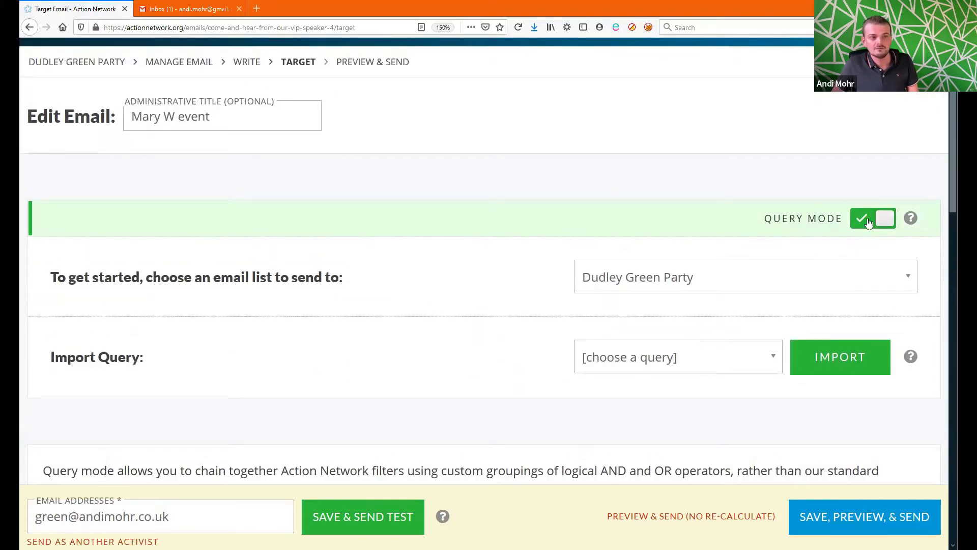
pyautogui.moveTo(955, 188); pyautogui.dragTo(953, 306)
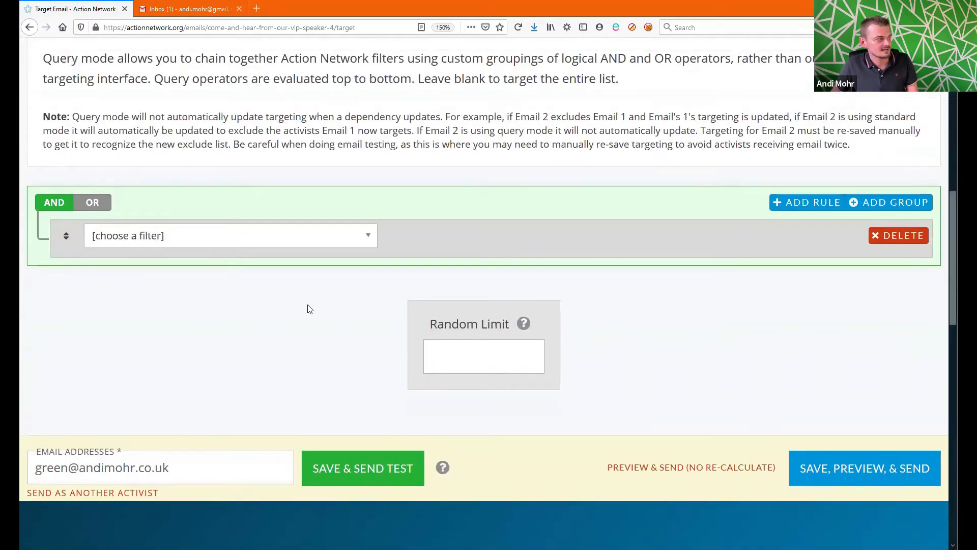
# Step: Add an include rule with the Field Value filter, field Member, value 'Yes'
pyautogui.click(278, 237)
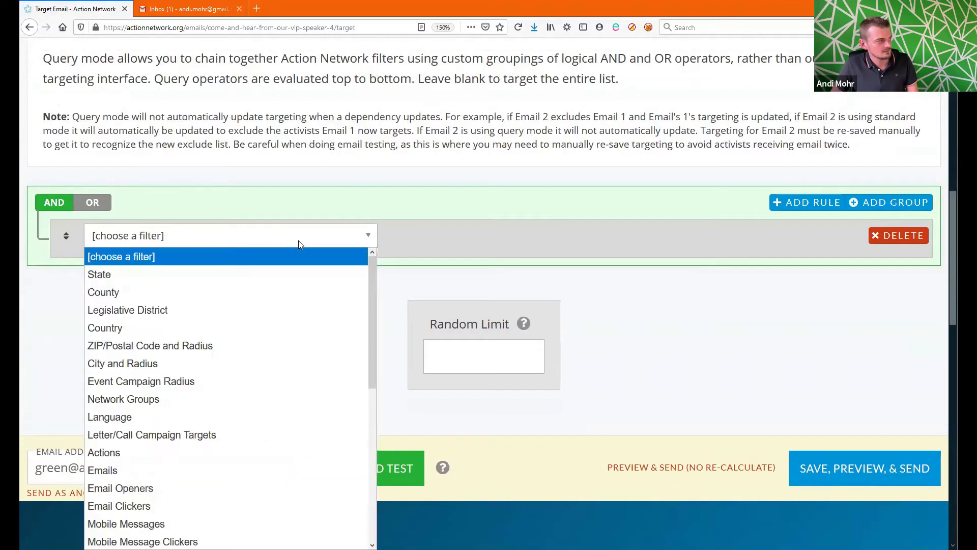
pyautogui.scroll(-2, 956, 245)
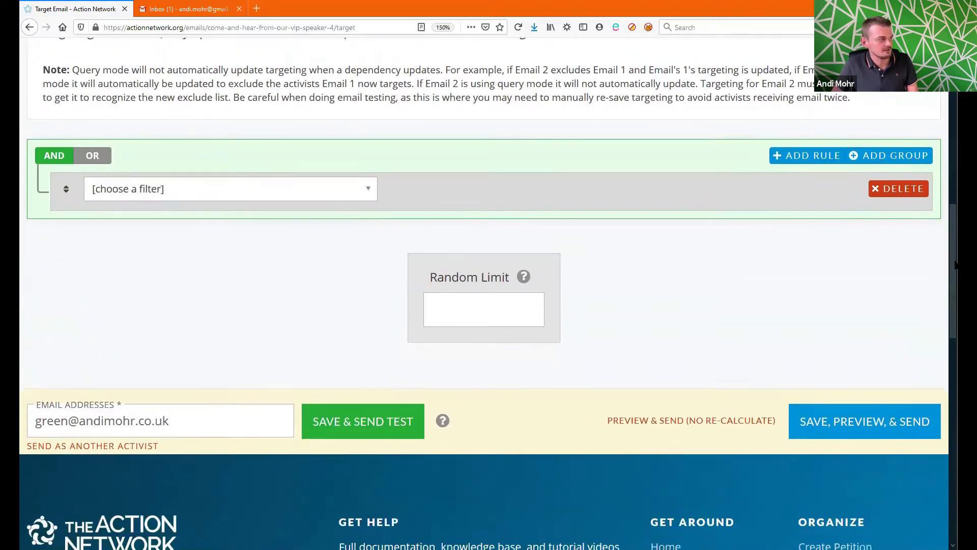
pyautogui.click(341, 144)
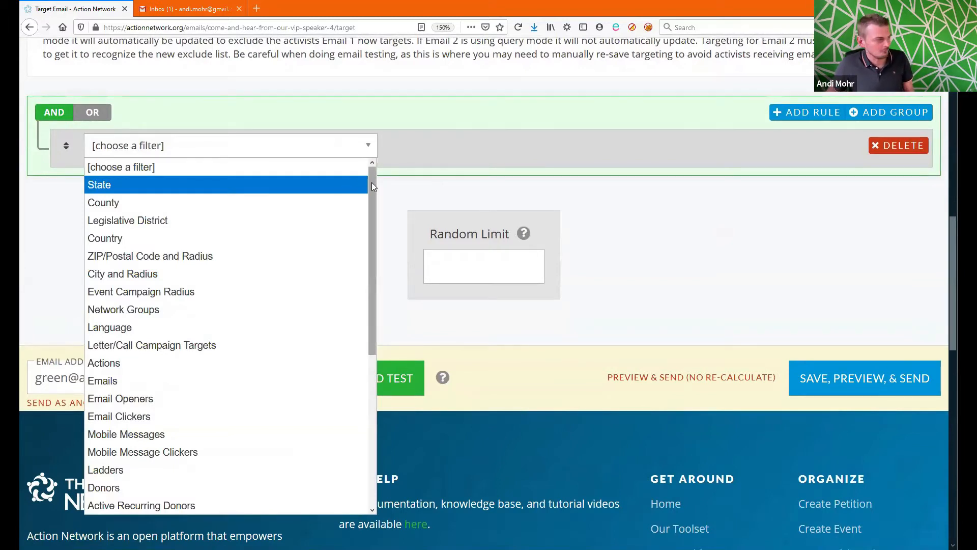
pyautogui.moveTo(372, 188); pyautogui.dragTo(381, 345)
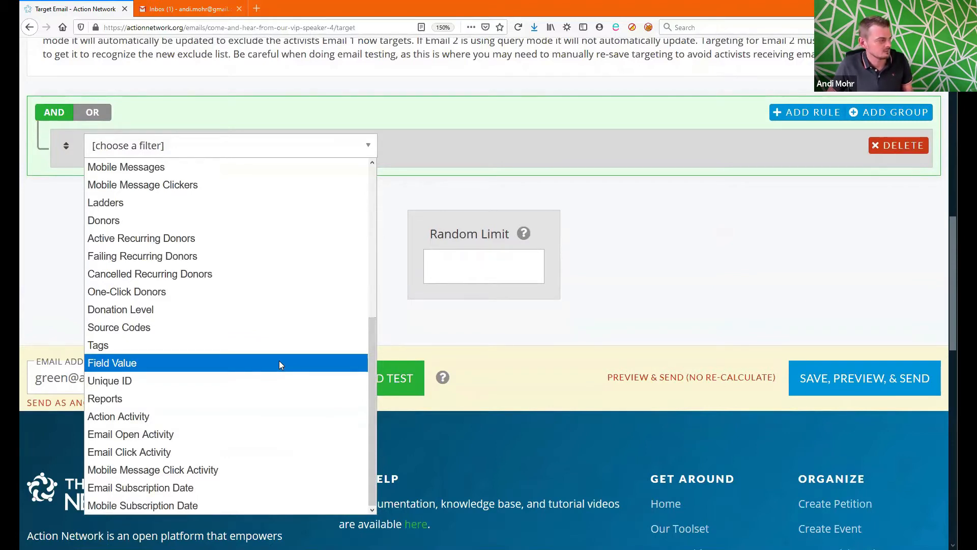
pyautogui.click(279, 363)
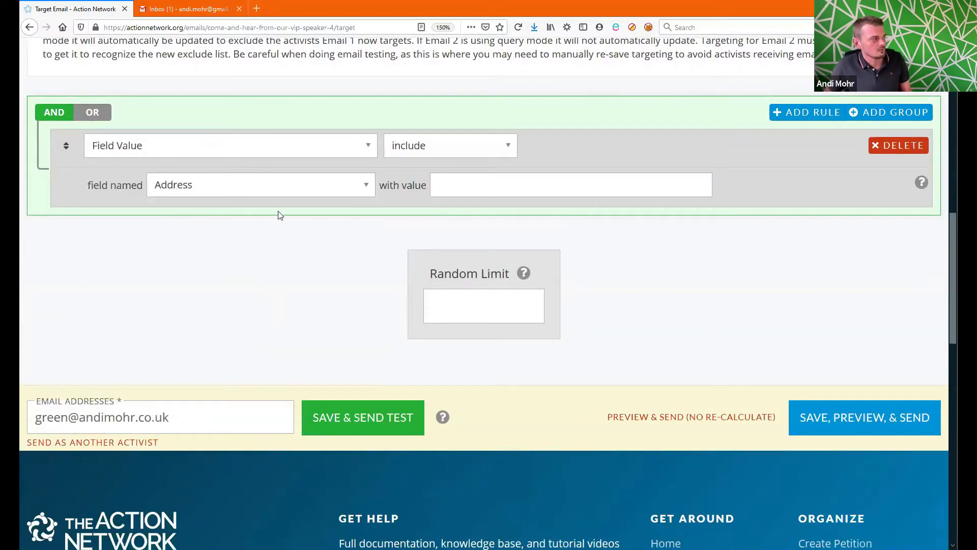
pyautogui.click(287, 192)
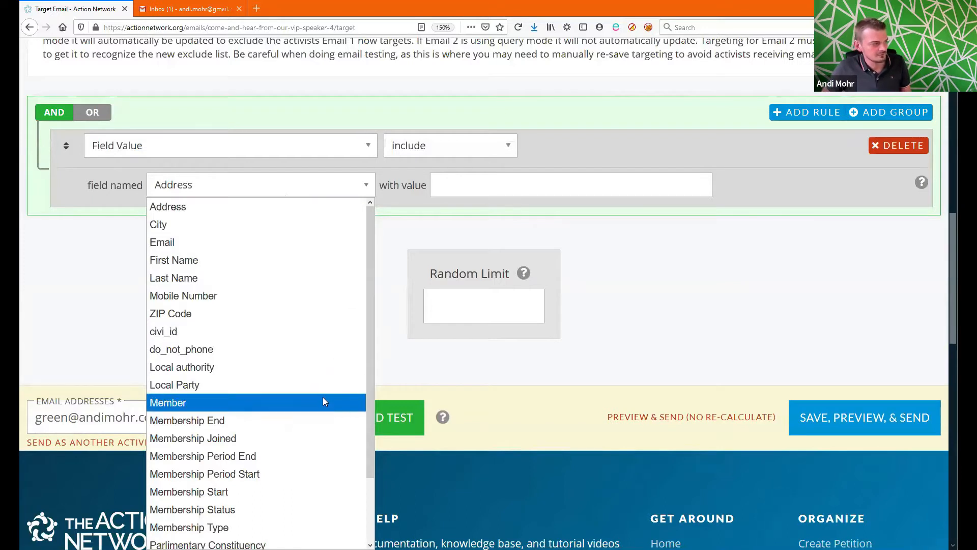
pyautogui.click(318, 410)
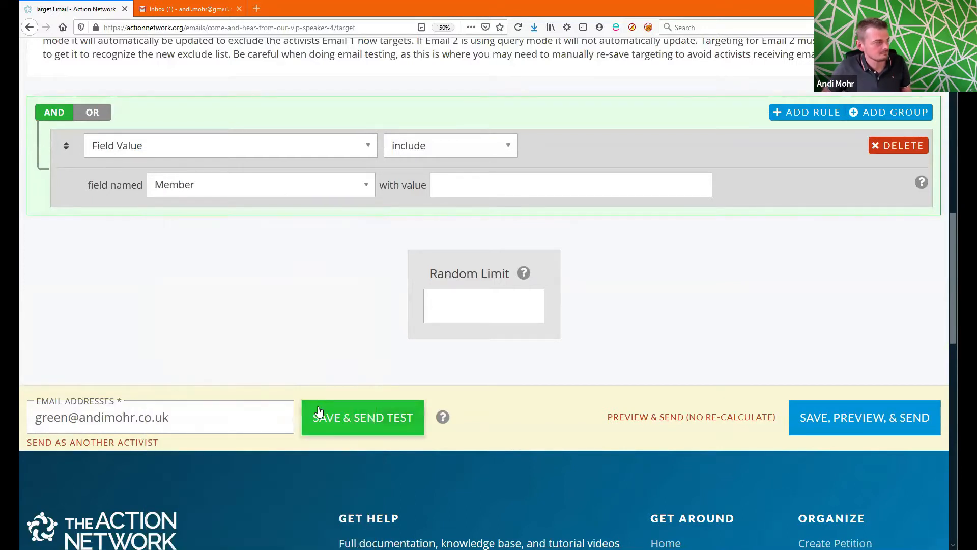
pyautogui.click(460, 189)
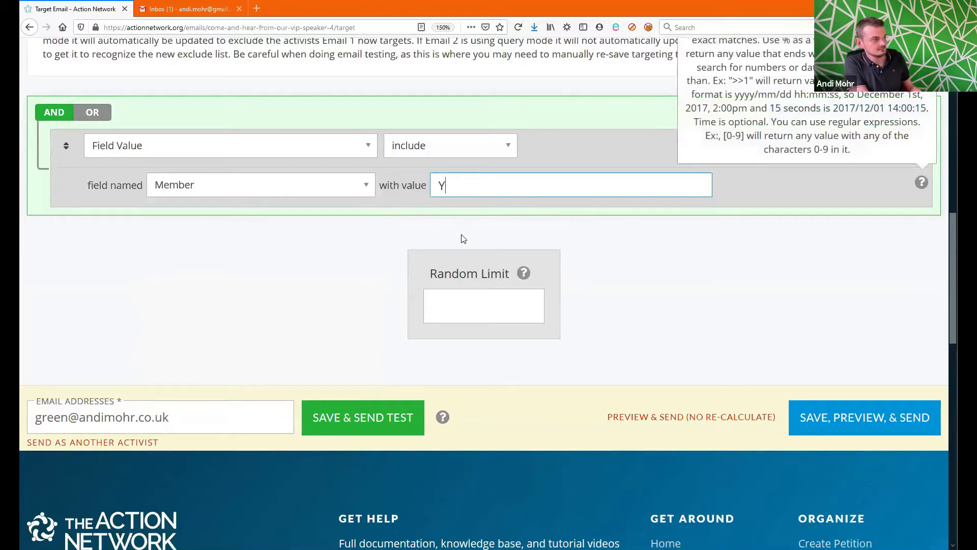
pyautogui.write('Yes')
pyautogui.click(667, 303)
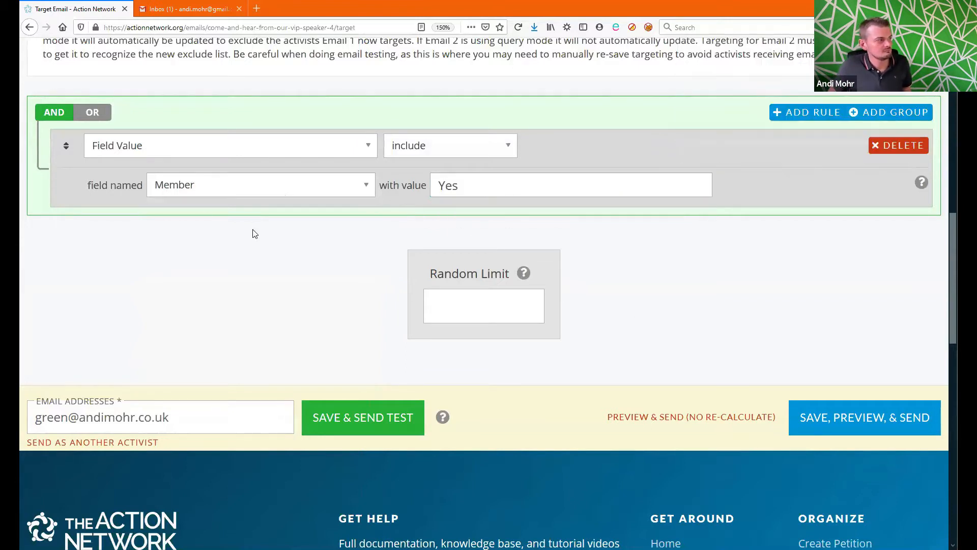
pyautogui.scroll(3, 950, 231)
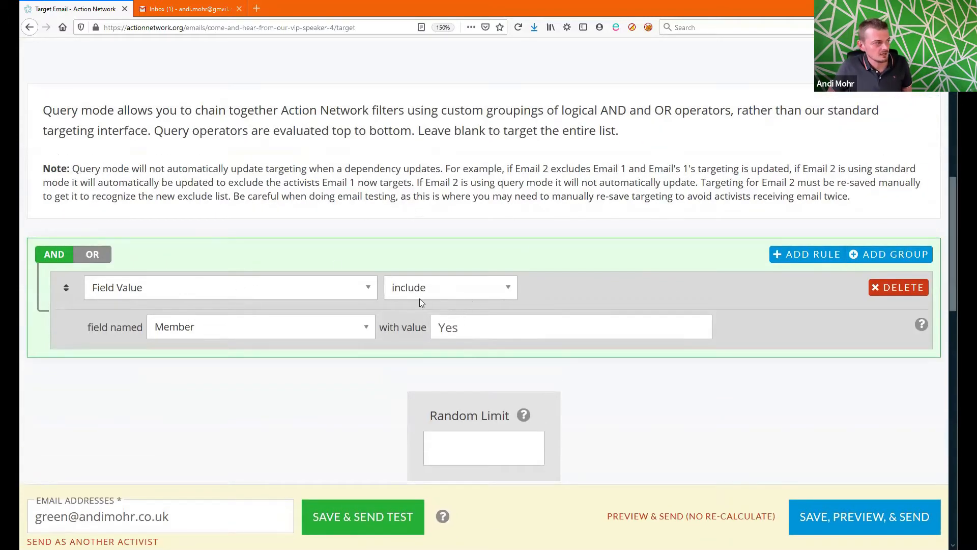
pyautogui.click(497, 289)
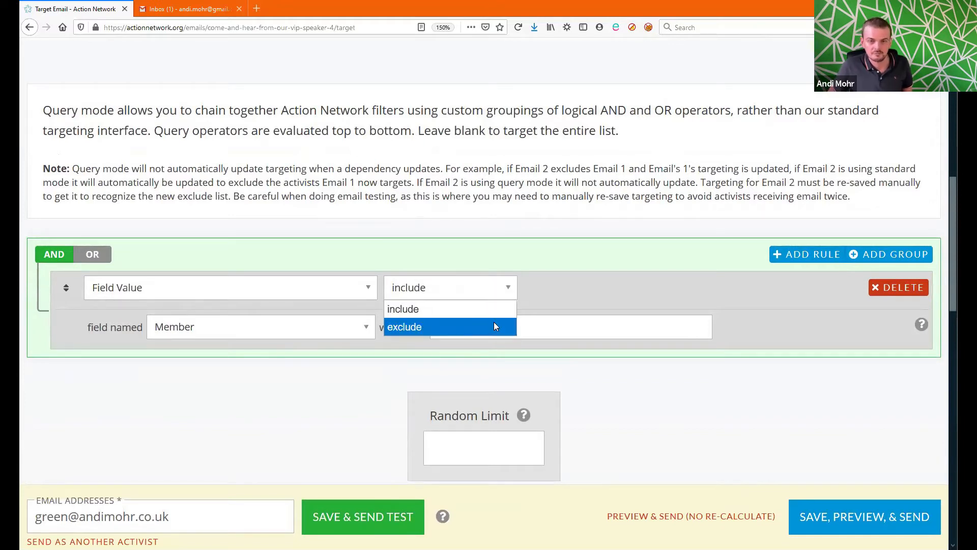
pyautogui.click(494, 324)
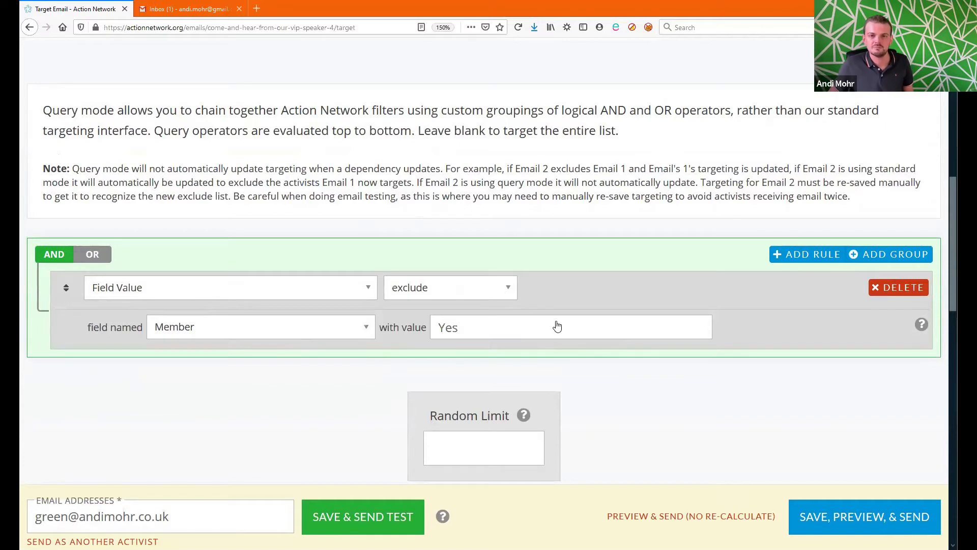
pyautogui.click(499, 288)
pyautogui.click(497, 308)
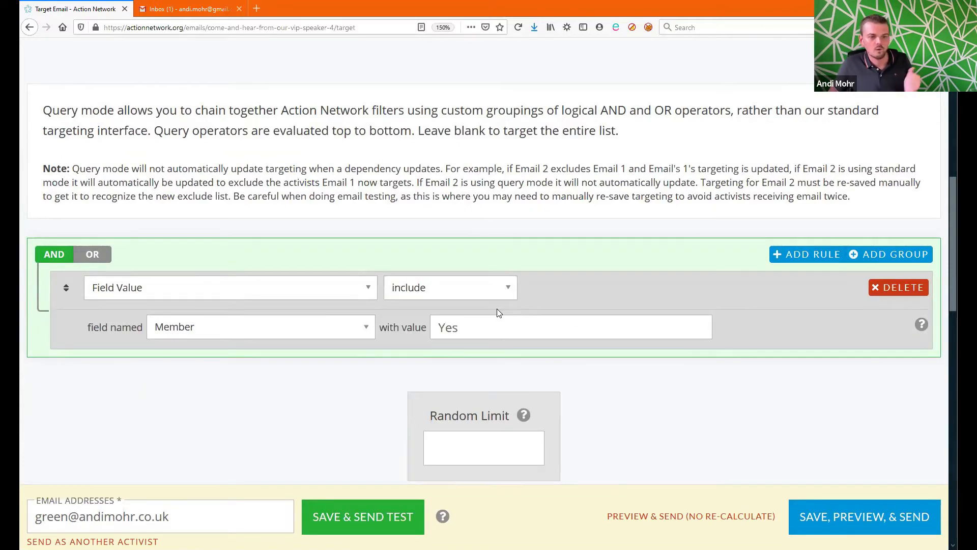
pyautogui.moveTo(956, 246); pyautogui.dragTo(956, 287)
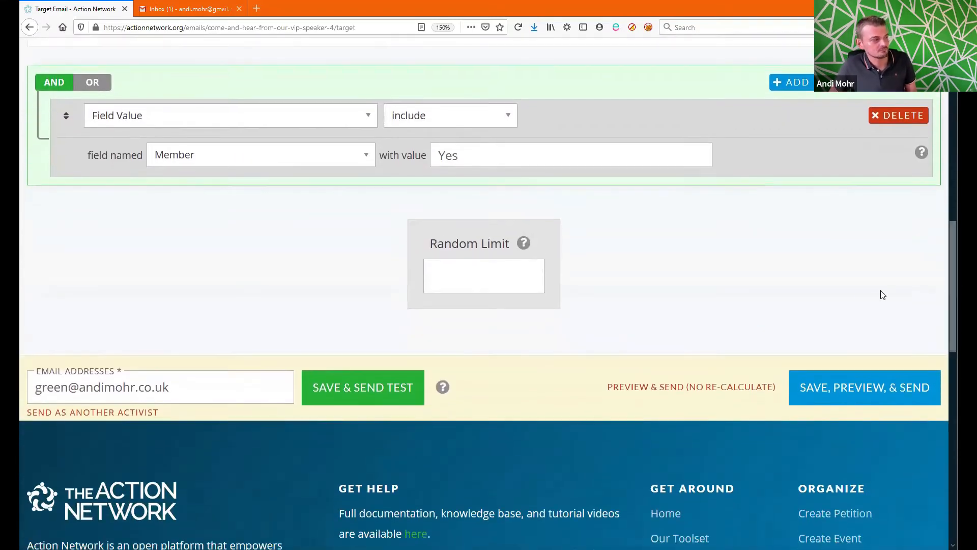
# Step: Save the targeting and scroll the preview & send page to Currently Targeting, showing 48 activists
pyautogui.click(870, 391)
pyautogui.scroll(-3, 869, 356)
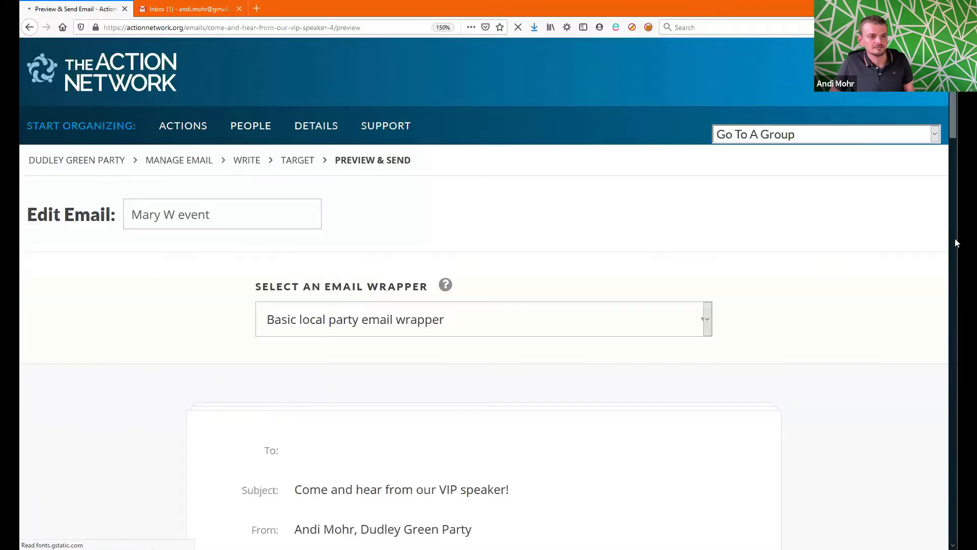
pyautogui.moveTo(954, 120); pyautogui.dragTo(953, 304)
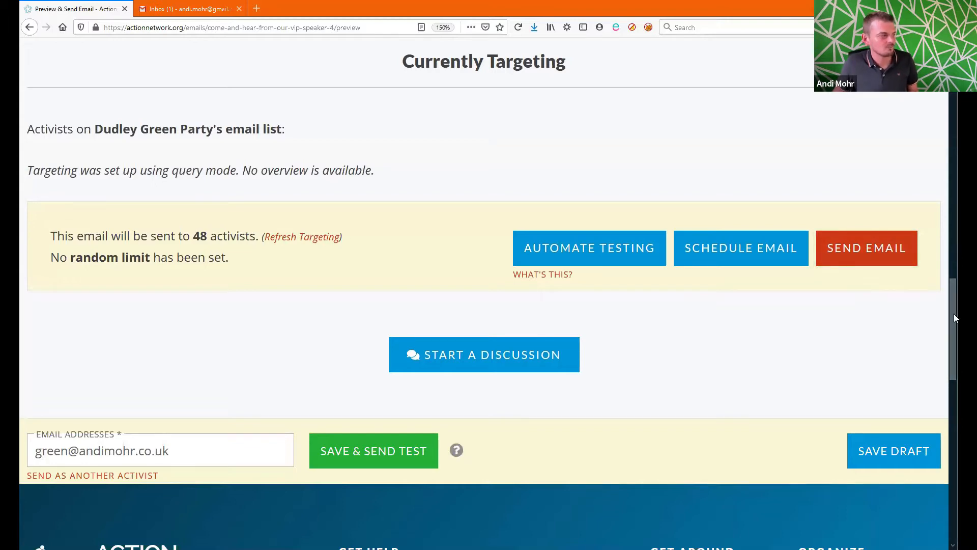
pyautogui.moveTo(955, 311); pyautogui.dragTo(947, 74)
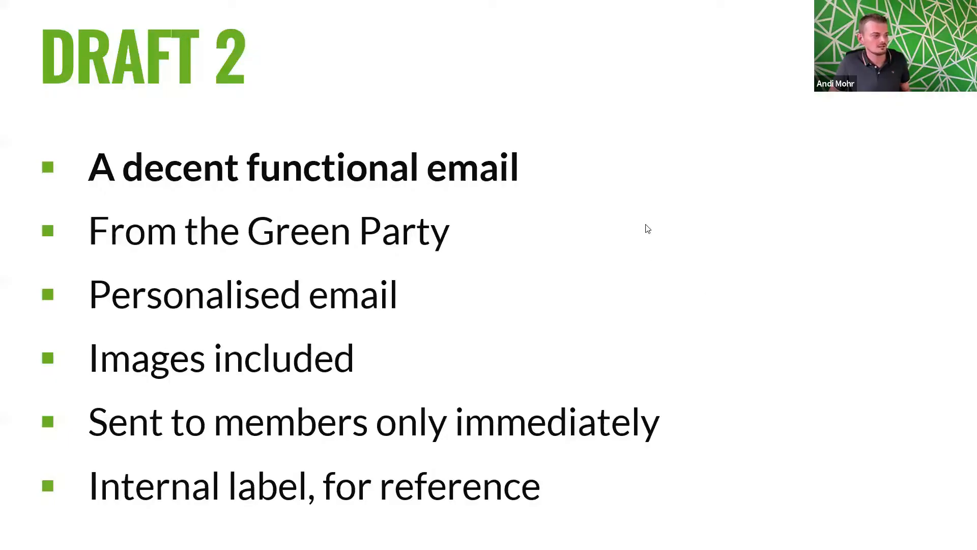
# Step: Reveal the 'TO ACTION NETWORK!' box, then advance to the Easy/Hard slide
pyautogui.click(645, 225)
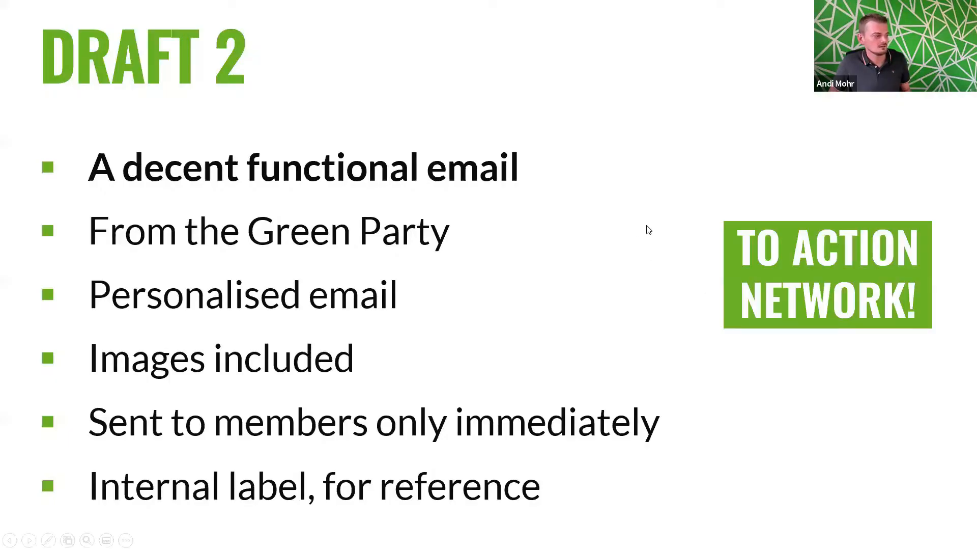
pyautogui.click(645, 224)
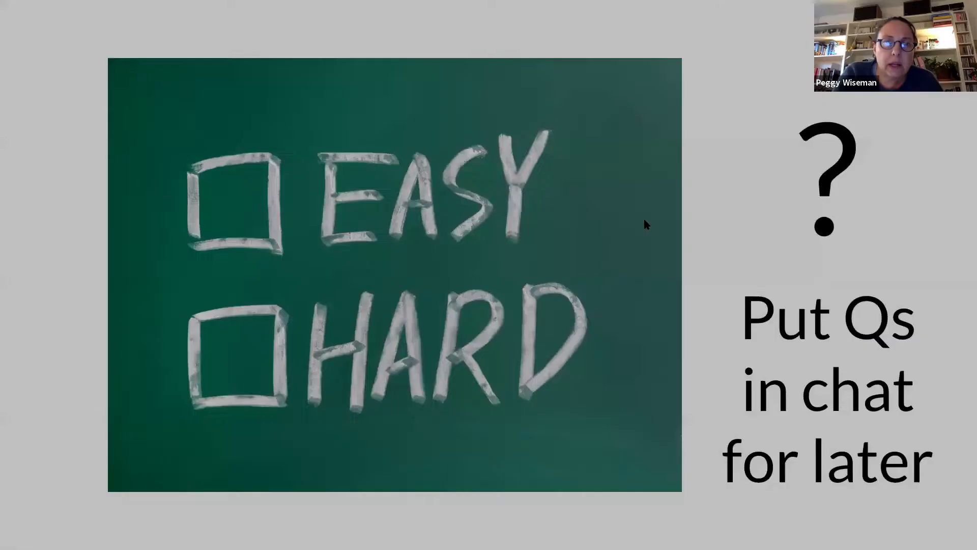
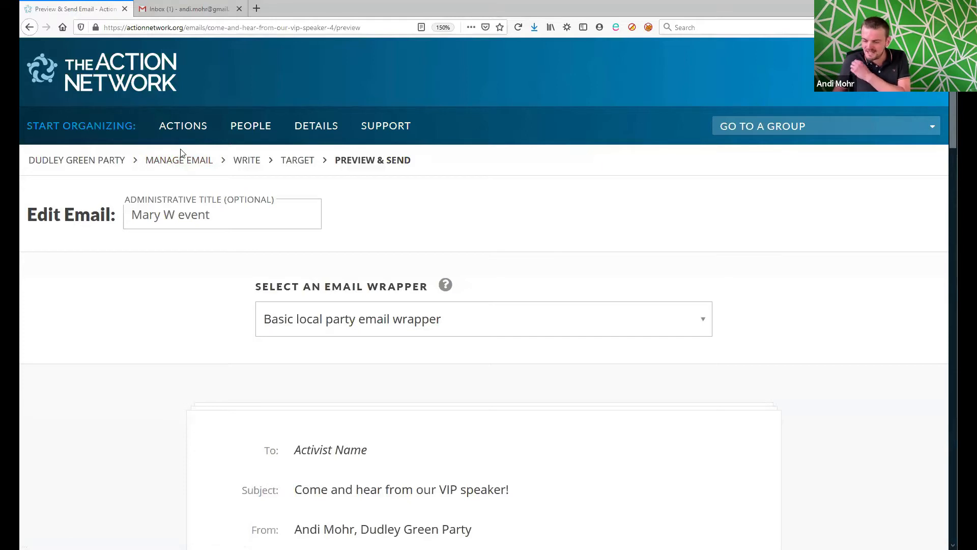
# Step: Return to the Dudley Green Party management page and open its Files page
pyautogui.click(140, 73)
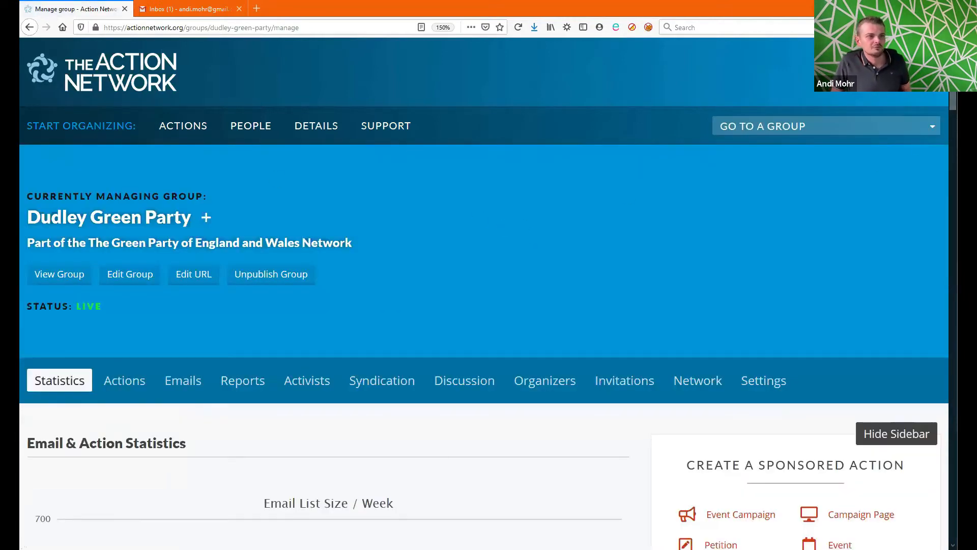
pyautogui.moveTo(956, 97); pyautogui.dragTo(956, 147)
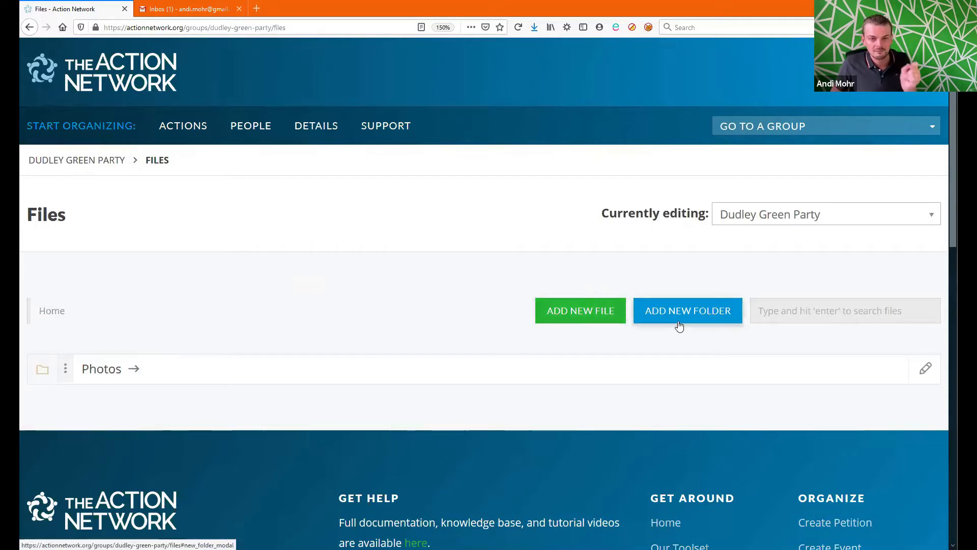
# Step: Create a new folder named 'Email attachments' and open it
pyautogui.click(701, 322)
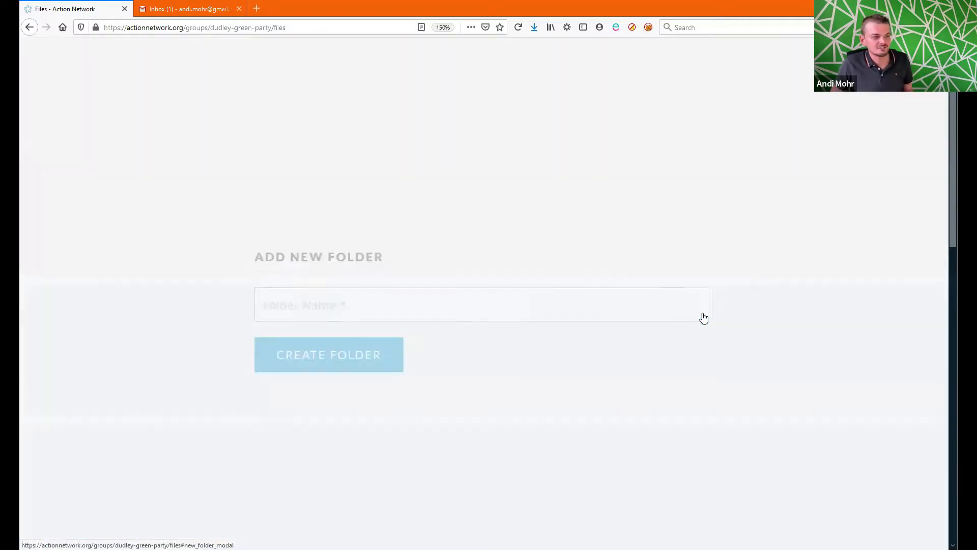
pyautogui.write('Email')
pyautogui.press('Down')
pyautogui.press('Return')
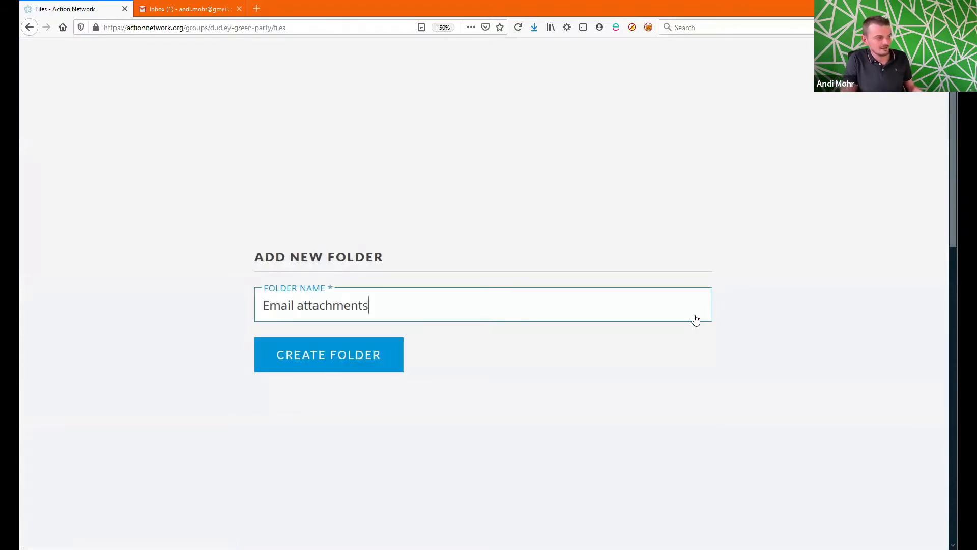
pyautogui.click(337, 368)
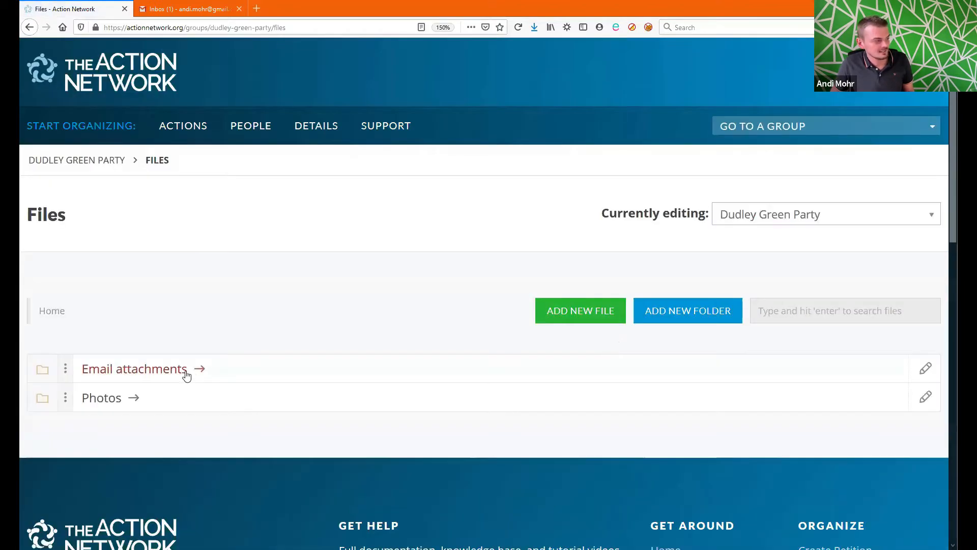
pyautogui.click(170, 374)
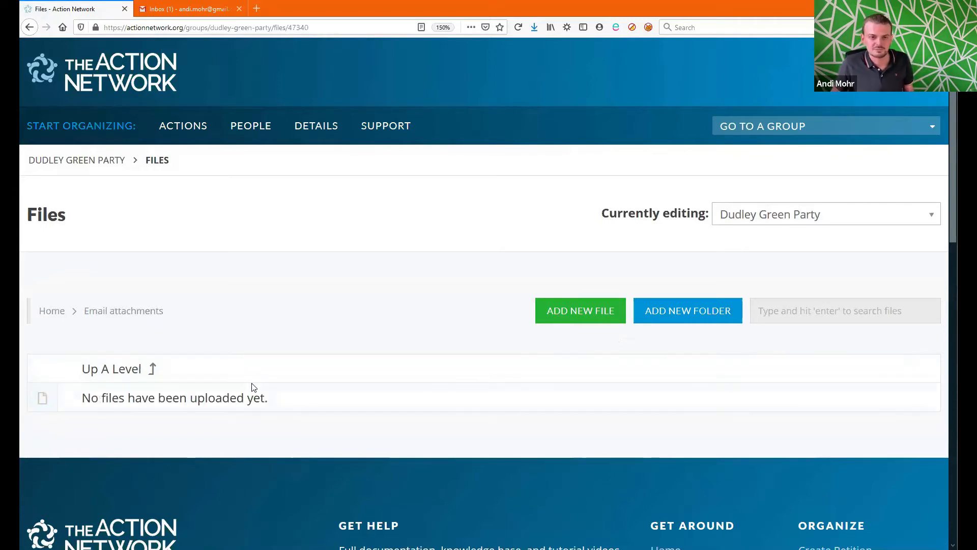
# Step: Upload Agenda example.docx as file 'Agenda' with a short event-agenda description
pyautogui.click(582, 316)
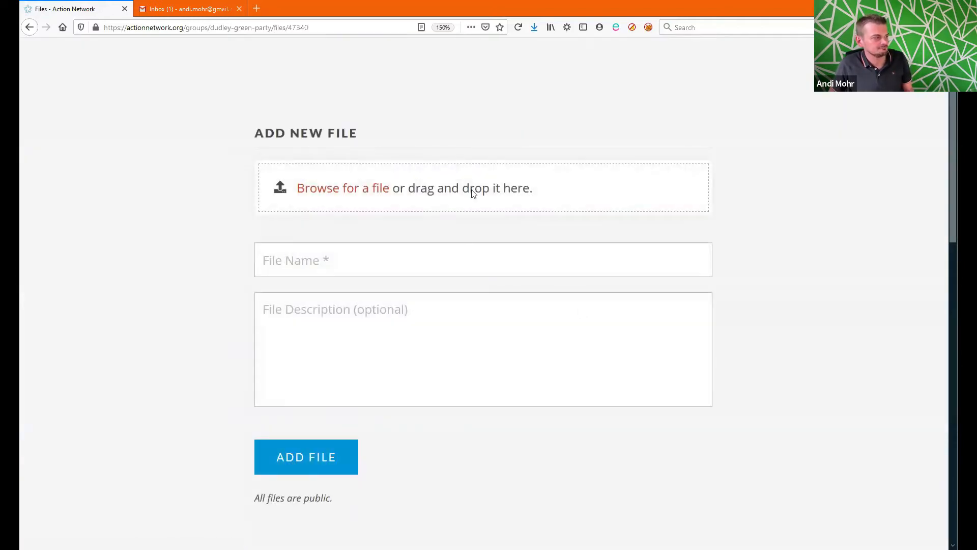
pyautogui.click(472, 193)
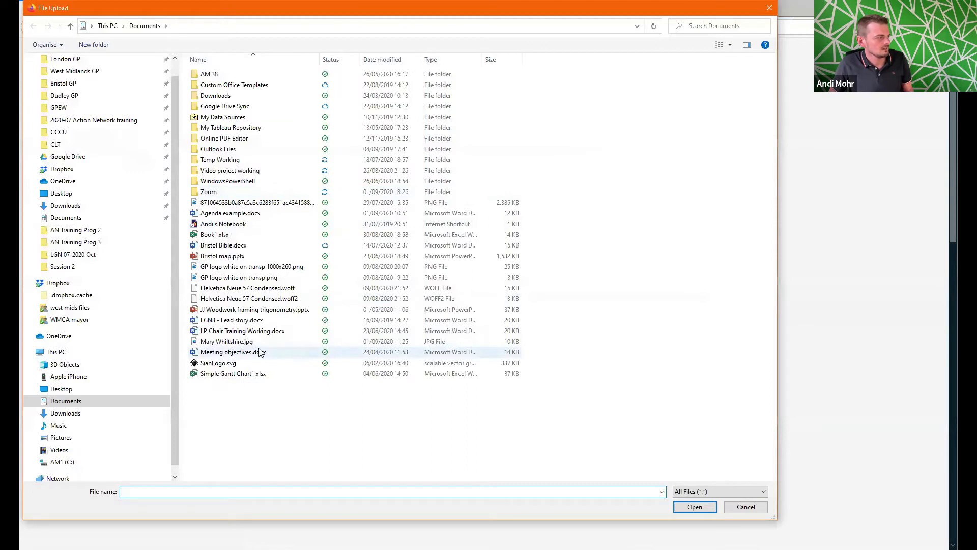
pyautogui.click(266, 214)
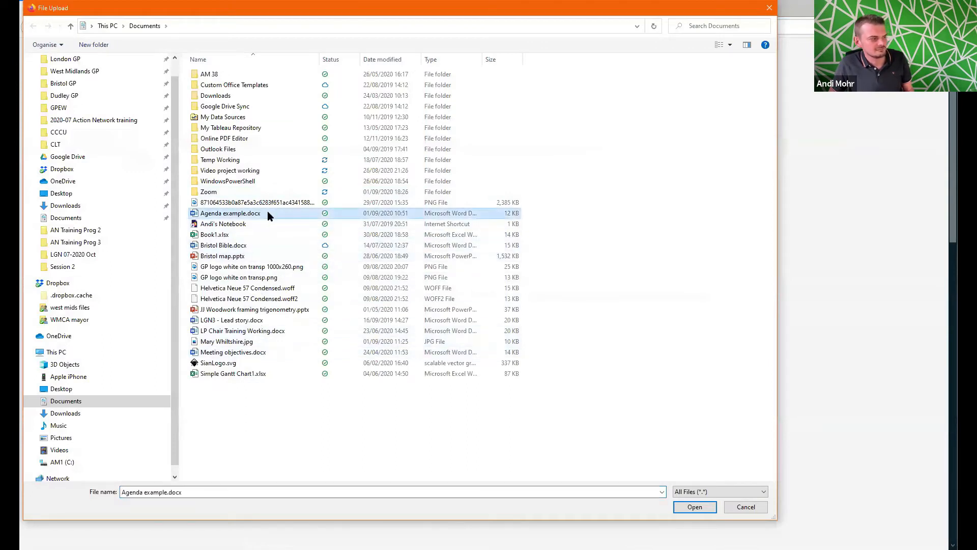
pyautogui.doubleClick(267, 212)
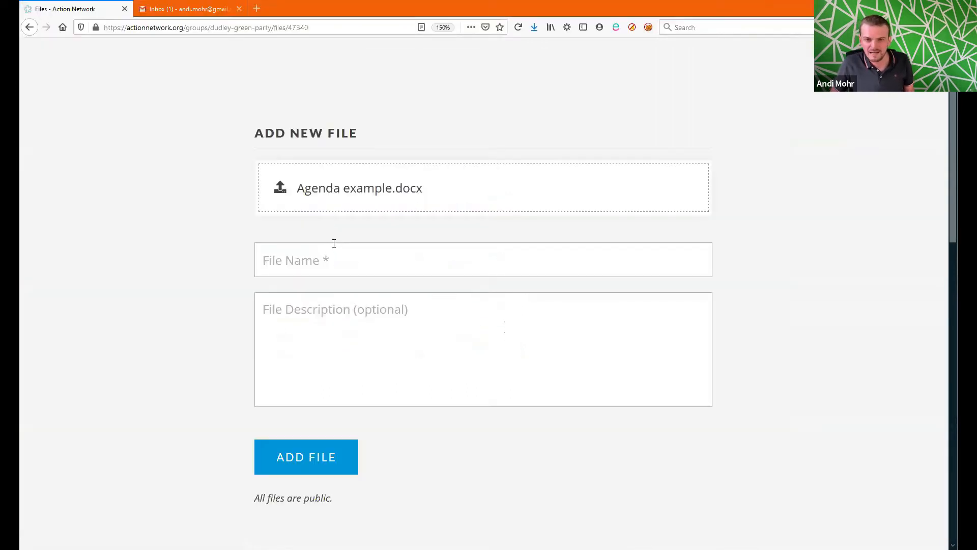
pyautogui.click(339, 247)
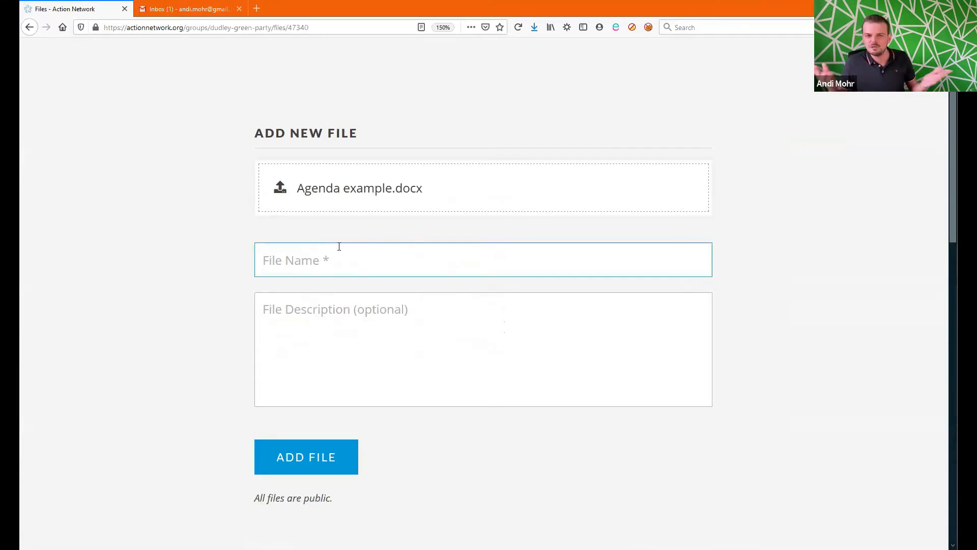
pyautogui.write('Ag')
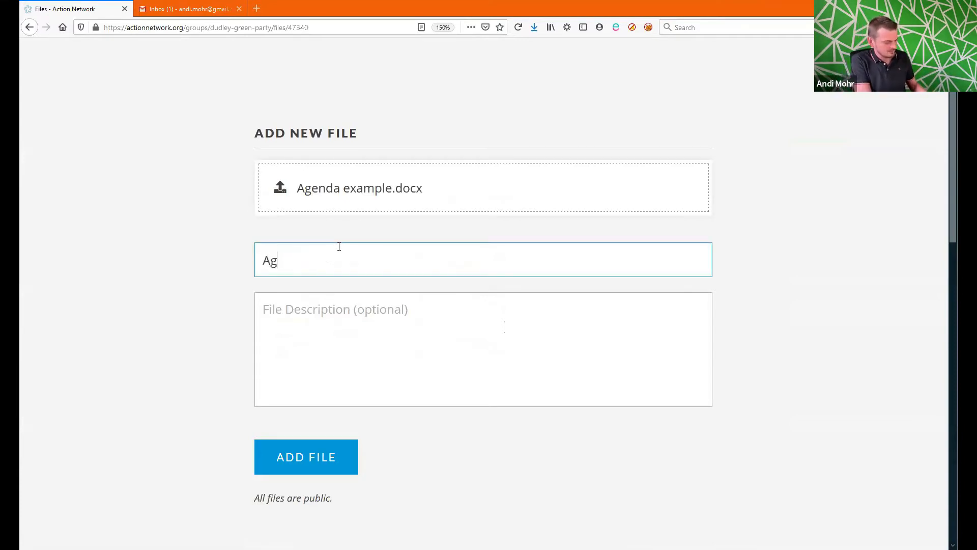
pyautogui.write('enda')
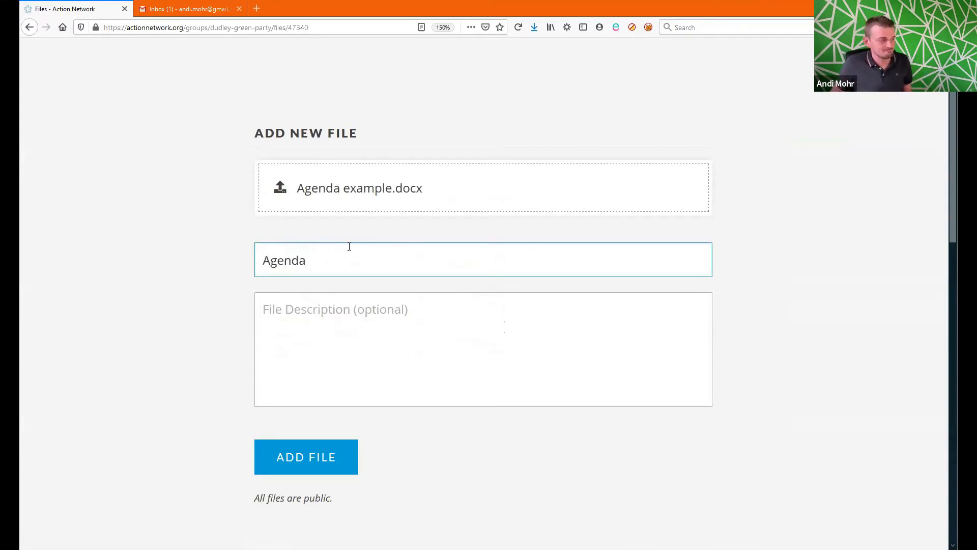
pyautogui.click(328, 311)
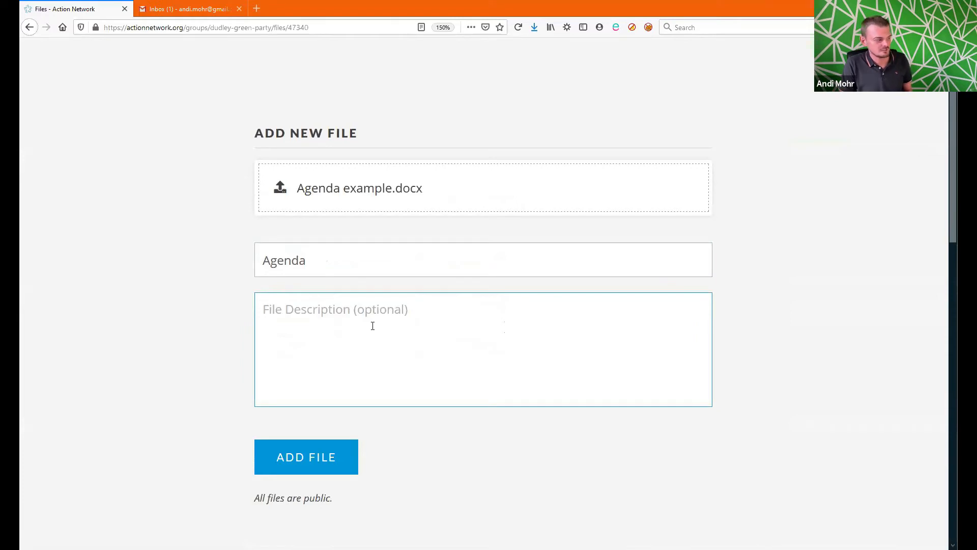
pyautogui.write('Mary ')
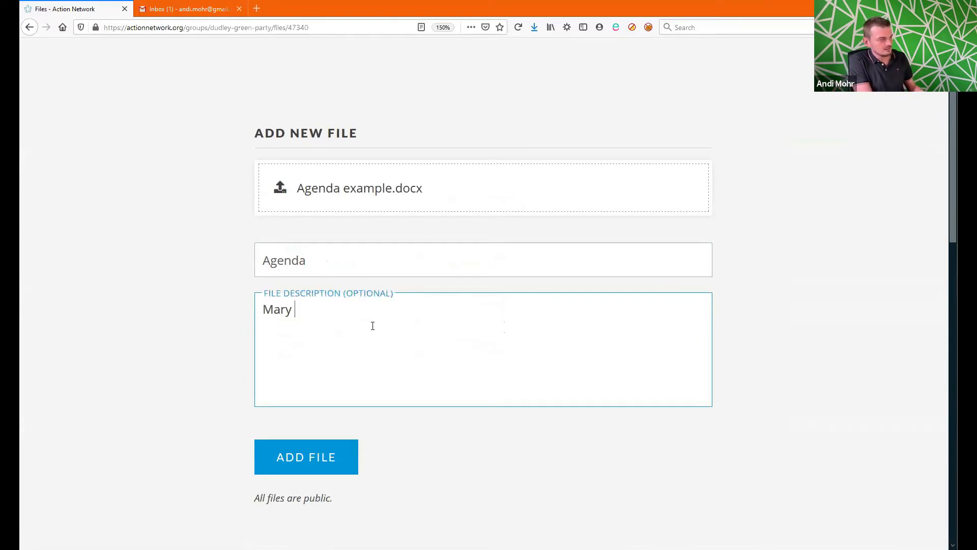
pyautogui.write('W event agenda')
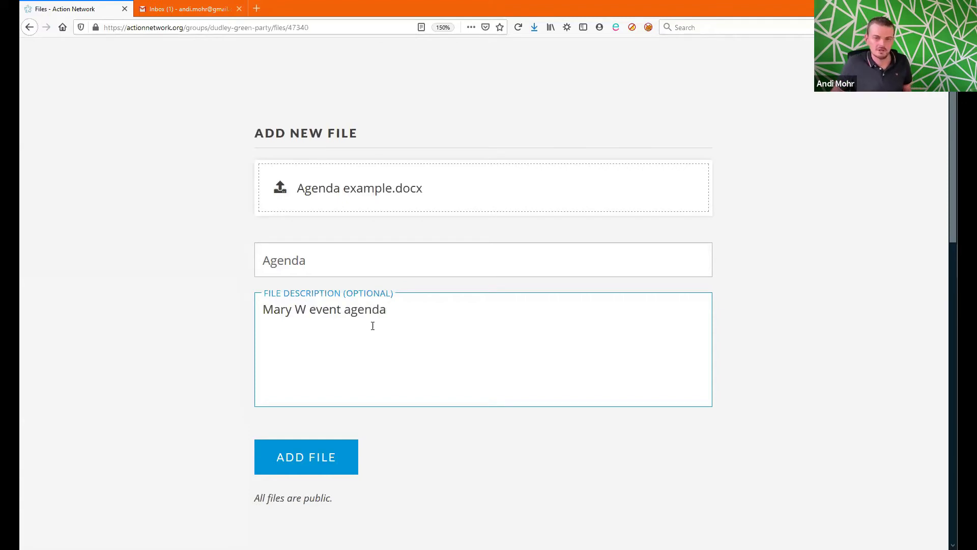
pyautogui.click(290, 459)
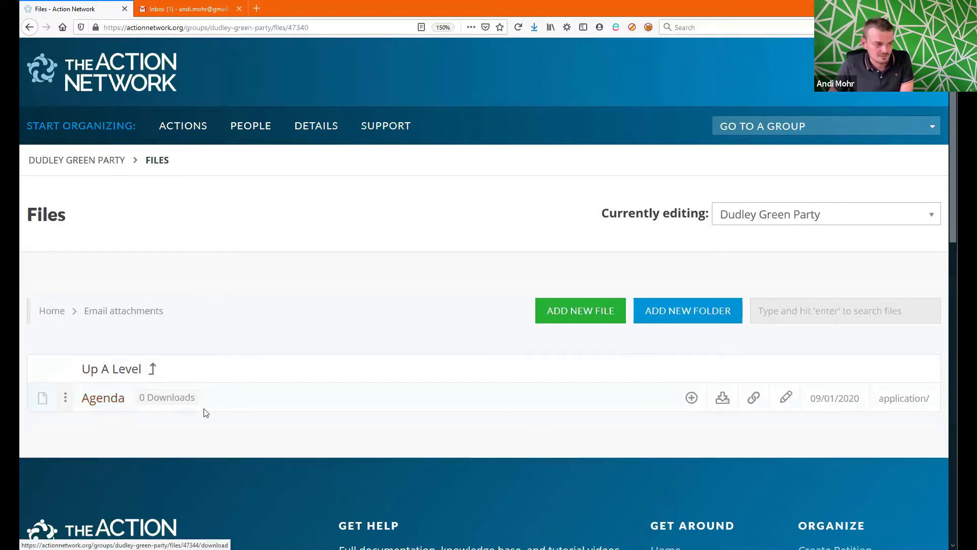
# Step: Copy the Agenda file's direct link and go back to the group management page
pyautogui.click(756, 402)
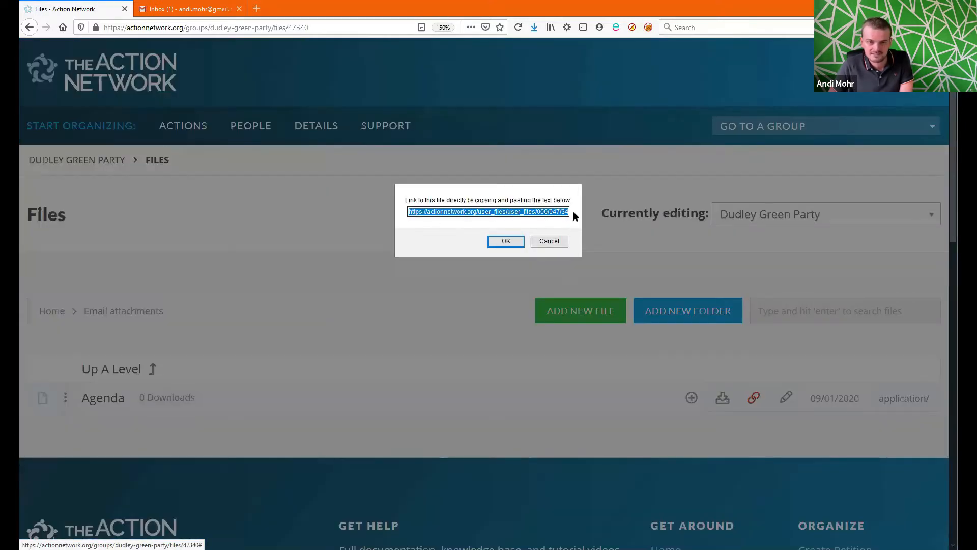
pyautogui.rightClick(522, 210)
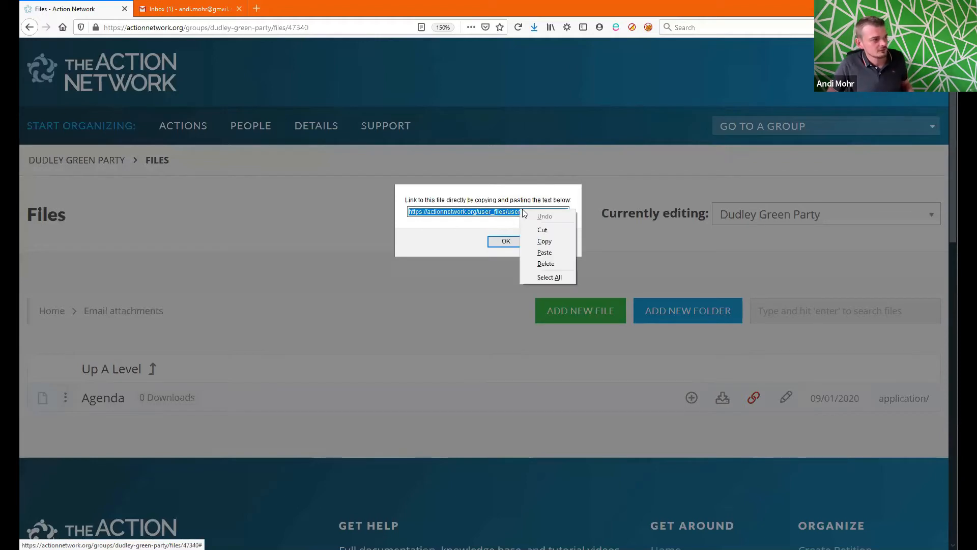
pyautogui.click(559, 241)
pyautogui.click(506, 242)
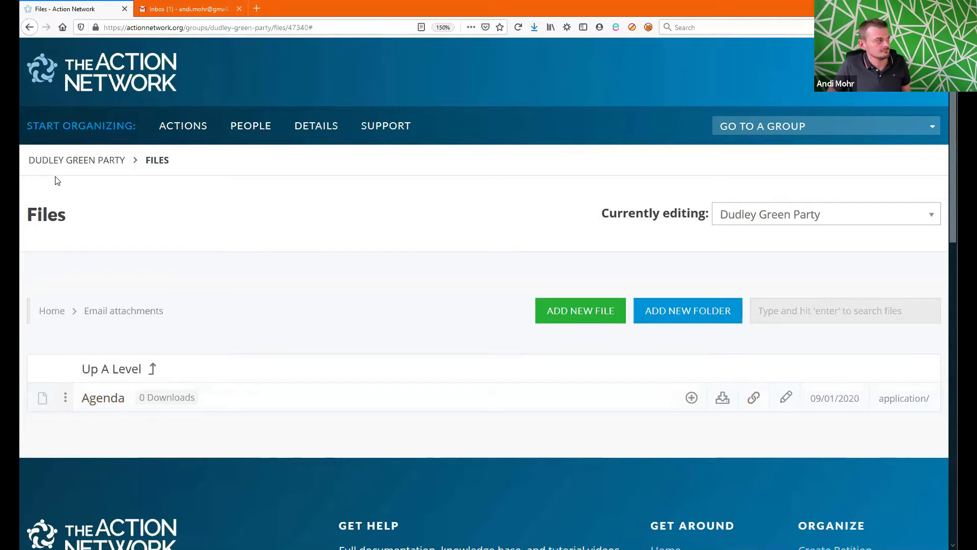
pyautogui.click(112, 81)
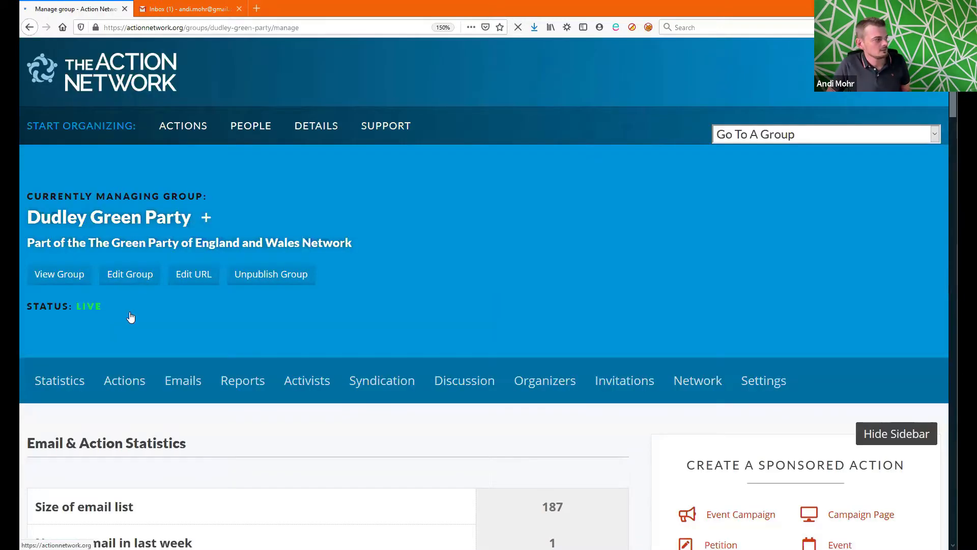
pyautogui.click(183, 381)
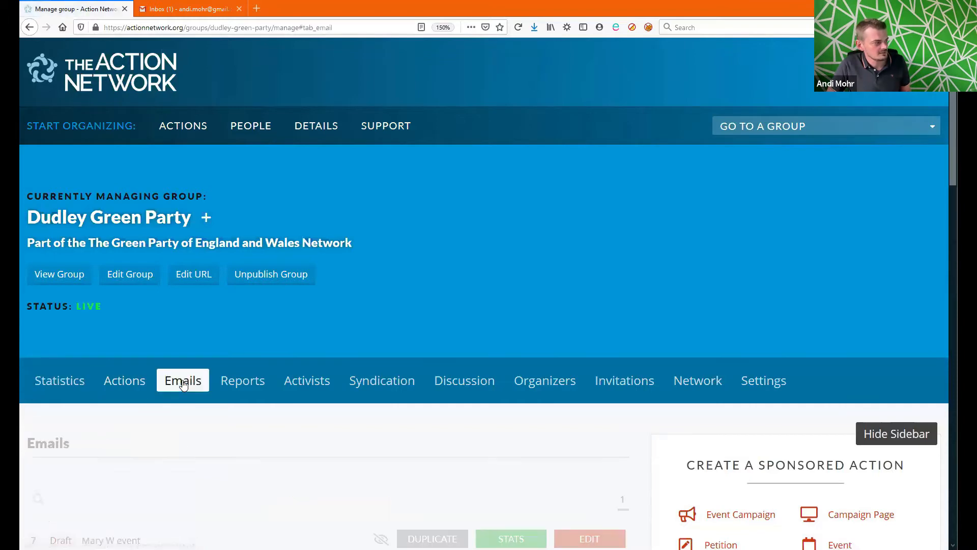
pyautogui.scroll(-8, 221, 354)
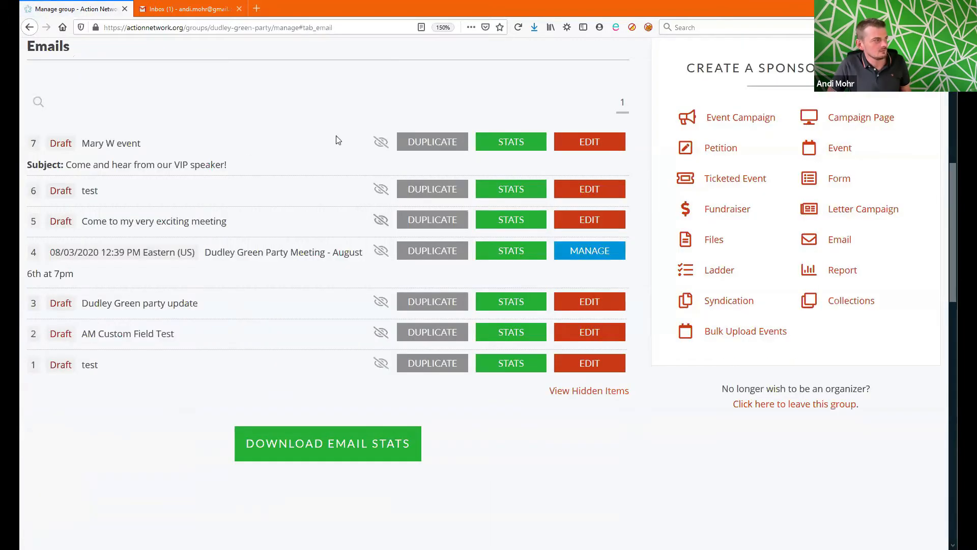
pyautogui.click(589, 144)
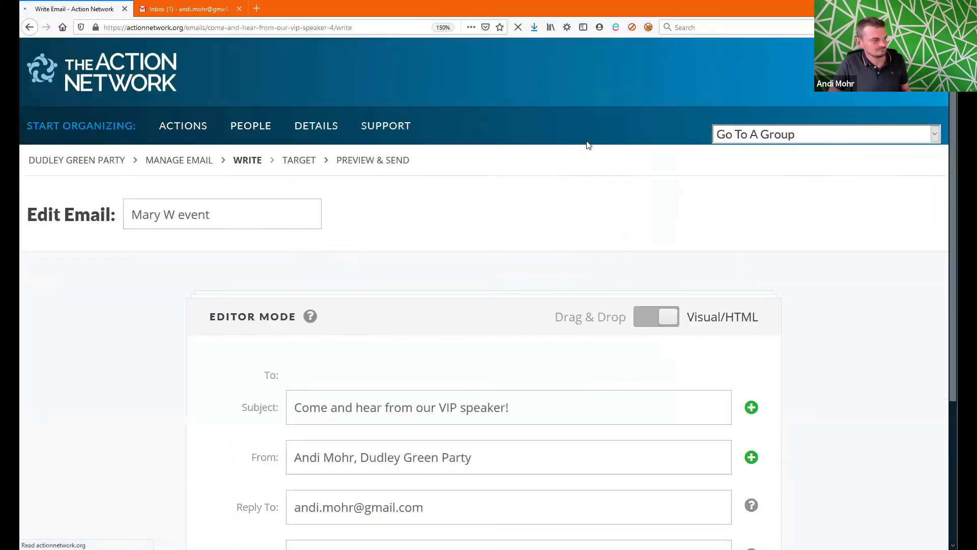
pyautogui.moveTo(953, 165); pyautogui.dragTo(950, 319)
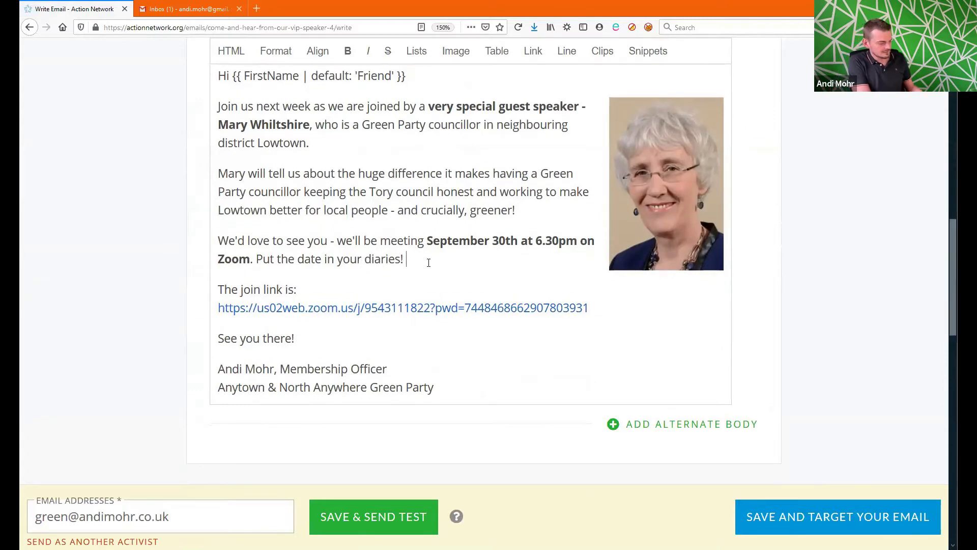
pyautogui.write('iew the agenda click')
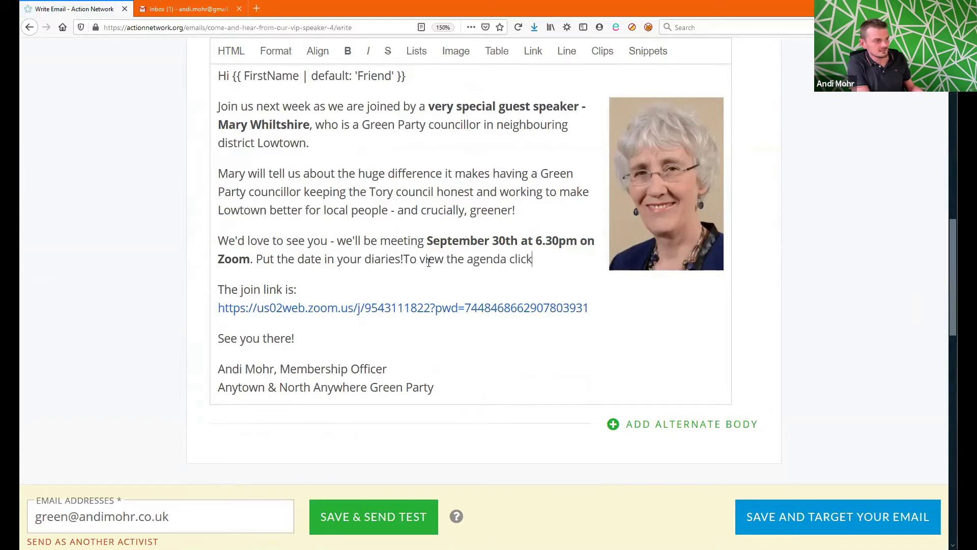
pyautogui.write(' here.')
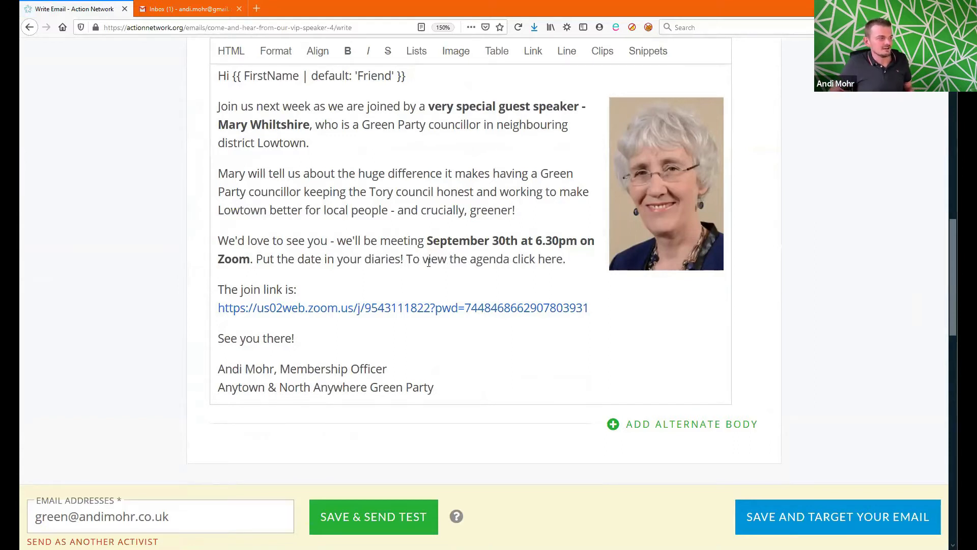
pyautogui.moveTo(449, 260); pyautogui.dragTo(562, 259)
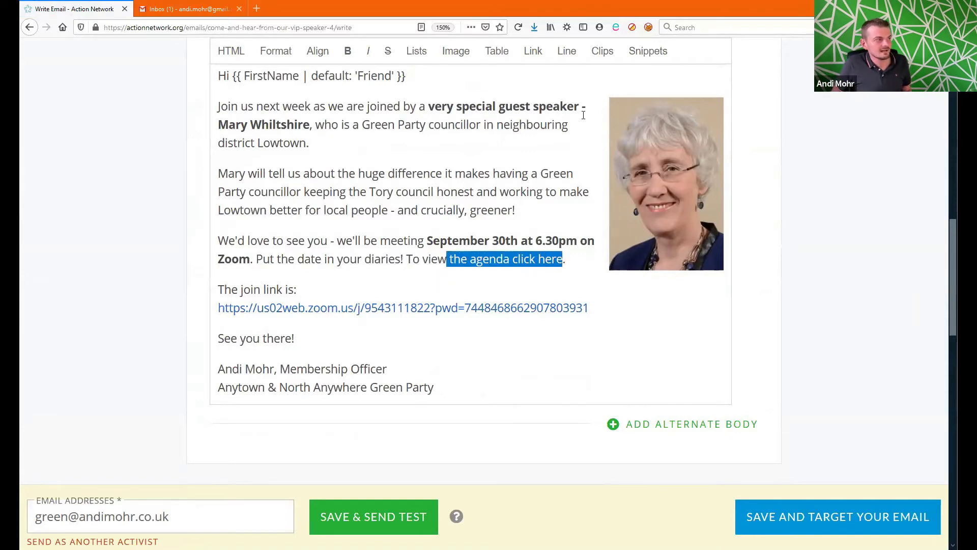
pyautogui.scroll(-8, 583, 115)
pyautogui.scroll(3, 584, 115)
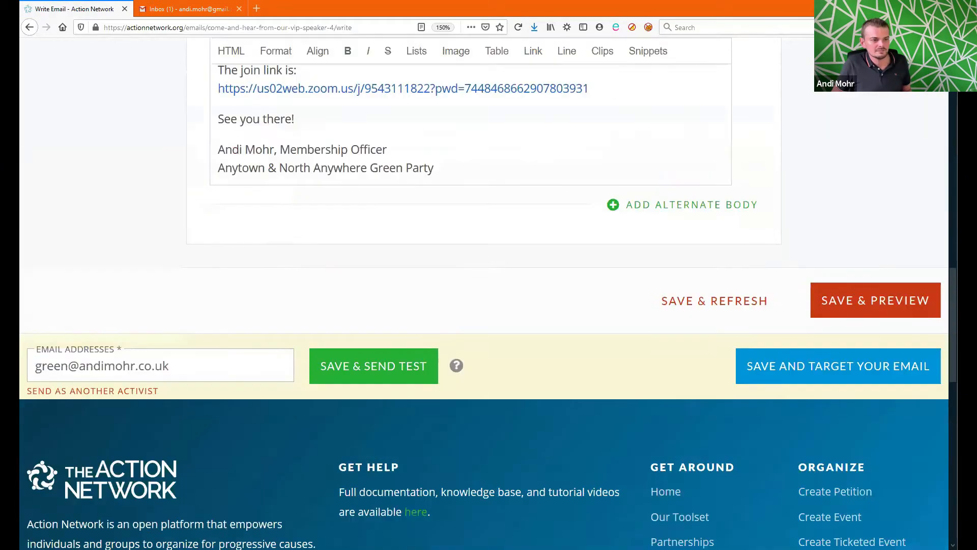
pyautogui.scroll(5, 538, 132)
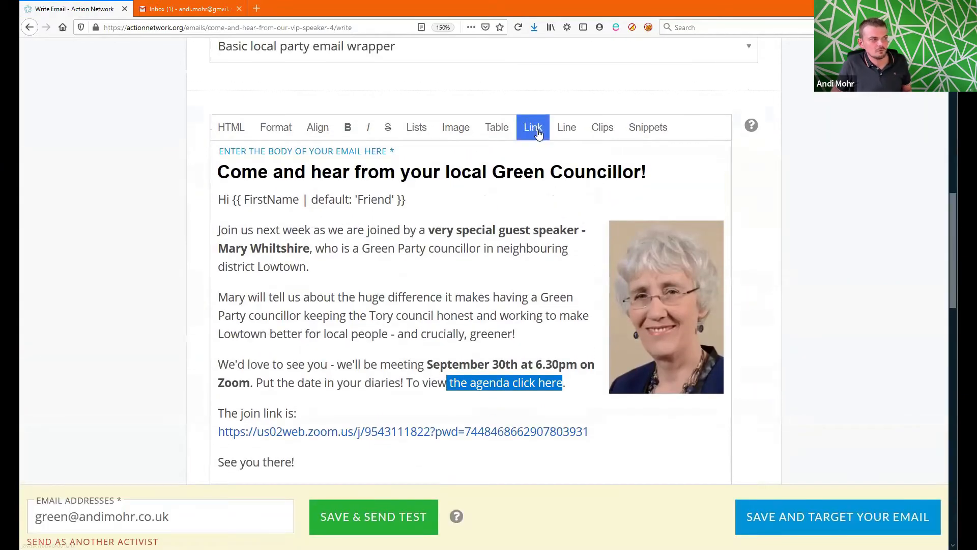
# Step: Link 'the agenda click here' to the pasted Agenda_example.docx URL and add a space before it
pyautogui.click(538, 133)
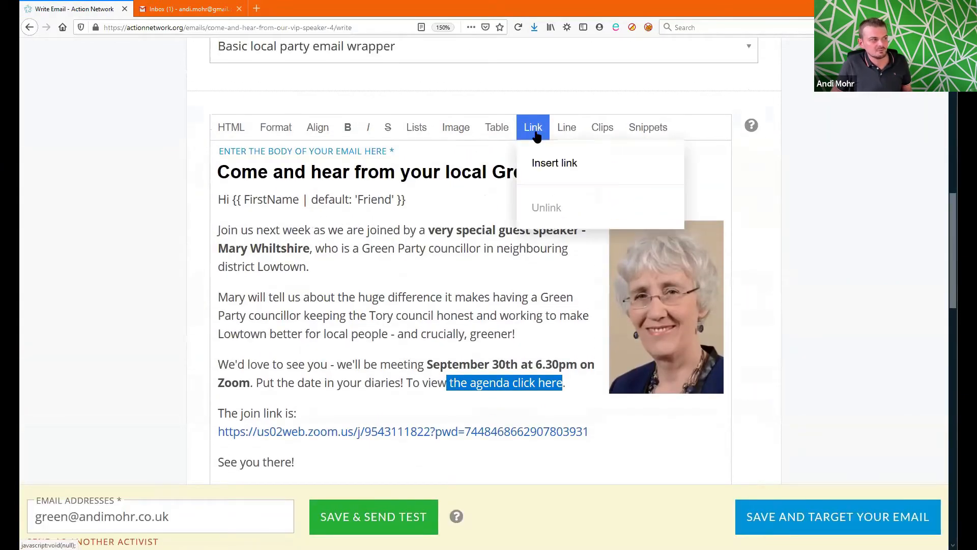
pyautogui.click(560, 166)
pyautogui.write('https://actionnetwork.org/user_files/user_files/000/047/344/original/Agenda_example.docx')
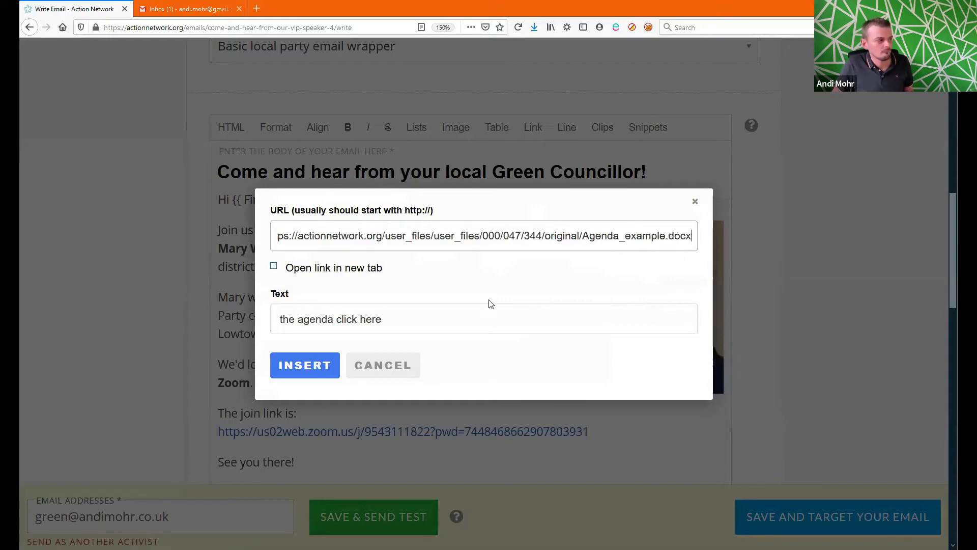
pyautogui.click(320, 369)
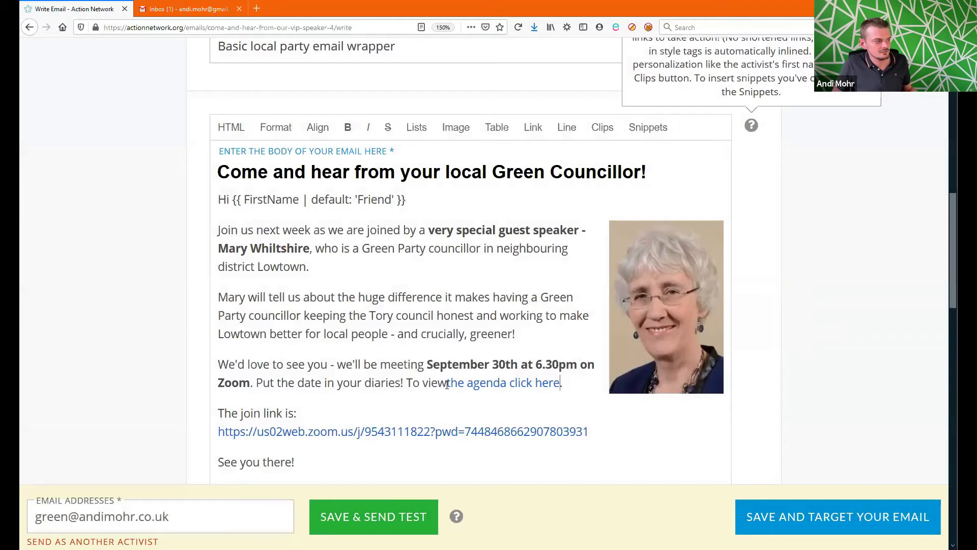
pyautogui.click(446, 384)
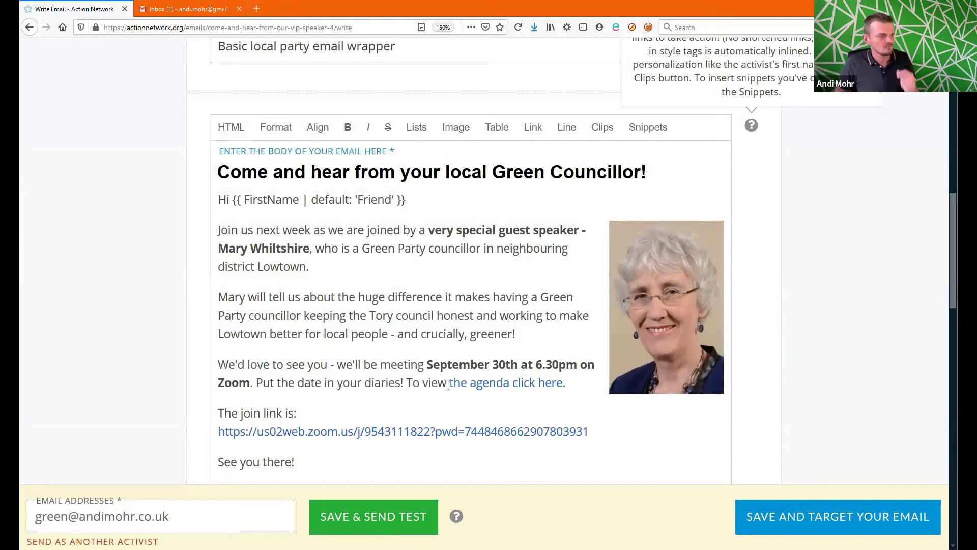
pyautogui.moveTo(955, 298); pyautogui.dragTo(951, 200)
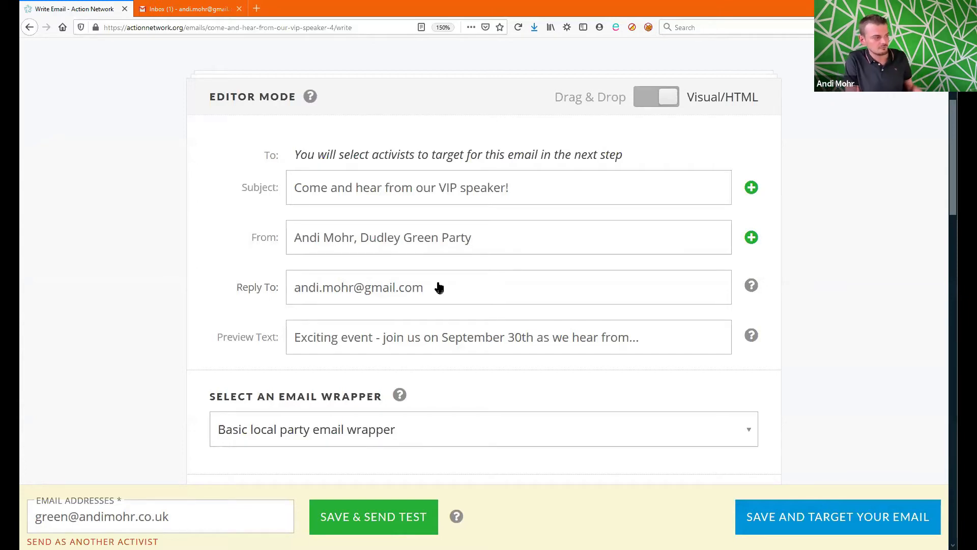
# Step: Replace the reply-to address's gmail.com domain with dudley.greenparty.org.uk
pyautogui.moveTo(364, 287); pyautogui.dragTo(455, 289)
pyautogui.write('dudley')
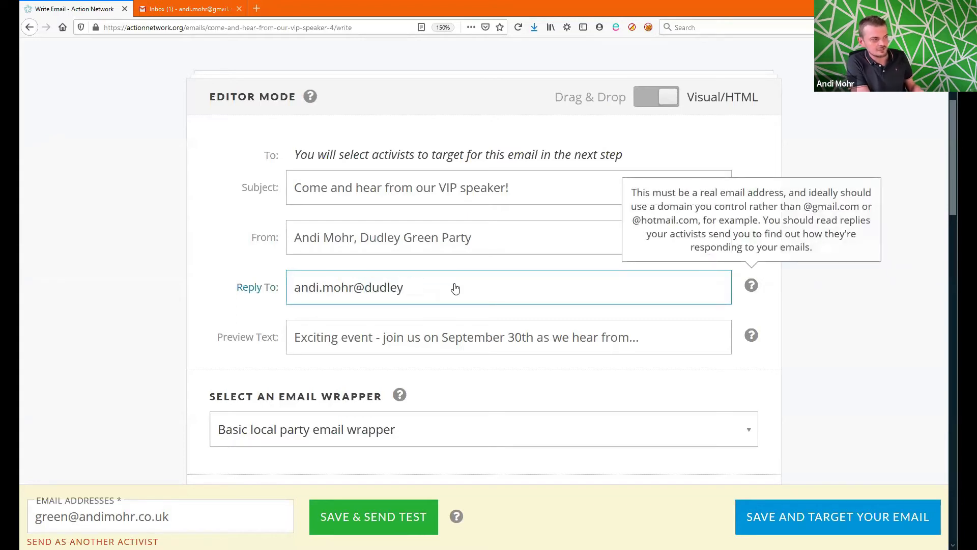
pyautogui.write('.gre')
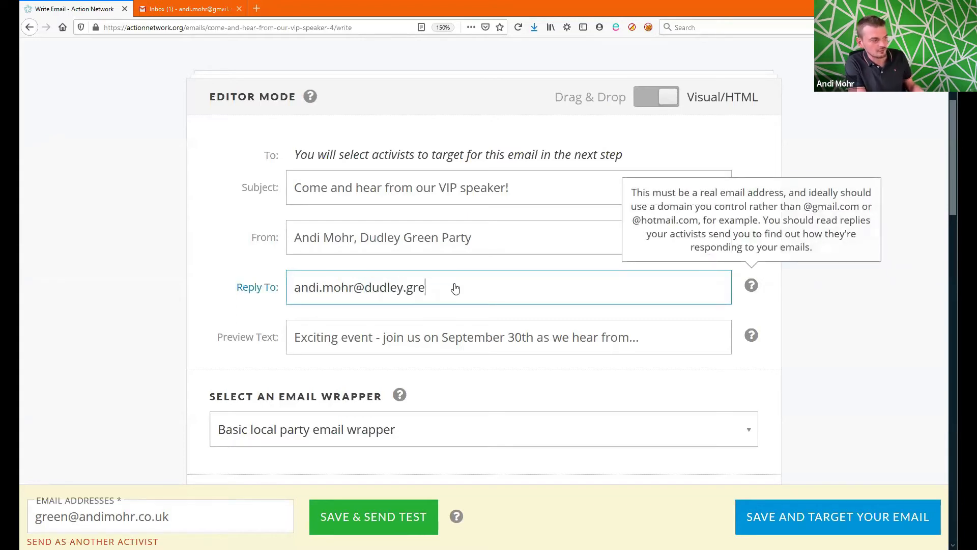
pyautogui.write('enparty.org.uk')
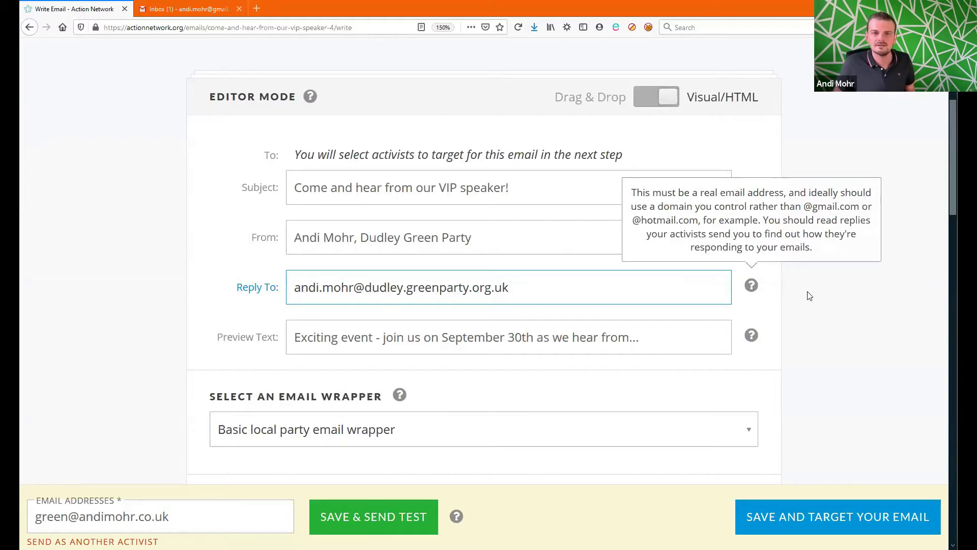
pyautogui.click(815, 308)
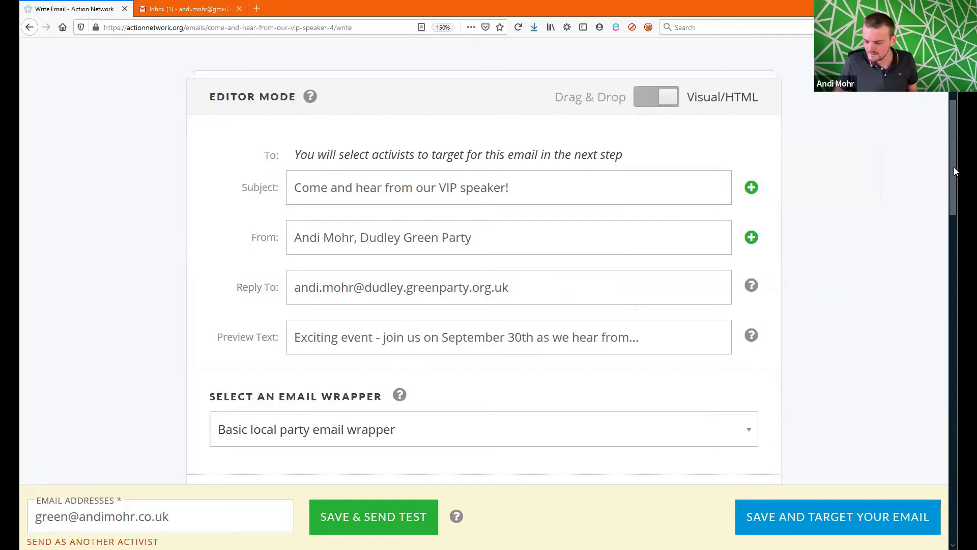
pyautogui.scroll(-1, 954, 170)
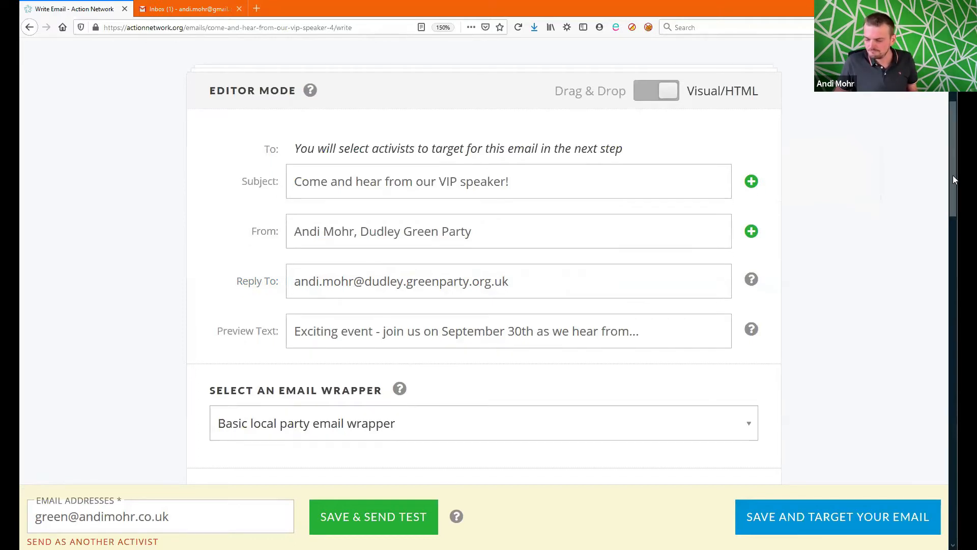
pyautogui.moveTo(954, 180); pyautogui.dragTo(956, 298)
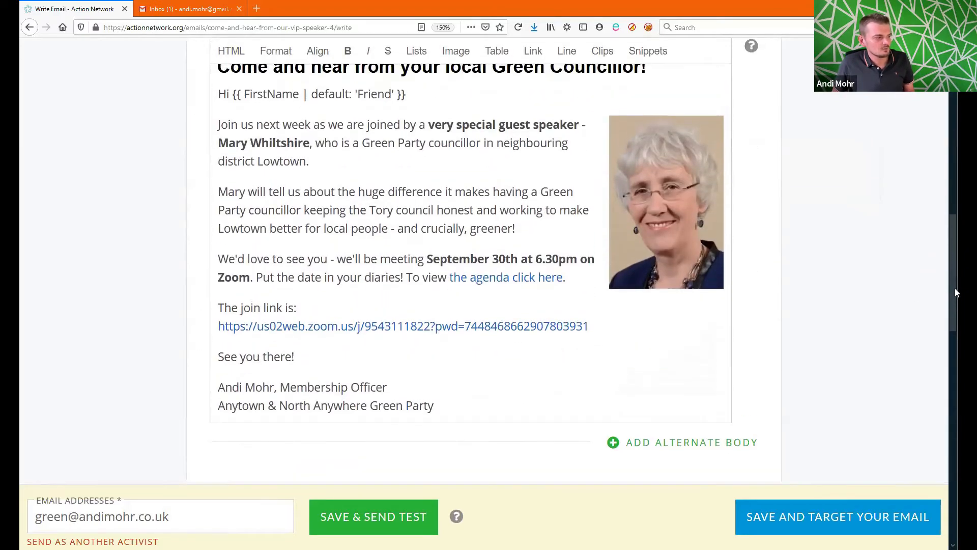
# Step: Delete the Zoom join link line and its URL from the email body
pyautogui.moveTo(609, 329); pyautogui.dragTo(201, 327)
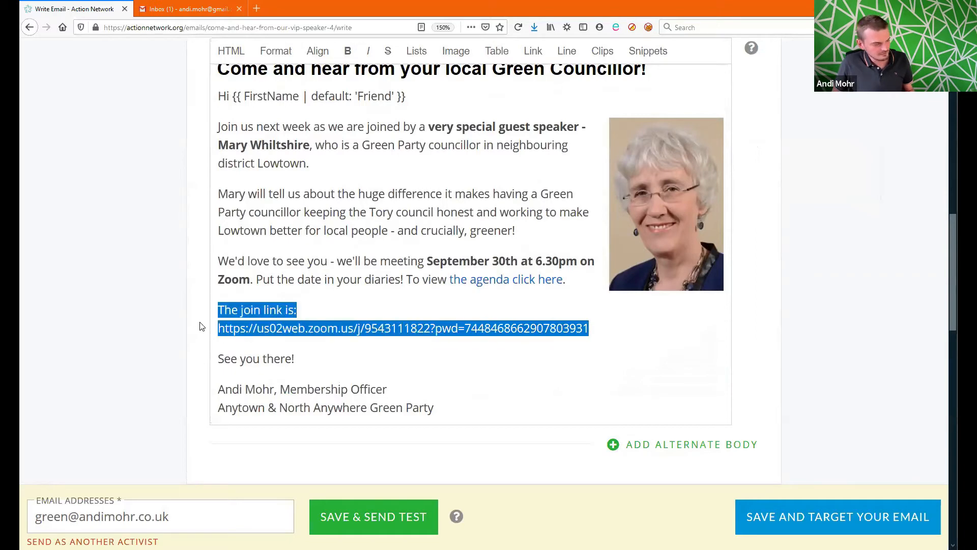
pyautogui.press('BackSpace')
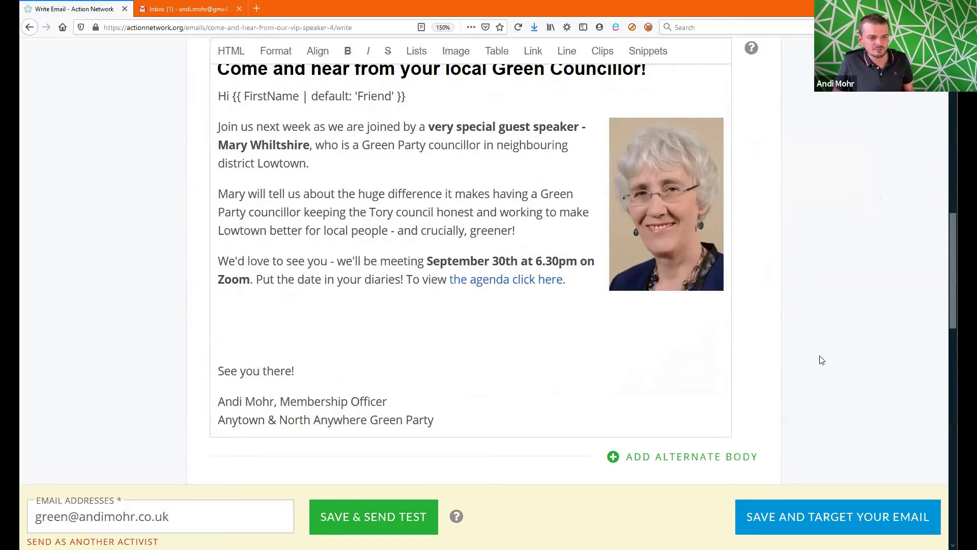
pyautogui.scroll(1, 952, 306)
pyautogui.scroll(-2, 952, 305)
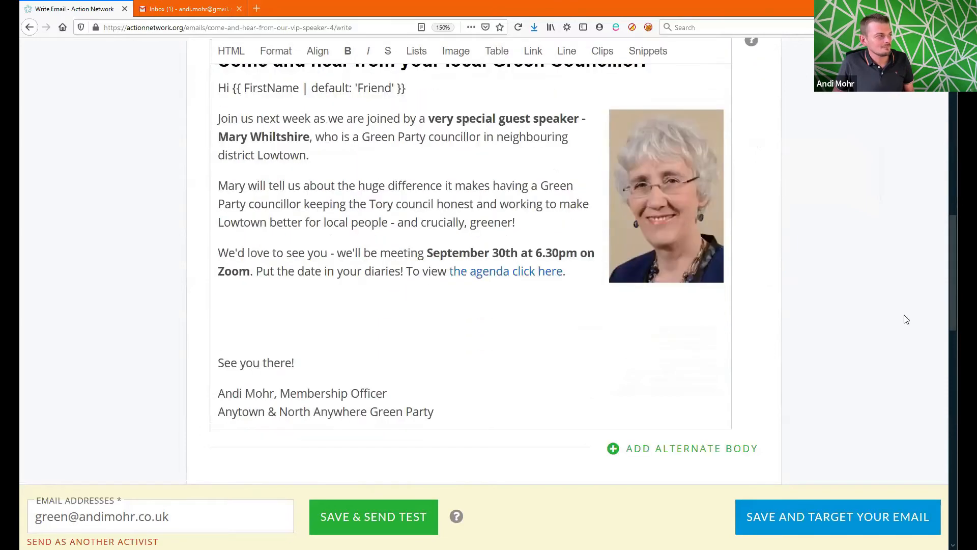
pyautogui.scroll(3, 955, 293)
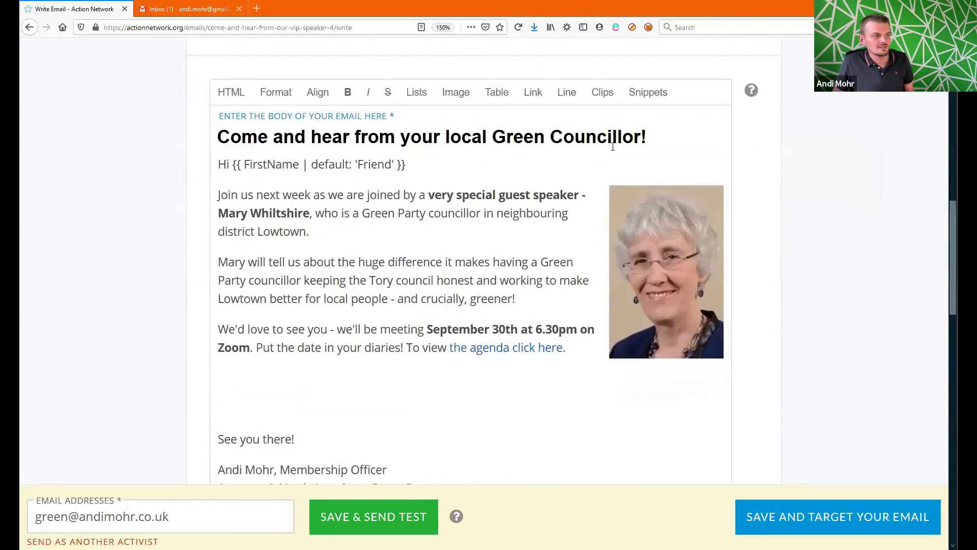
# Step: Insert the Green call to action button snippet and check its link details
pyautogui.click(657, 96)
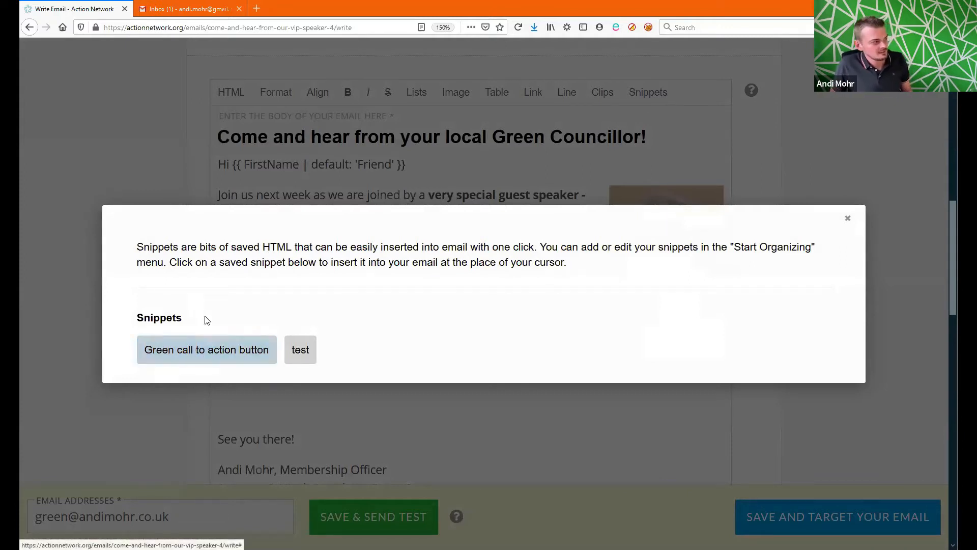
pyautogui.click(236, 350)
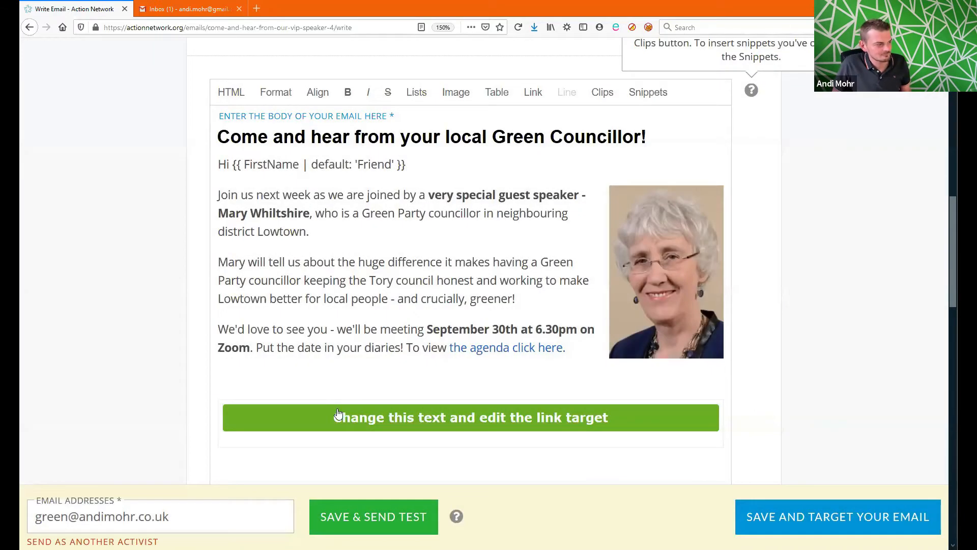
pyautogui.moveTo(950, 261); pyautogui.dragTo(953, 289)
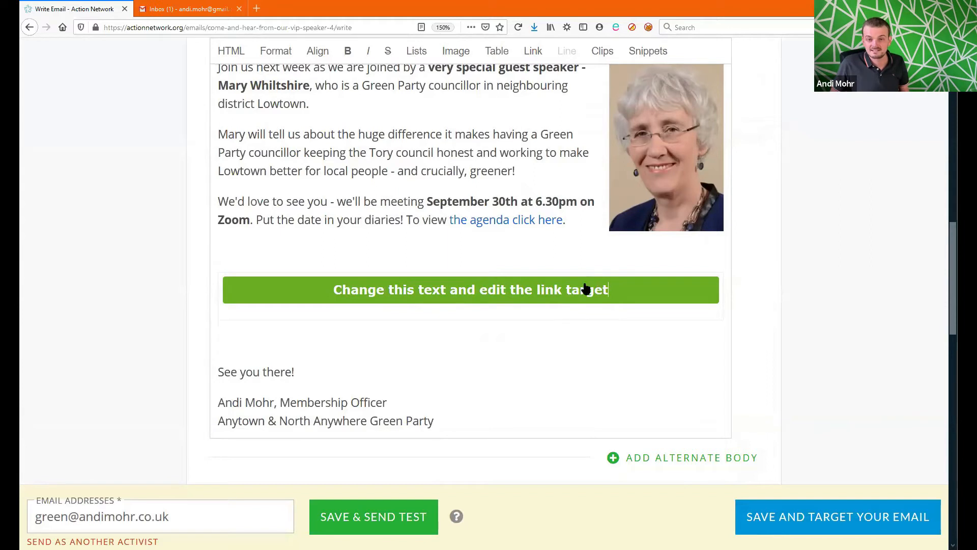
pyautogui.click(569, 297)
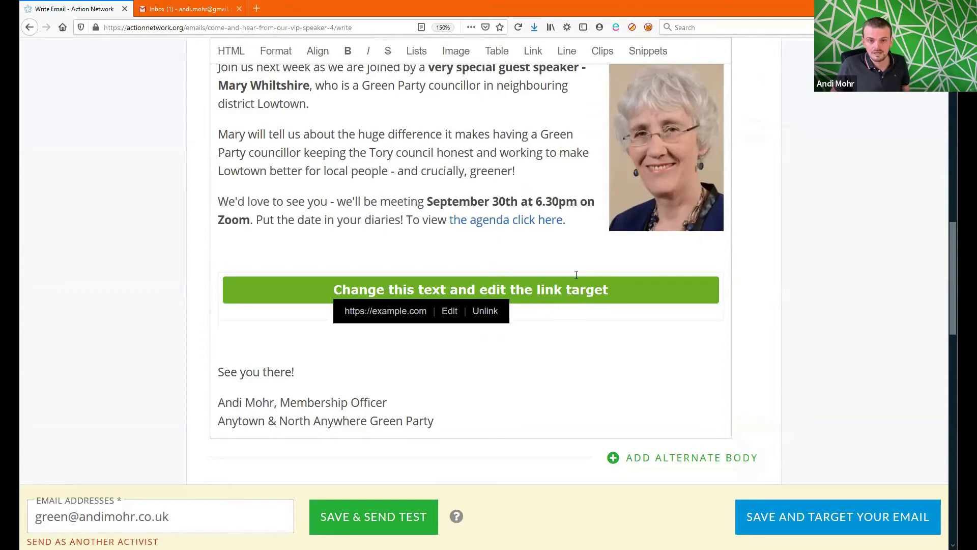
pyautogui.click(449, 311)
pyautogui.tripleClick(270, 237)
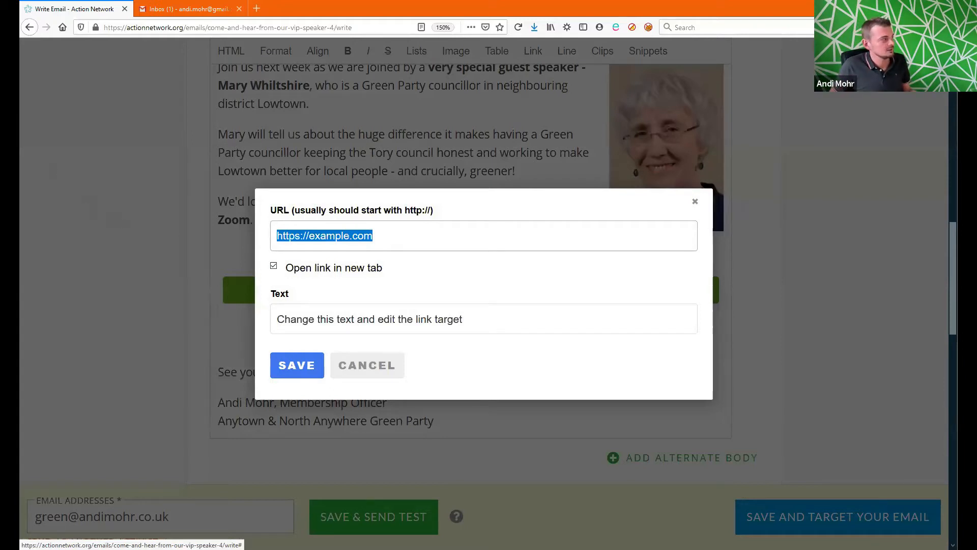
pyautogui.hotkey('alt', 'Tab')
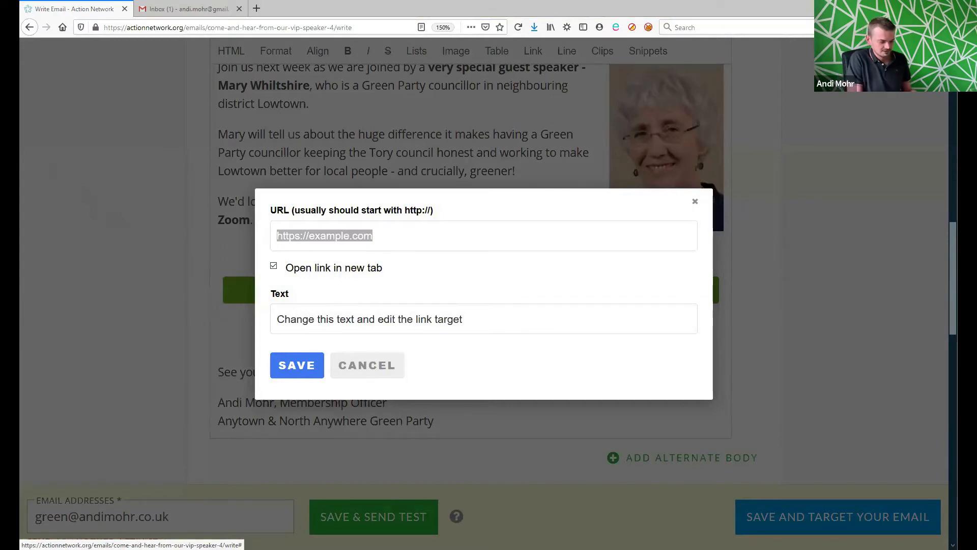
pyautogui.hotkey('alt', 'Tab')
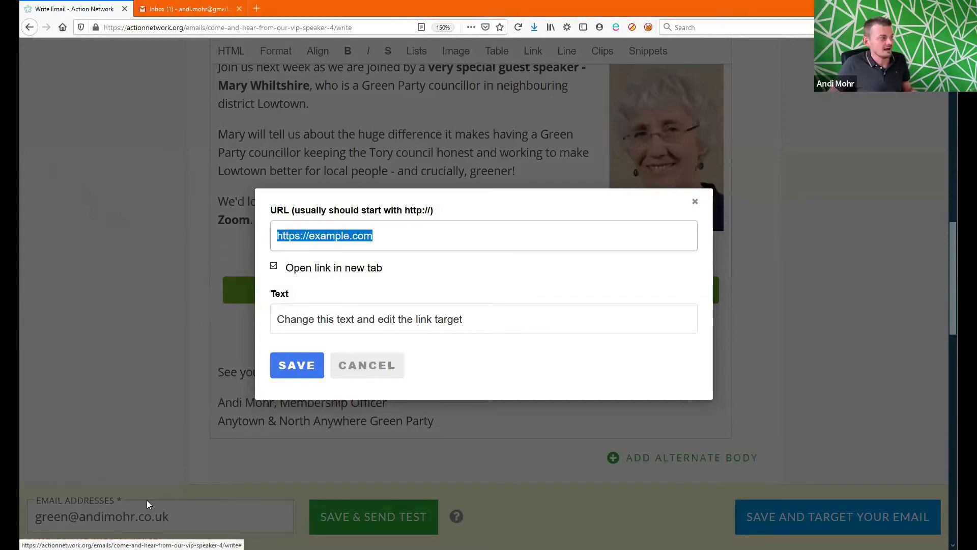
pyautogui.write('https://actionnetwork.org/events/action-network-programme-session-3-emails-emails-emails/')
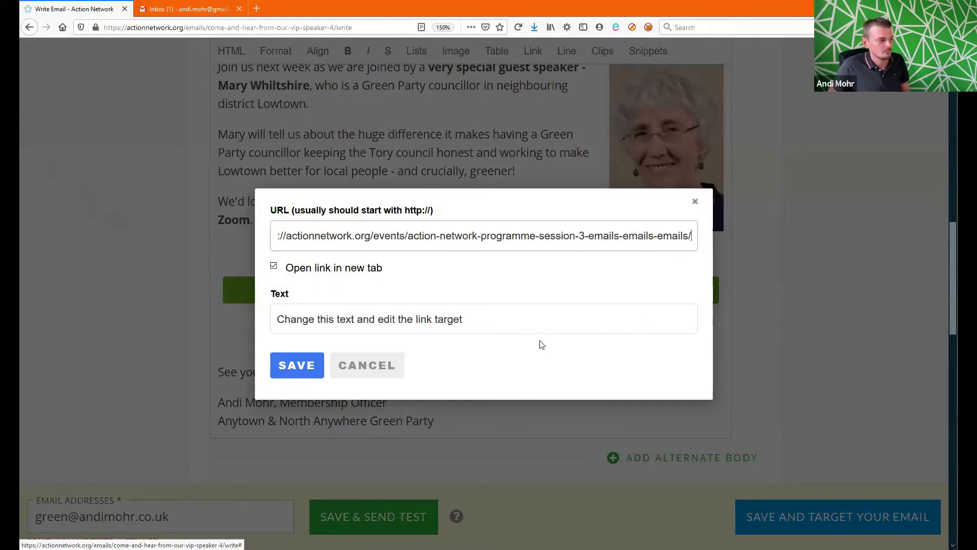
pyautogui.moveTo(535, 326); pyautogui.dragTo(230, 320)
pyautogui.write('RSVP')
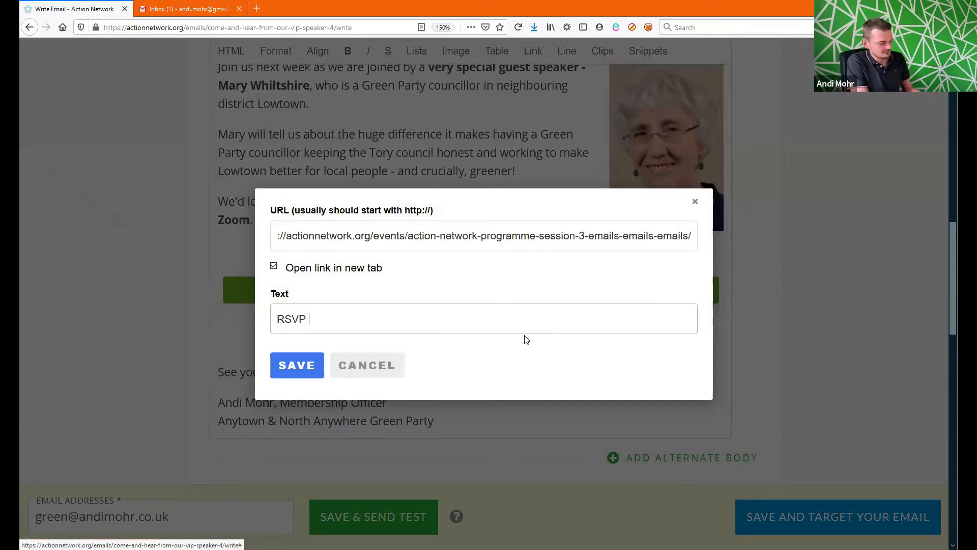
pyautogui.write(' here ')
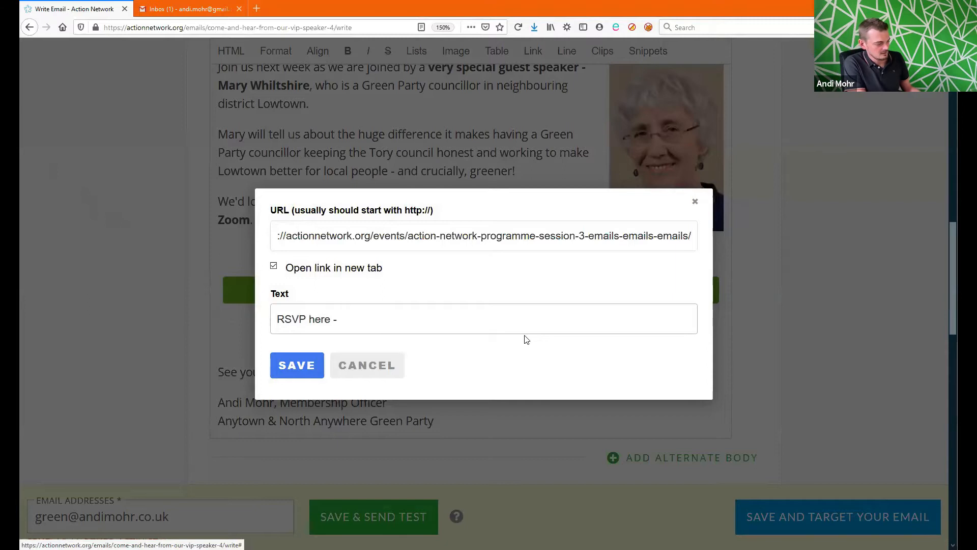
pyautogui.write('- free t')
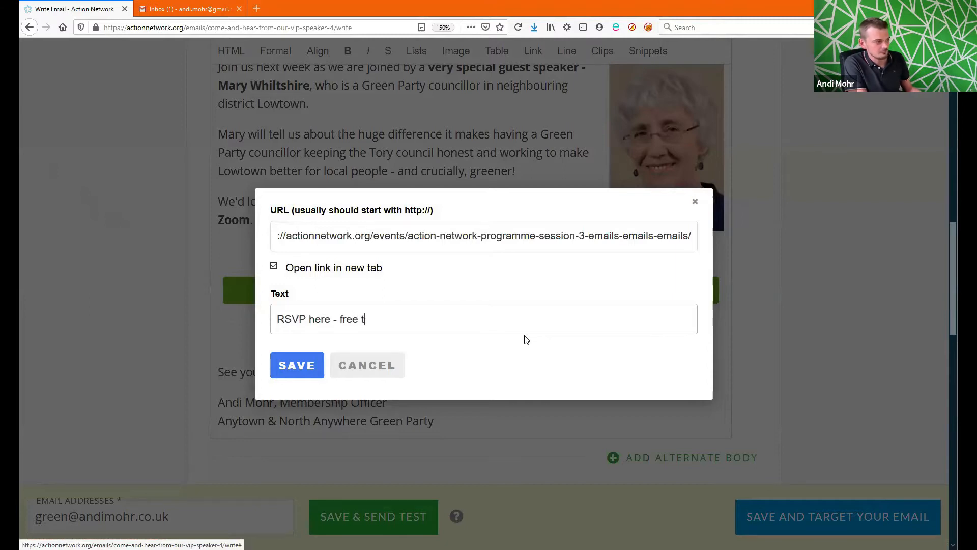
pyautogui.write('o book')
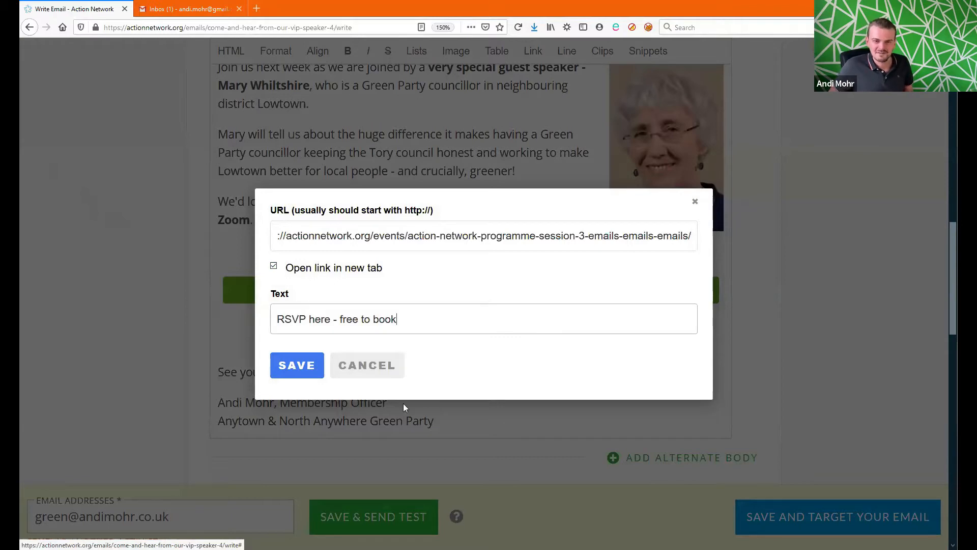
pyautogui.click(316, 377)
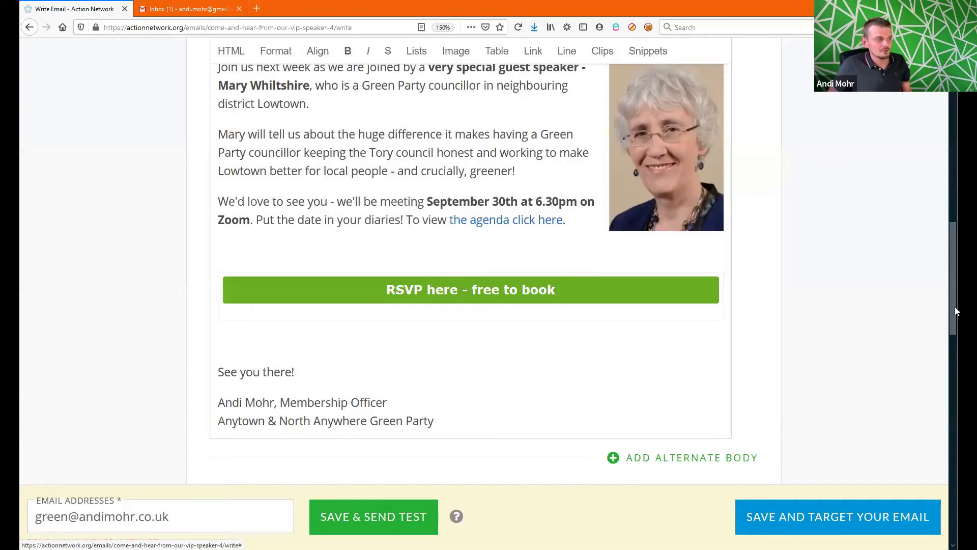
pyautogui.scroll(-2, 955, 311)
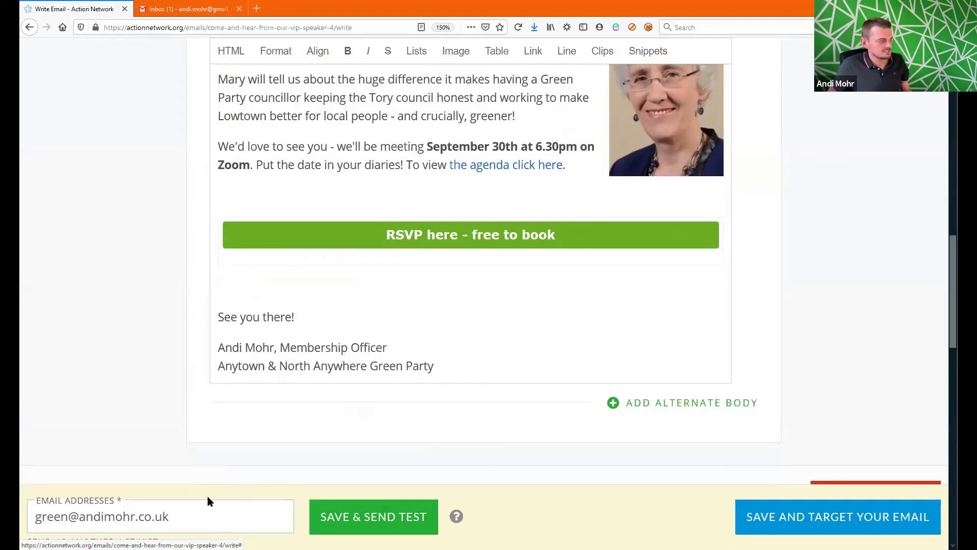
# Step: Send a test copy of the email to the personal Gmail address, then view the Gmail inbox
pyautogui.tripleClick(163, 518)
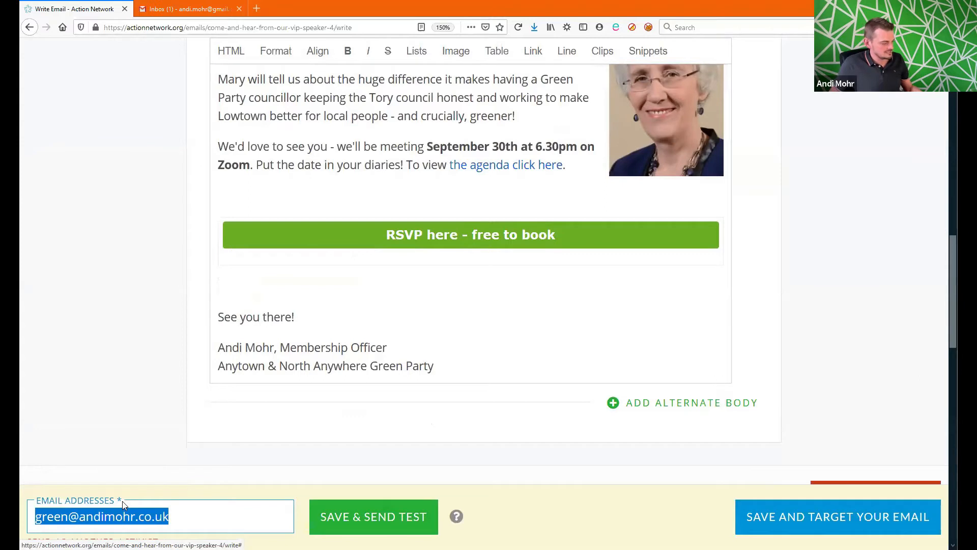
pyautogui.write('a')
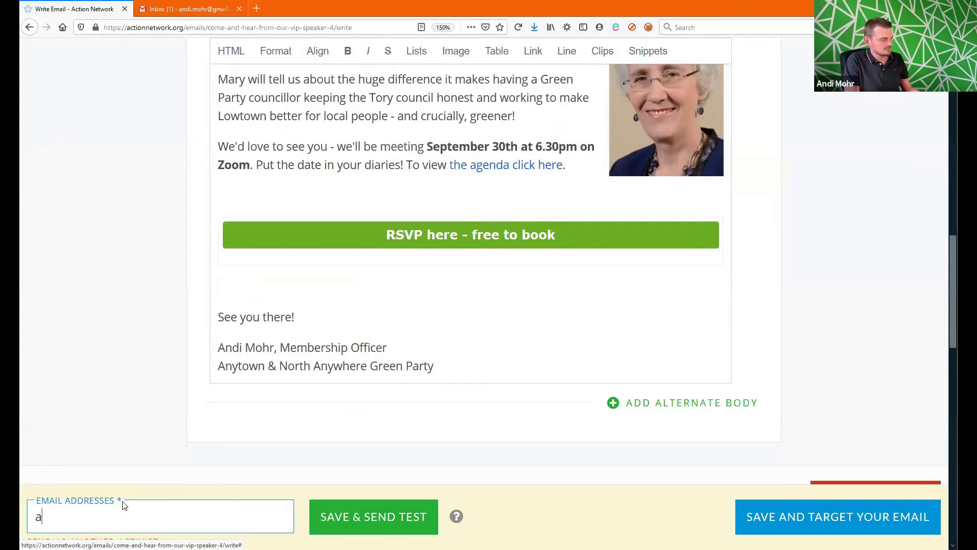
pyautogui.write('n')
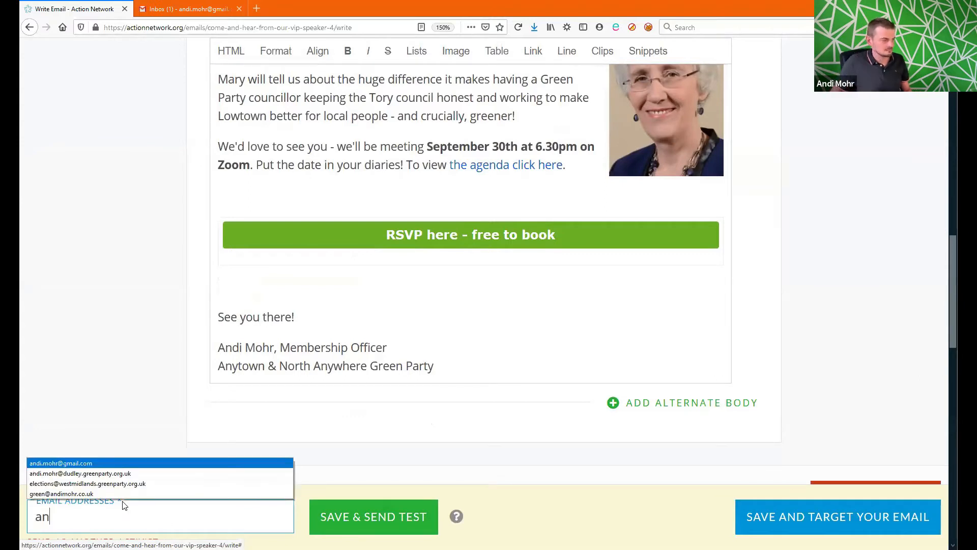
pyautogui.click(192, 463)
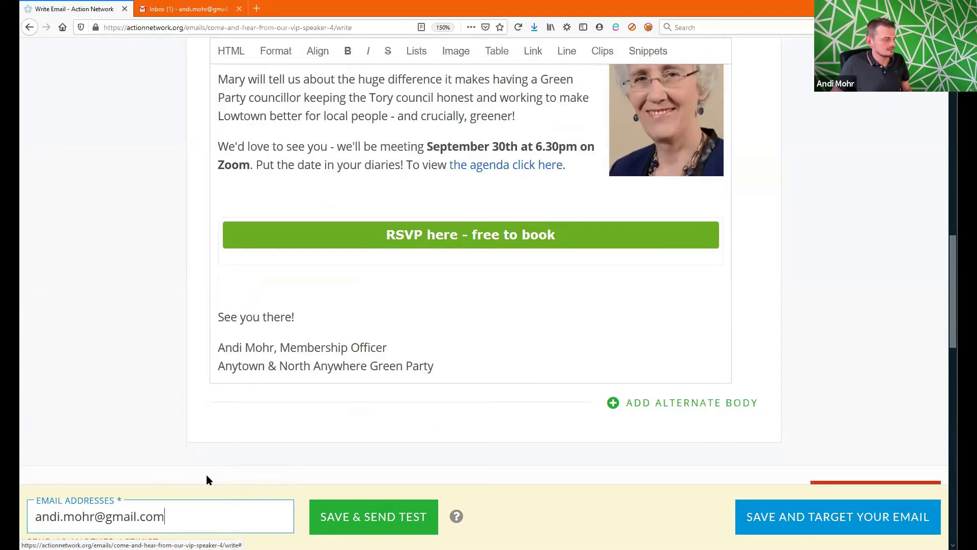
pyautogui.click(341, 525)
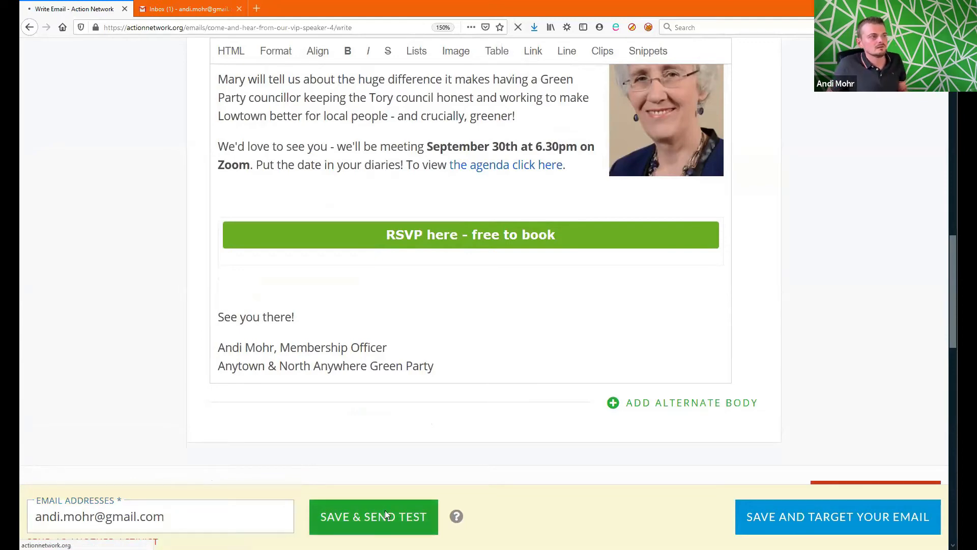
pyautogui.click(207, 6)
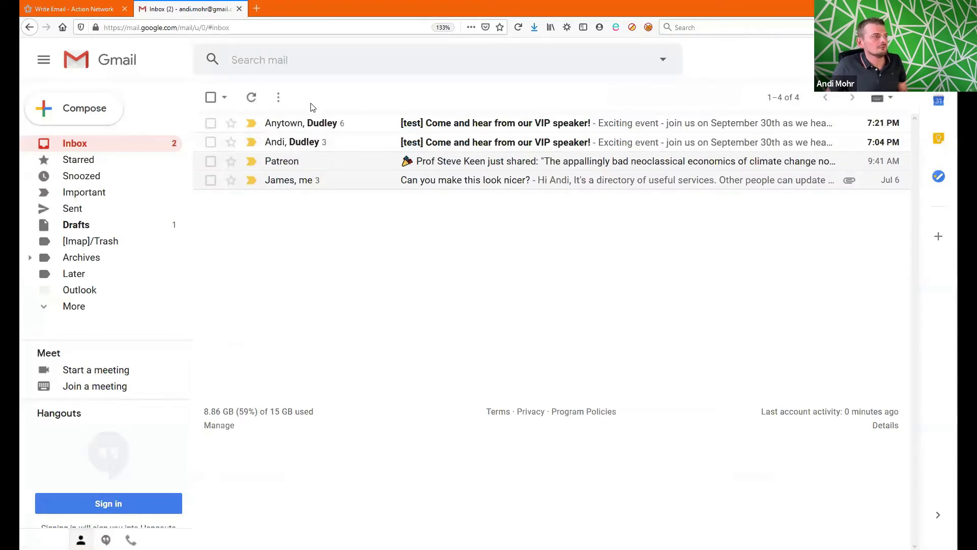
# Step: Read through the [test] email in Gmail, then return to the Write Email editor
pyautogui.click(346, 127)
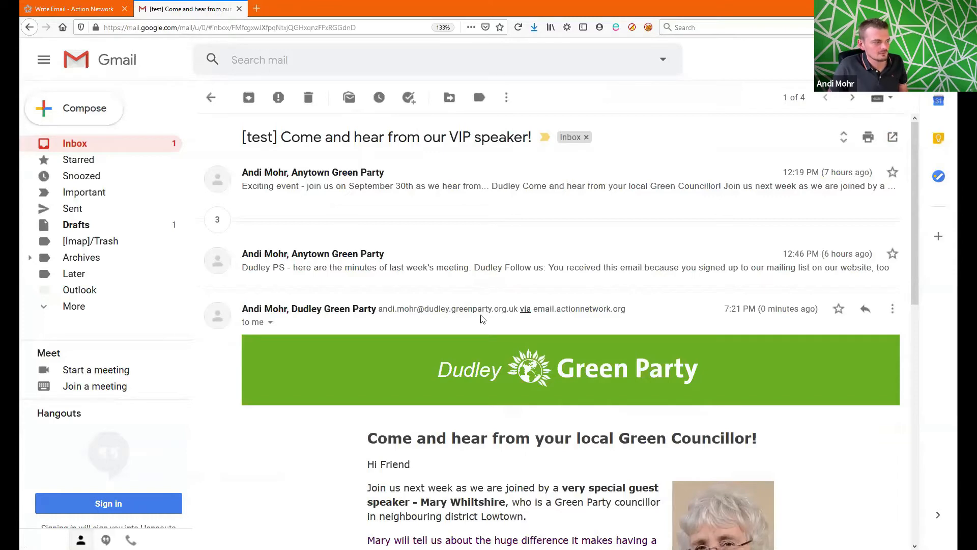
pyautogui.scroll(-5, 480, 321)
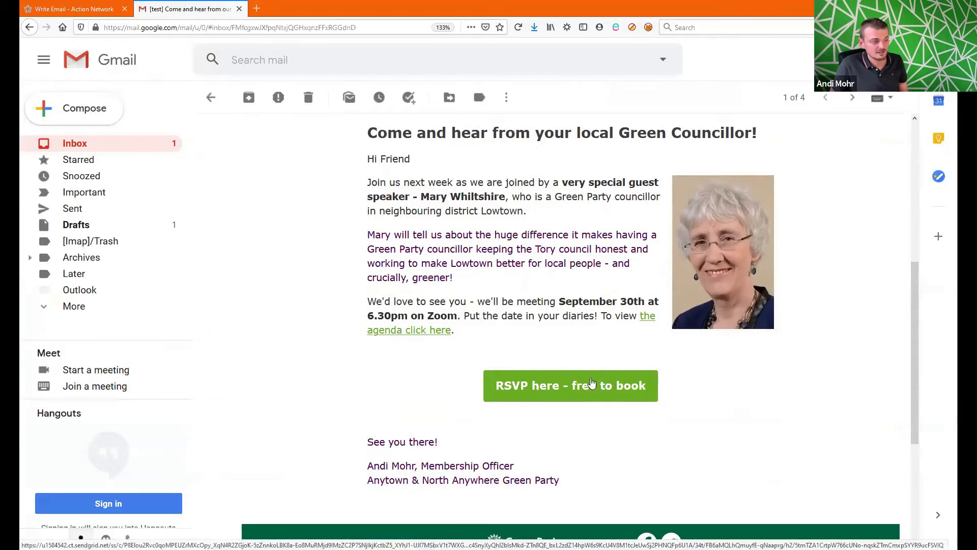
pyautogui.scroll(-4, 596, 387)
pyautogui.scroll(4, 596, 318)
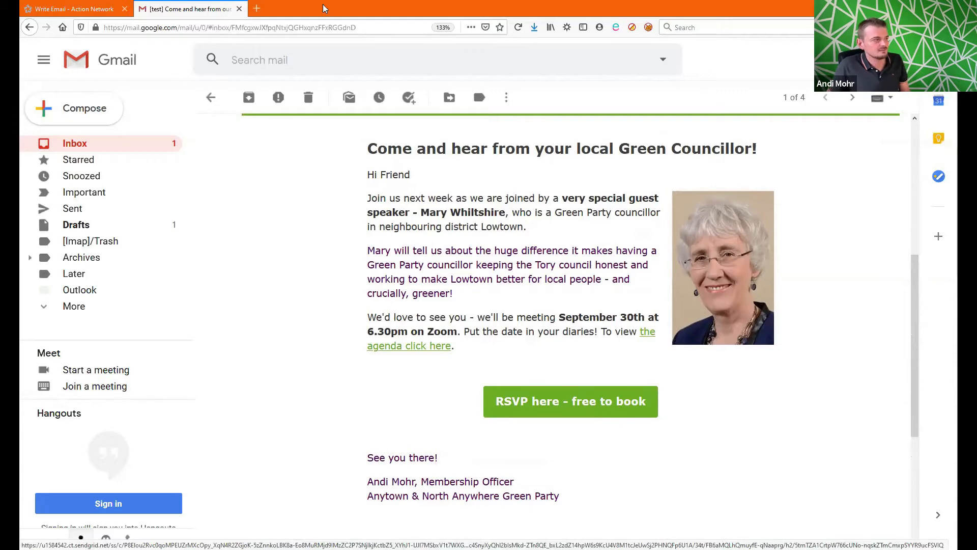
pyautogui.click(110, 7)
pyautogui.scroll(-10, 790, 346)
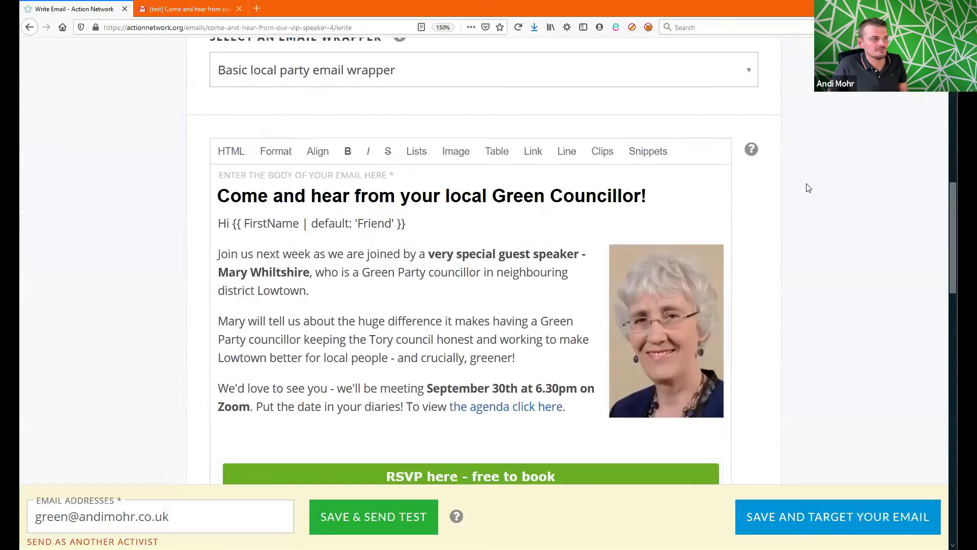
pyautogui.click(649, 153)
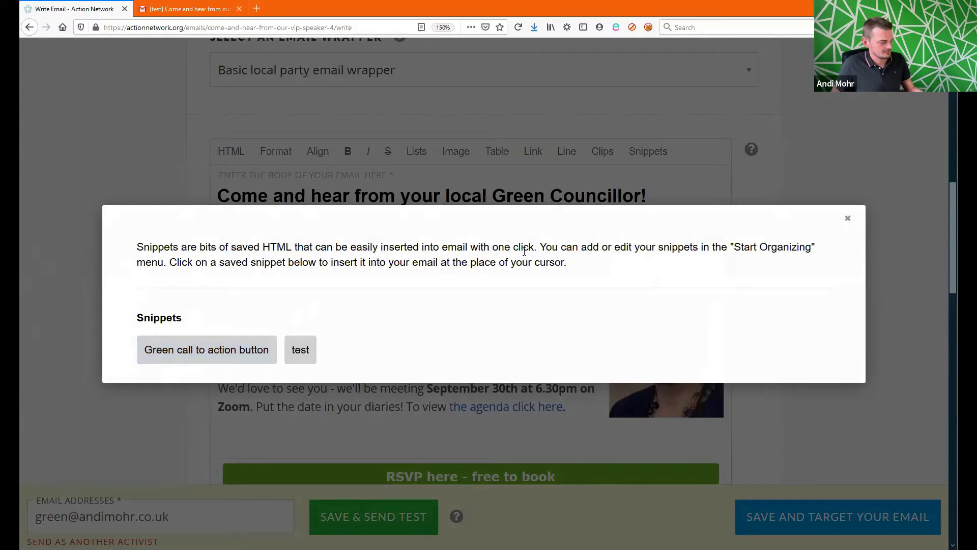
pyautogui.press('Escape')
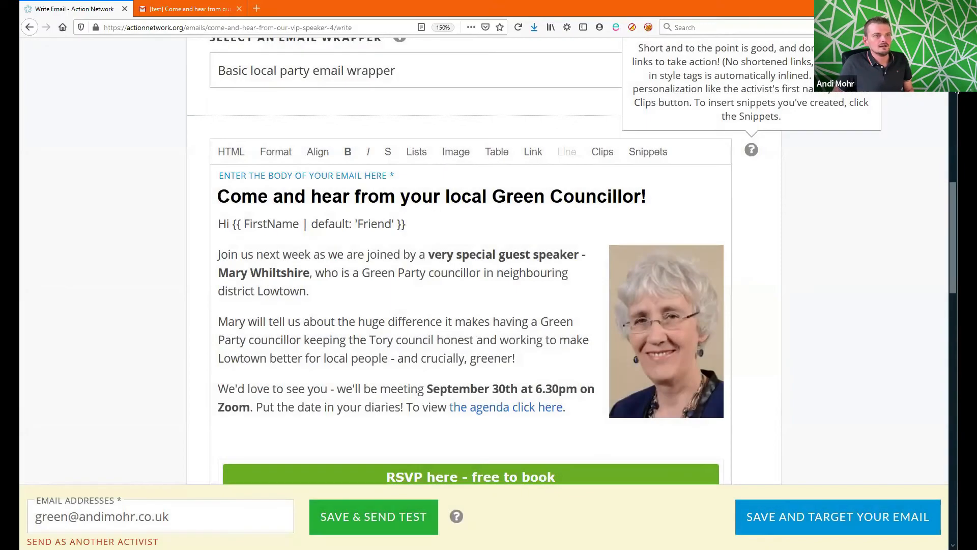
pyautogui.moveTo(953, 189); pyautogui.dragTo(957, 97)
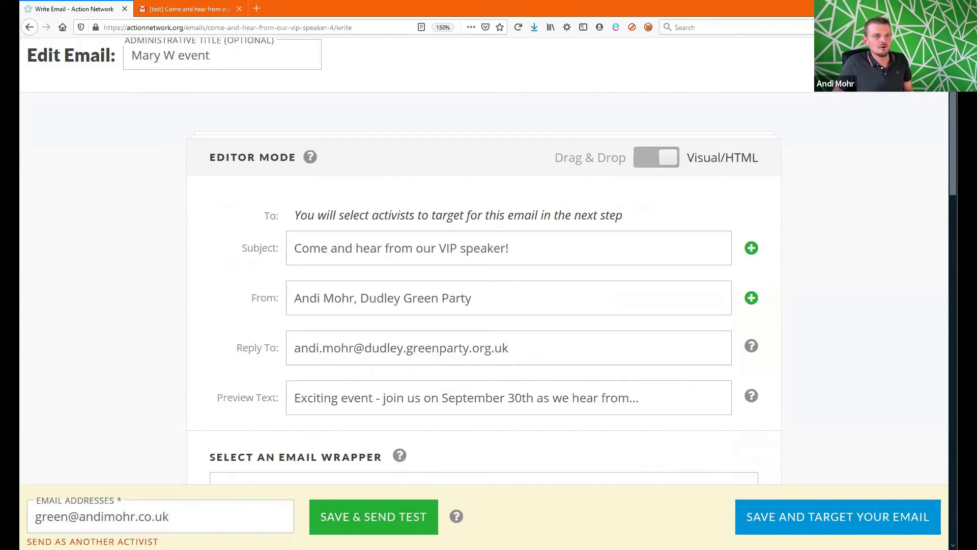
pyautogui.scroll(3, 951, 116)
pyautogui.scroll(-10, 951, 116)
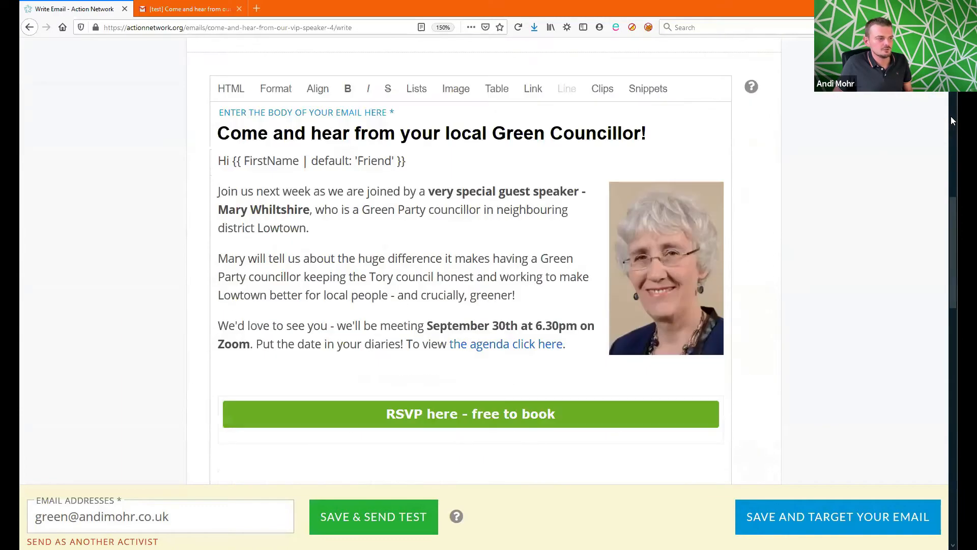
pyautogui.scroll(-2, 950, 116)
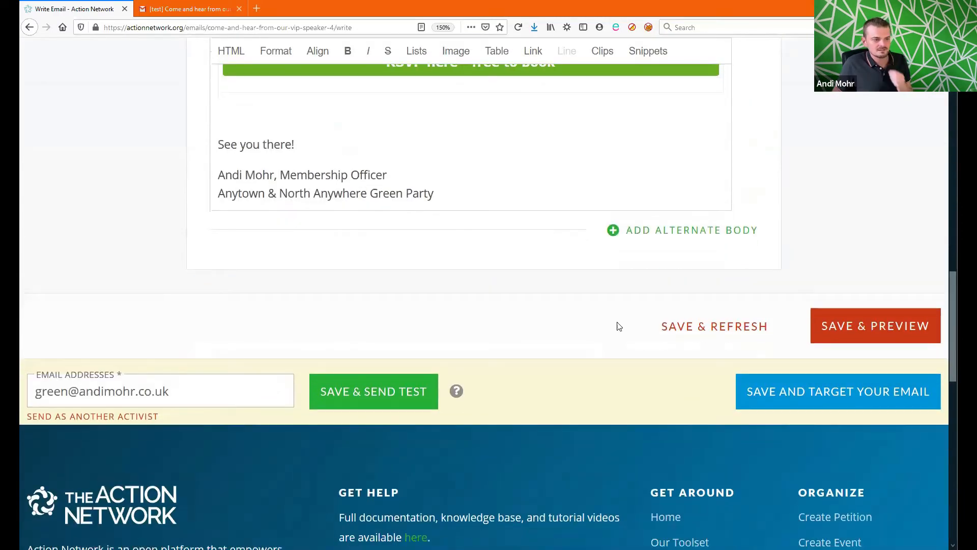
# Step: Save the email and proceed to its targeting page
pyautogui.click(787, 402)
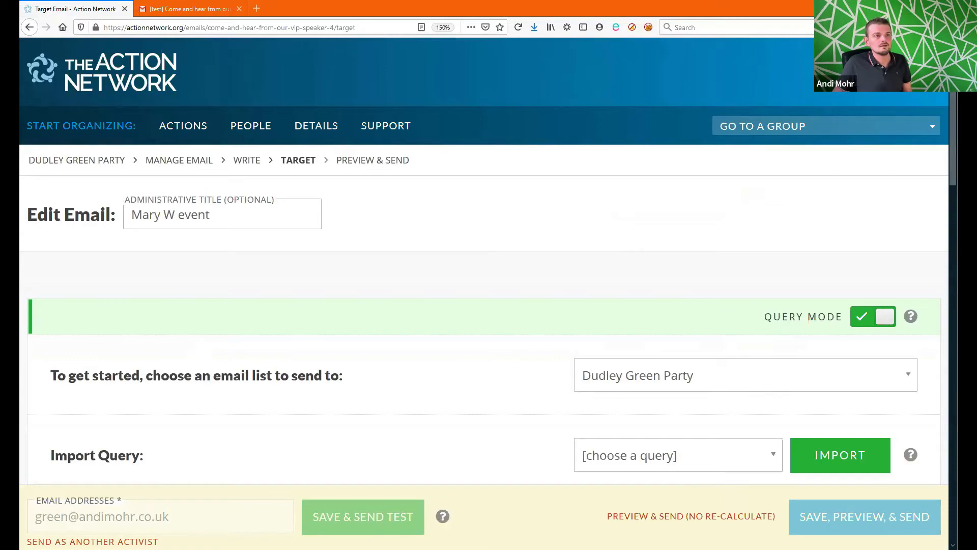
pyautogui.scroll(-7, 955, 98)
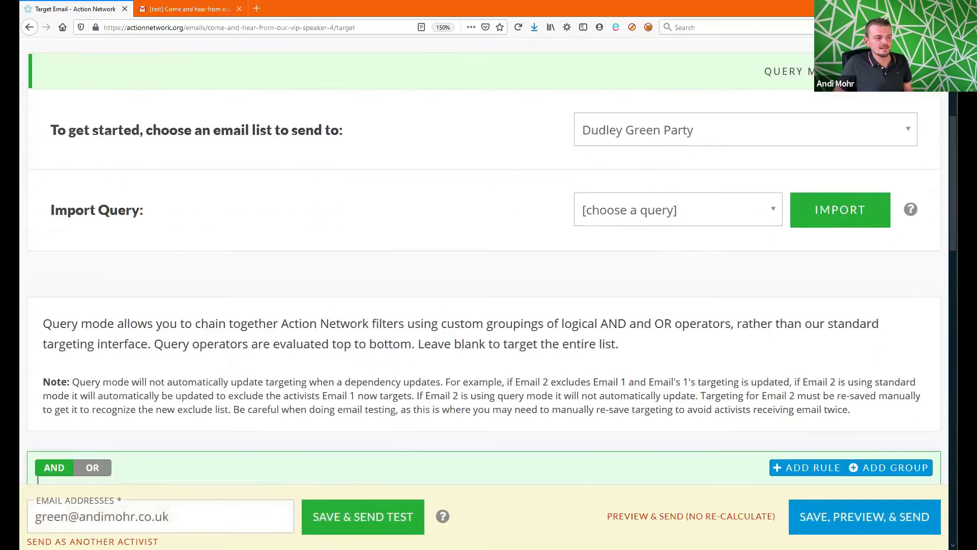
pyautogui.scroll(-2, 489, 259)
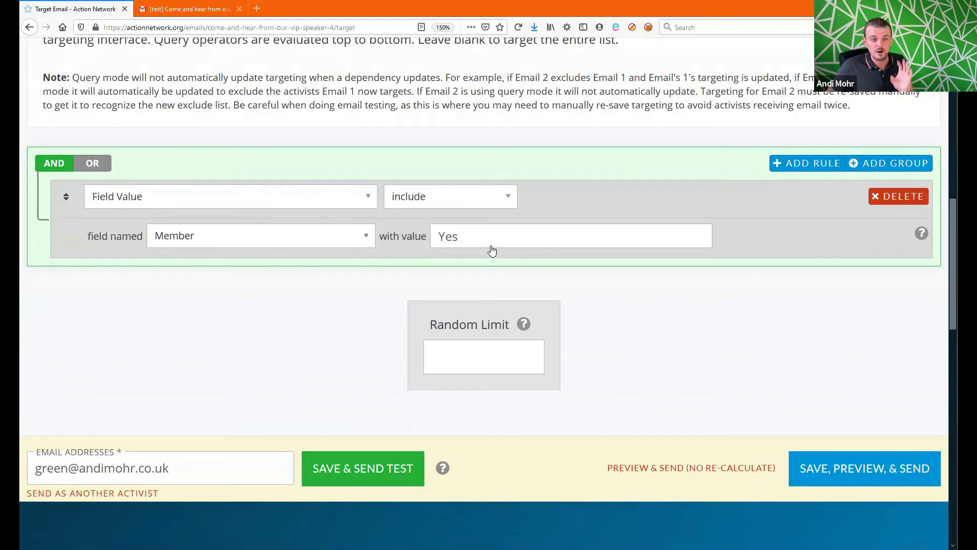
# Step: Switch the Member rule to exclude Yes and add a second, blank rule
pyautogui.click(493, 201)
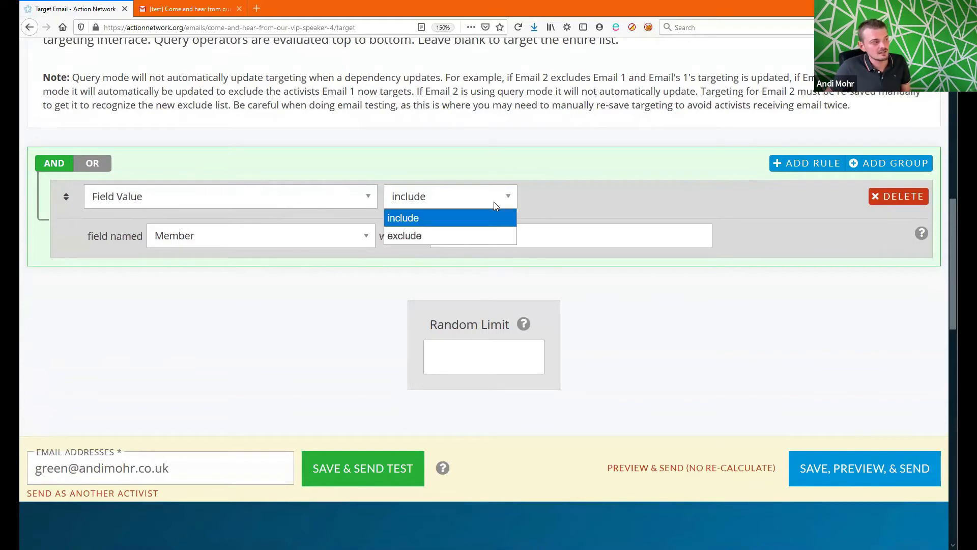
pyautogui.click(479, 235)
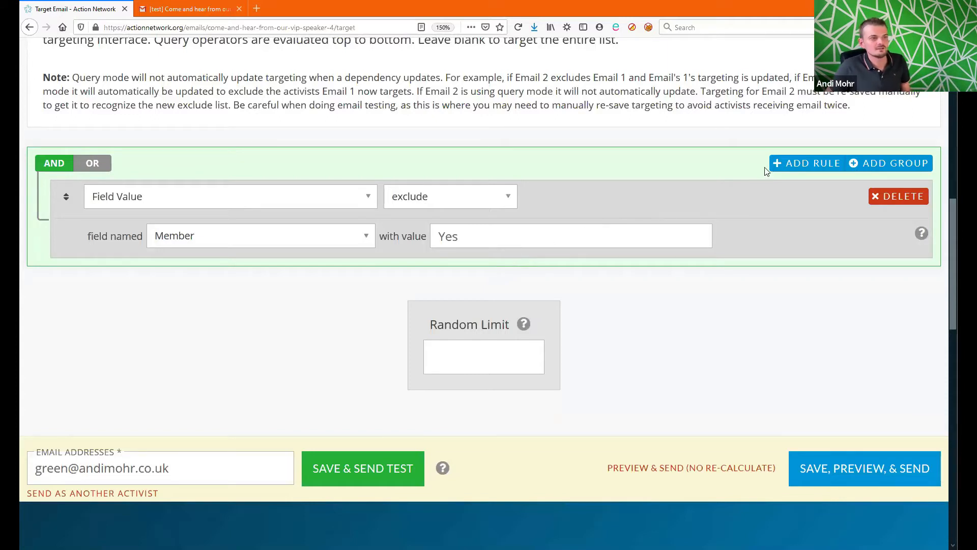
pyautogui.click(791, 170)
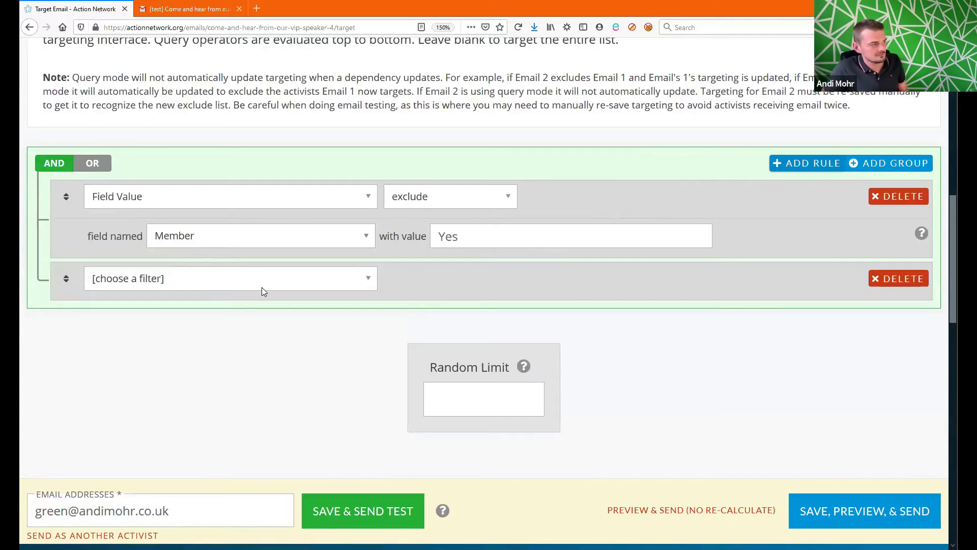
# Step: Add a second Field Value rule matching field Member with value No
pyautogui.click(275, 288)
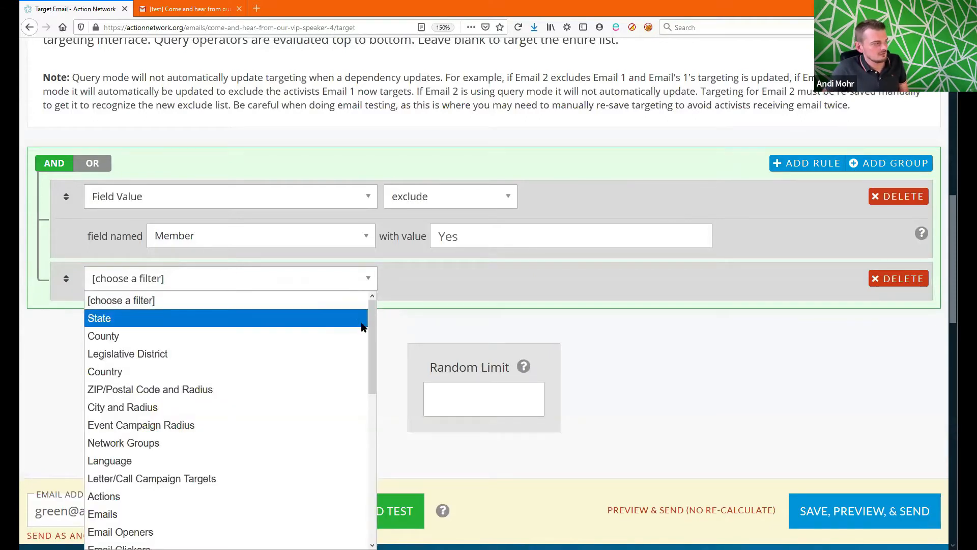
pyautogui.moveTo(373, 323); pyautogui.dragTo(374, 472)
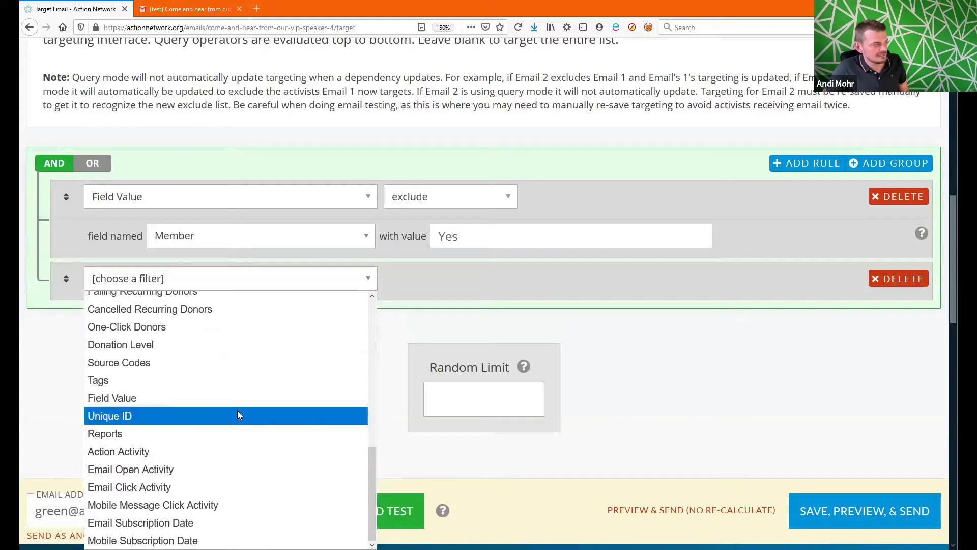
pyautogui.click(237, 400)
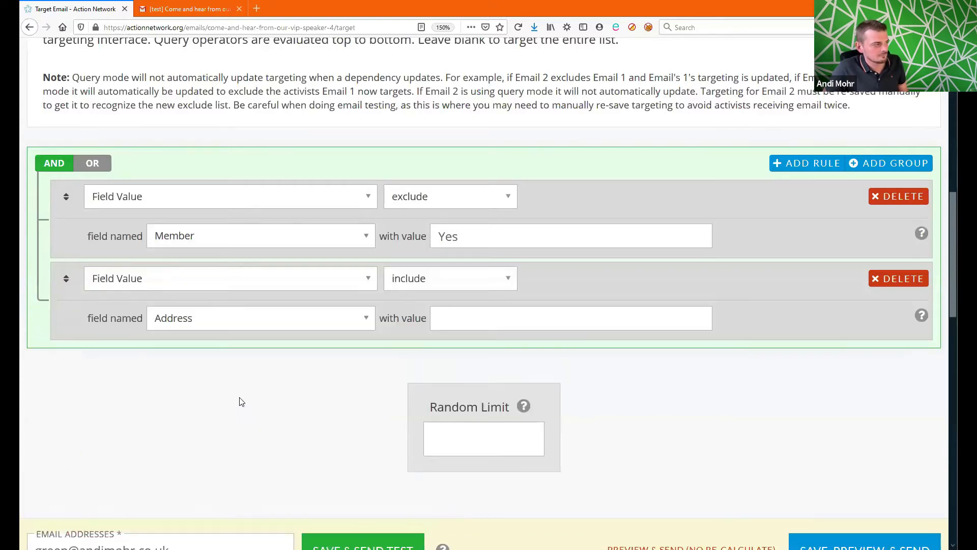
pyautogui.click(243, 322)
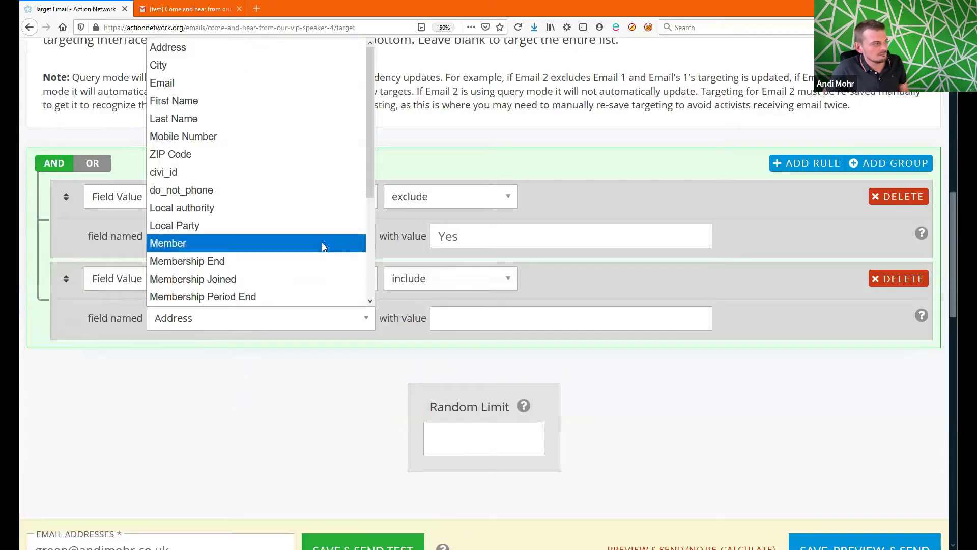
pyautogui.click(303, 248)
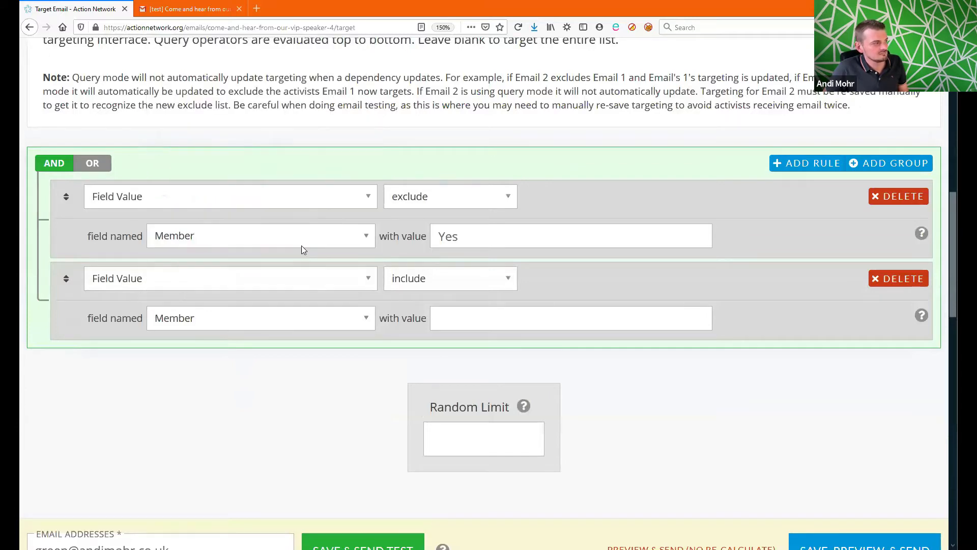
pyautogui.click(478, 320)
pyautogui.write('No')
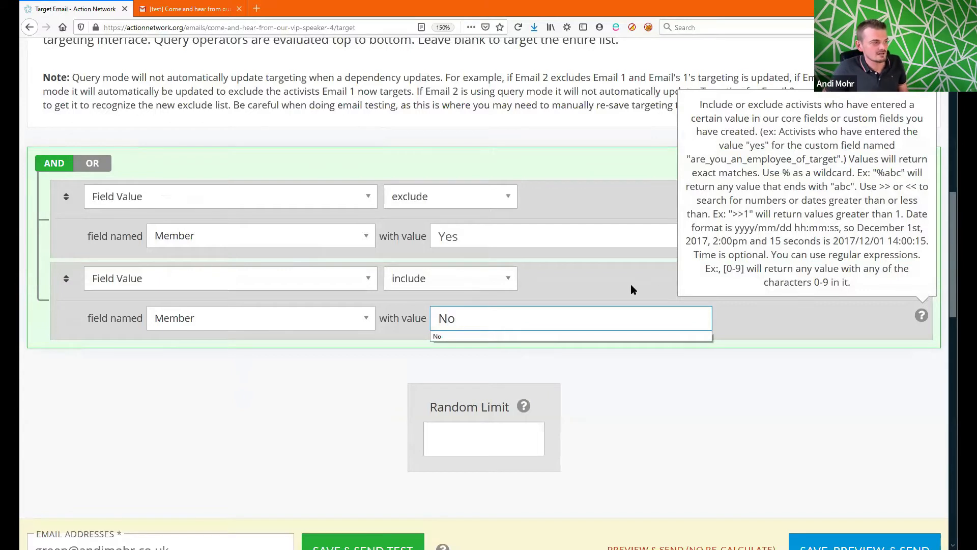
pyautogui.click(638, 280)
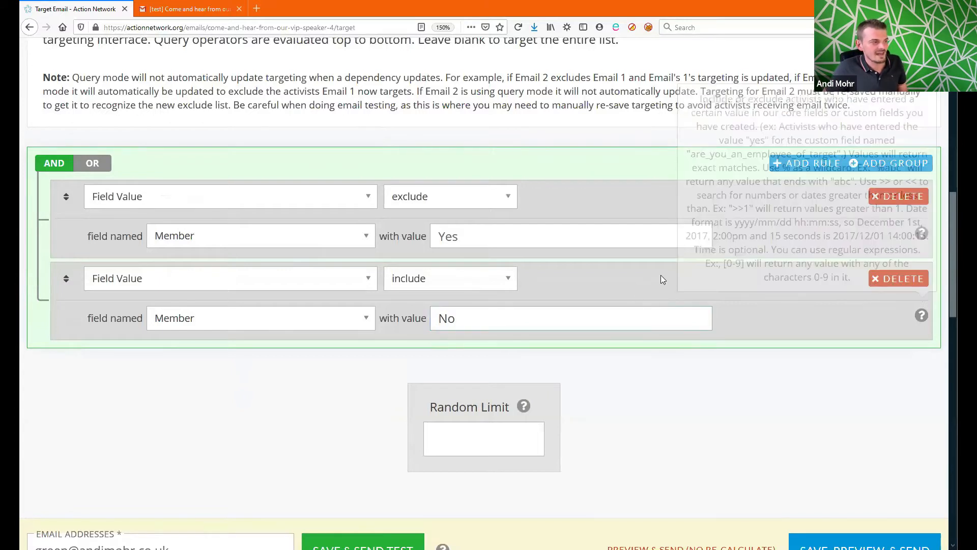
# Step: Switch the second Member rule from include to exclude
pyautogui.click(497, 278)
pyautogui.click(477, 316)
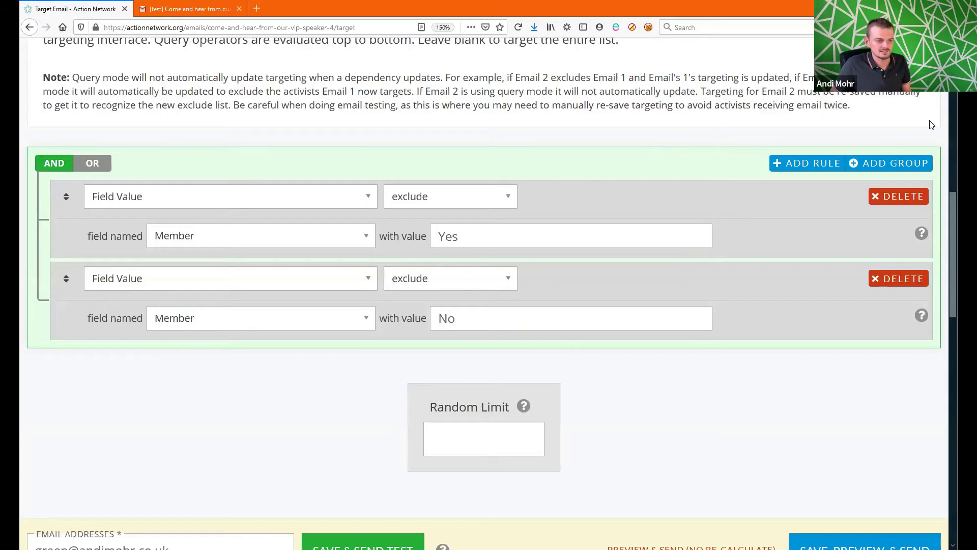
pyautogui.moveTo(953, 232); pyautogui.dragTo(956, 256)
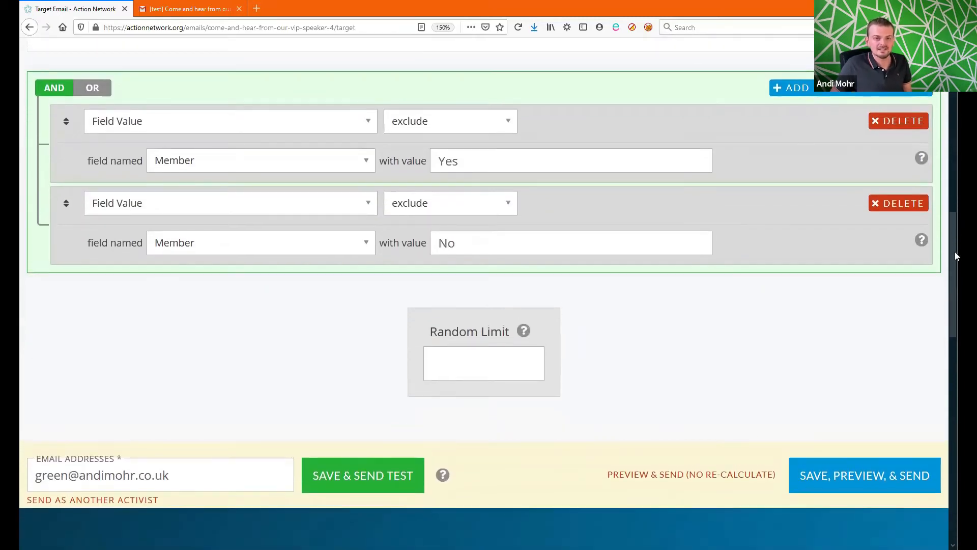
pyautogui.scroll(-1, 955, 257)
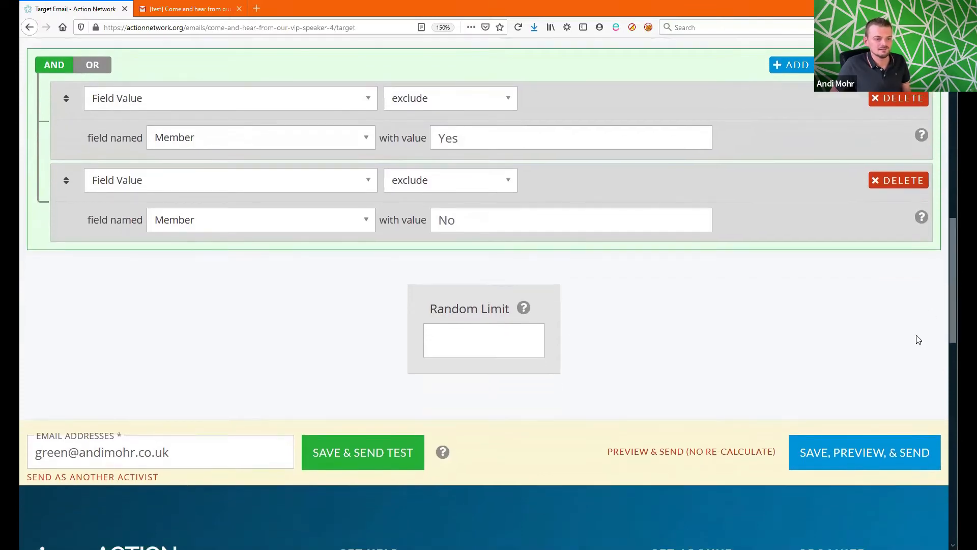
# Step: Save the targeting and review the Preview & Send page showing 139 targeted activists
pyautogui.click(915, 453)
pyautogui.scroll(-5, 914, 451)
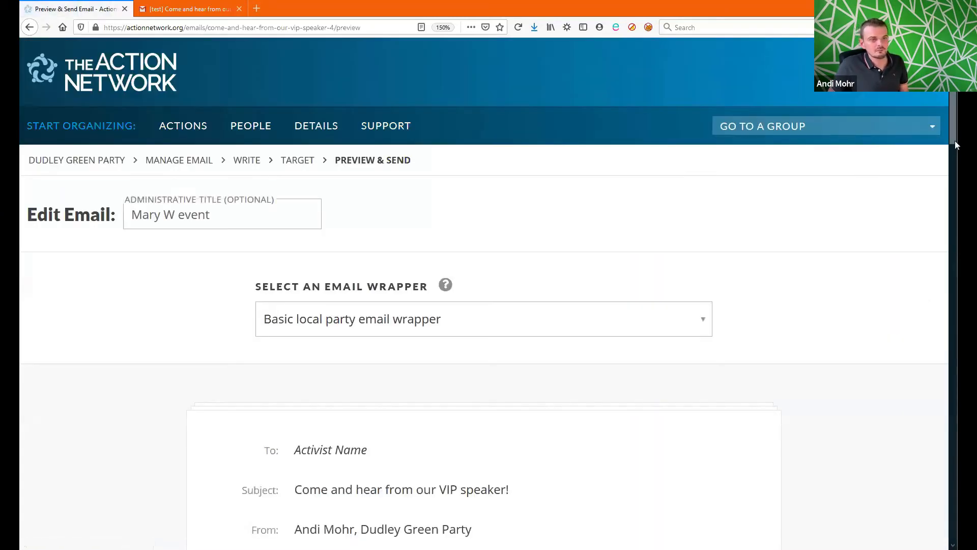
pyautogui.moveTo(954, 120); pyautogui.dragTo(953, 341)
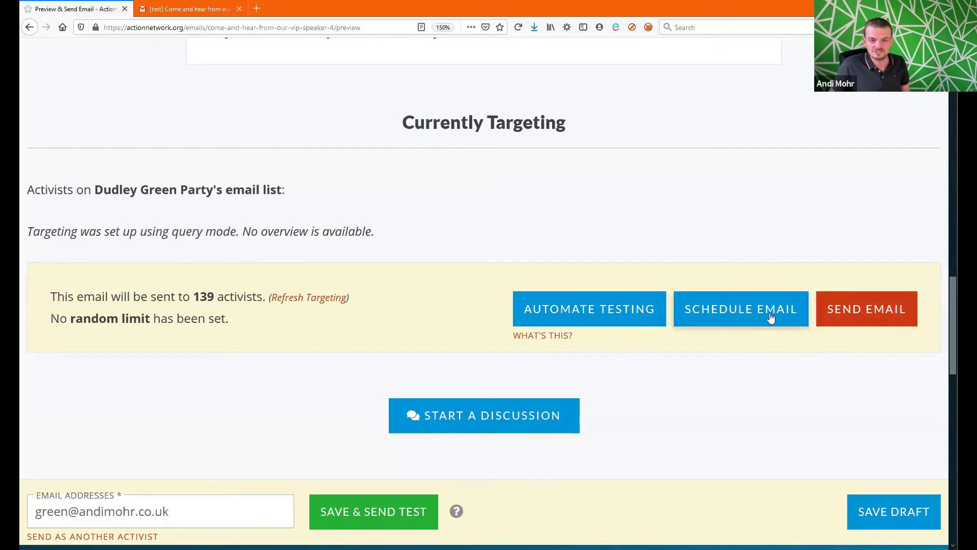
# Step: Schedule the email for 10 September 2020 at 9:00 AM
pyautogui.click(761, 319)
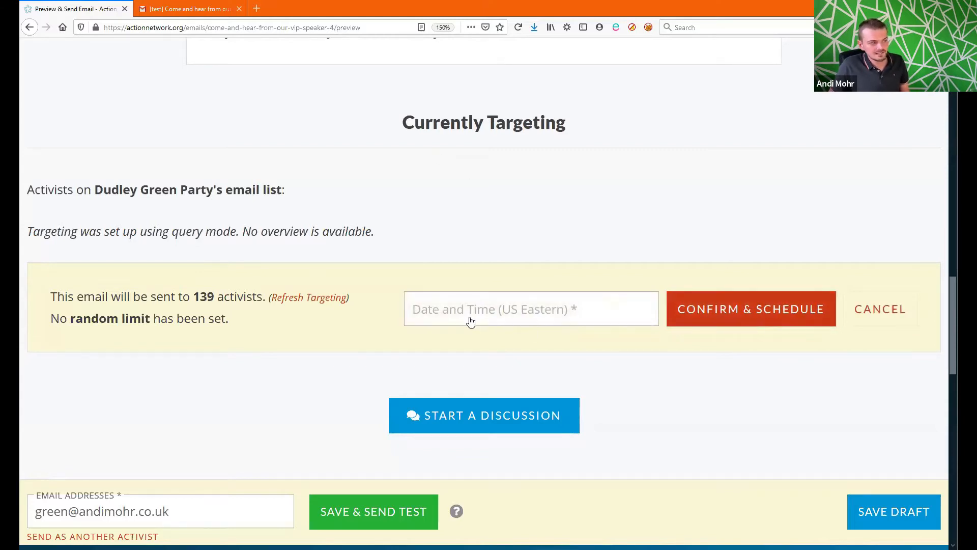
pyautogui.click(504, 319)
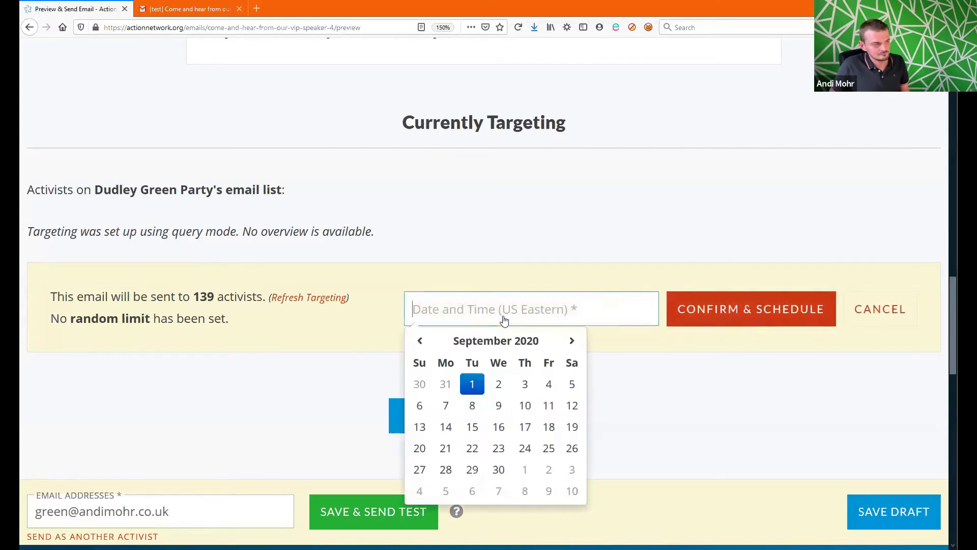
pyautogui.click(527, 406)
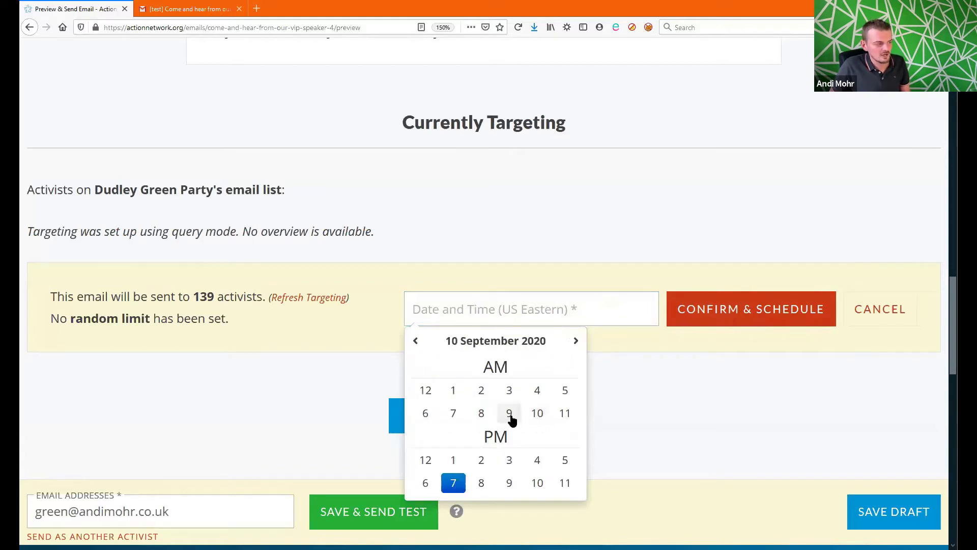
pyautogui.click(509, 416)
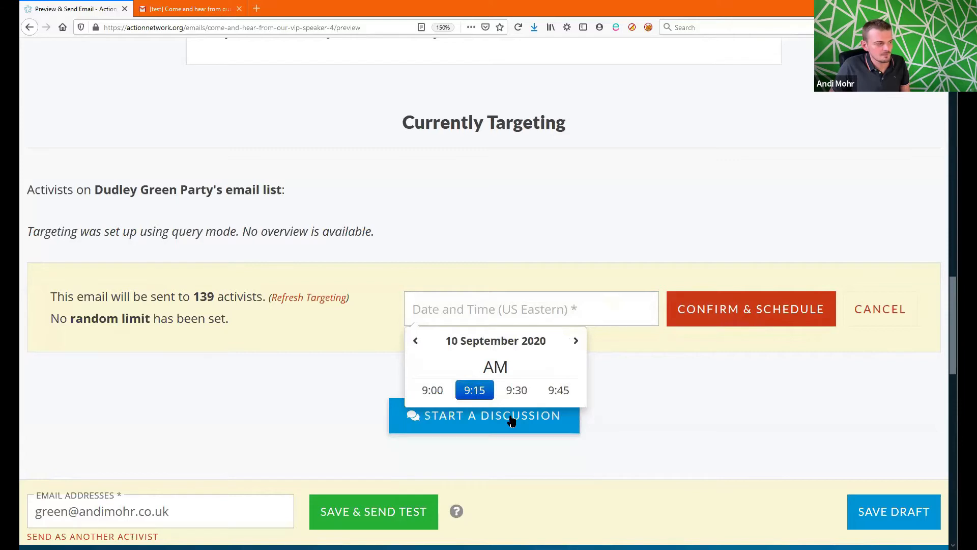
pyautogui.click(433, 391)
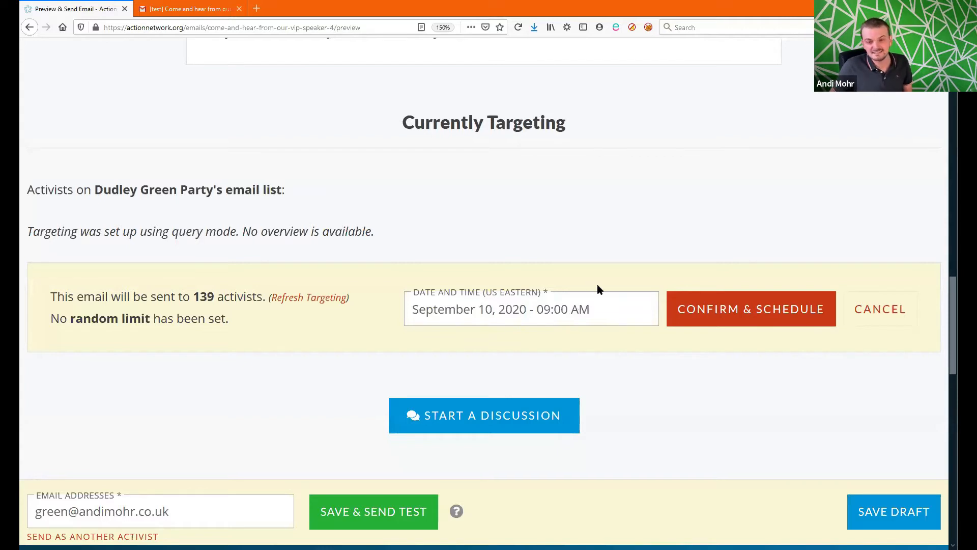
# Step: Change the scheduled send time to 4:00 AM on 10 September
pyautogui.click(574, 313)
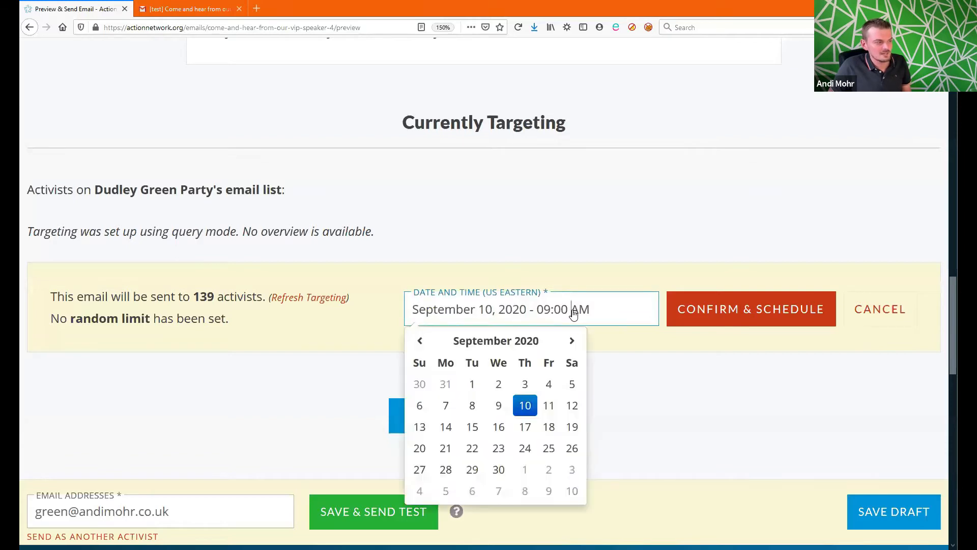
pyautogui.click(528, 413)
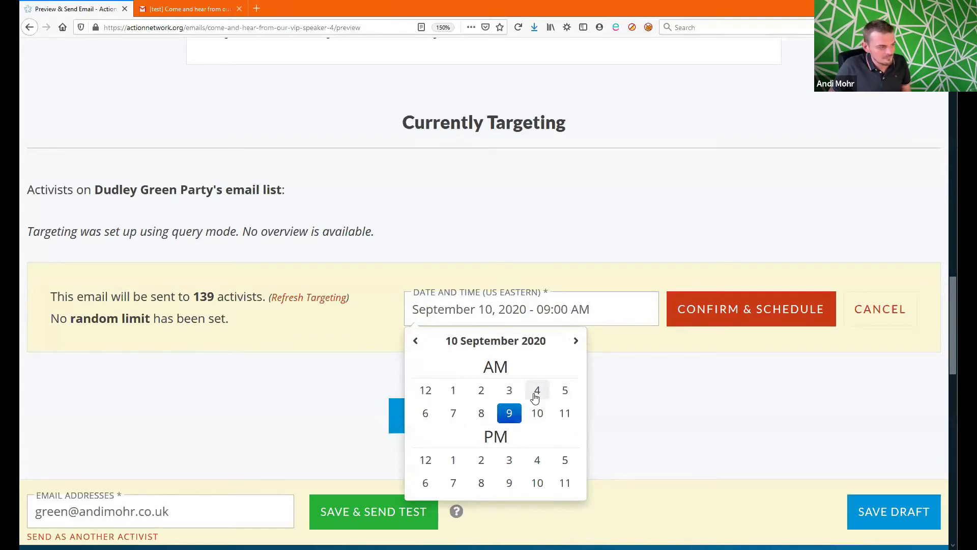
pyautogui.click(537, 391)
pyautogui.click(450, 395)
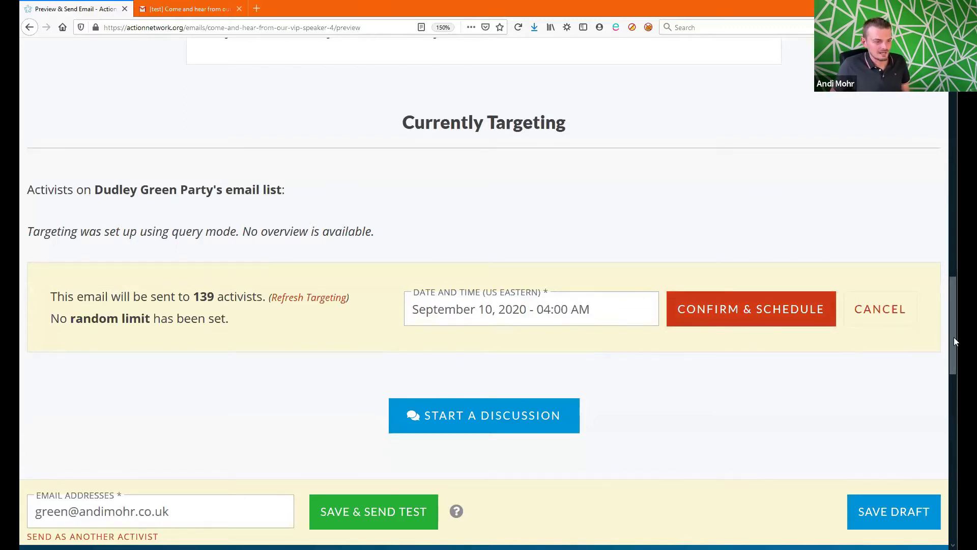
pyautogui.moveTo(955, 334); pyautogui.dragTo(954, 86)
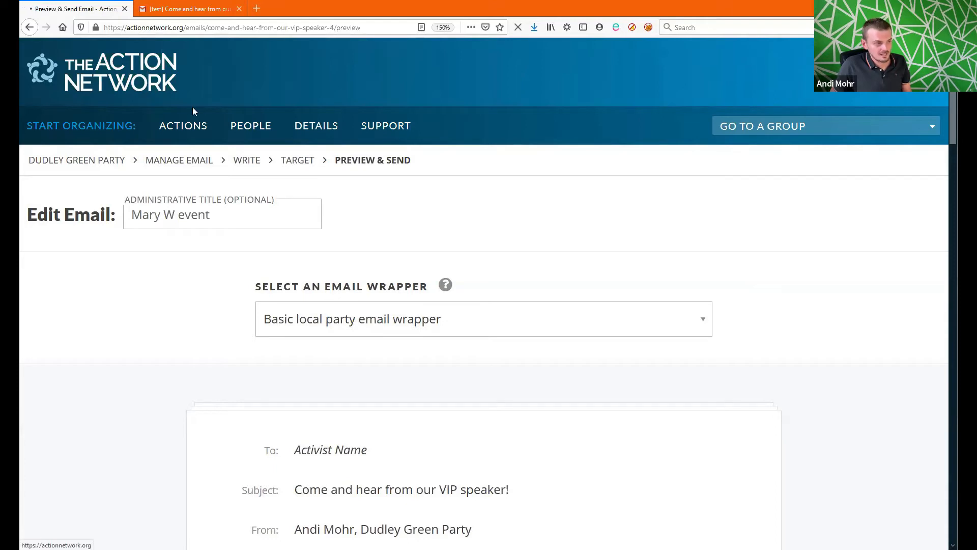
# Step: Open the Dudley Green Party group's Emails list and show STATS for the August 6th meeting email
pyautogui.click(246, 166)
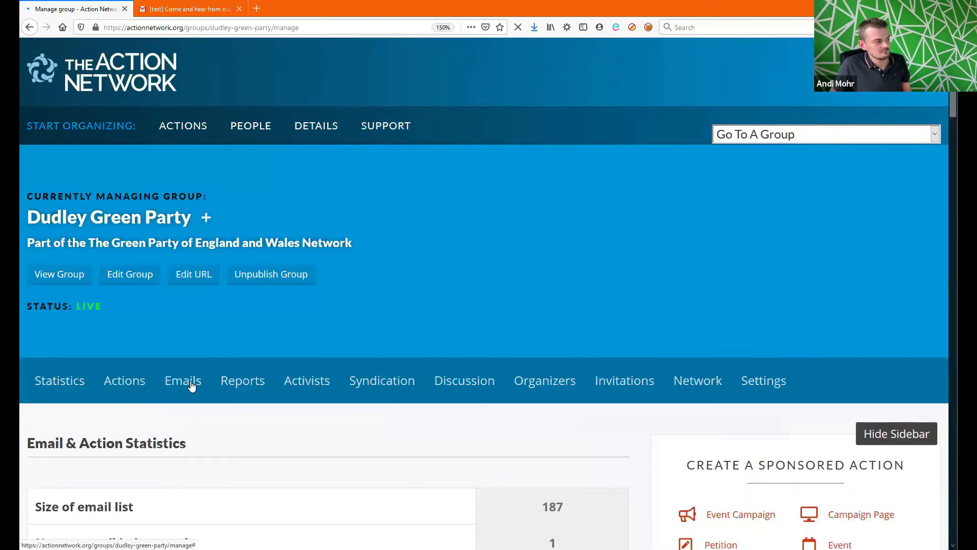
pyautogui.click(181, 387)
pyautogui.moveTo(955, 120); pyautogui.dragTo(951, 227)
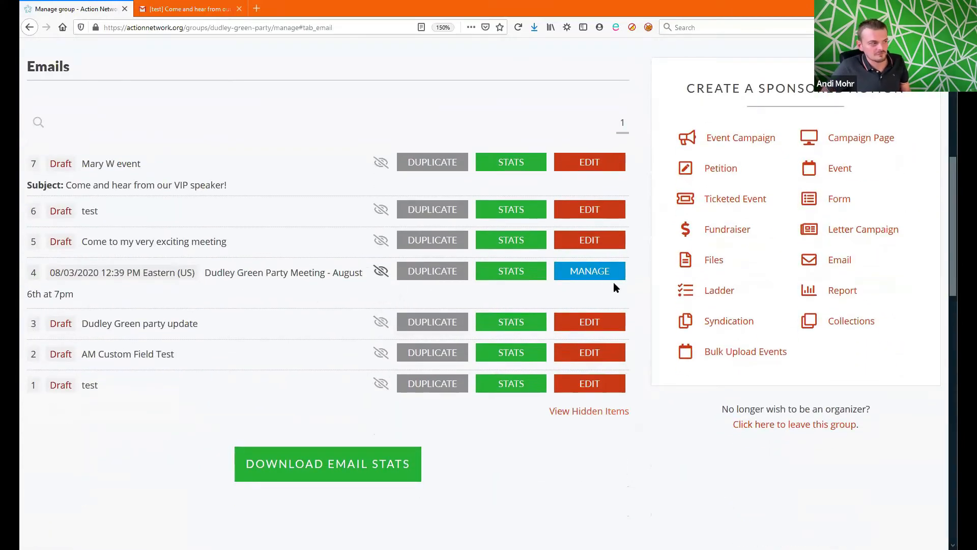
pyautogui.click(521, 275)
pyautogui.moveTo(951, 179); pyautogui.dragTo(952, 207)
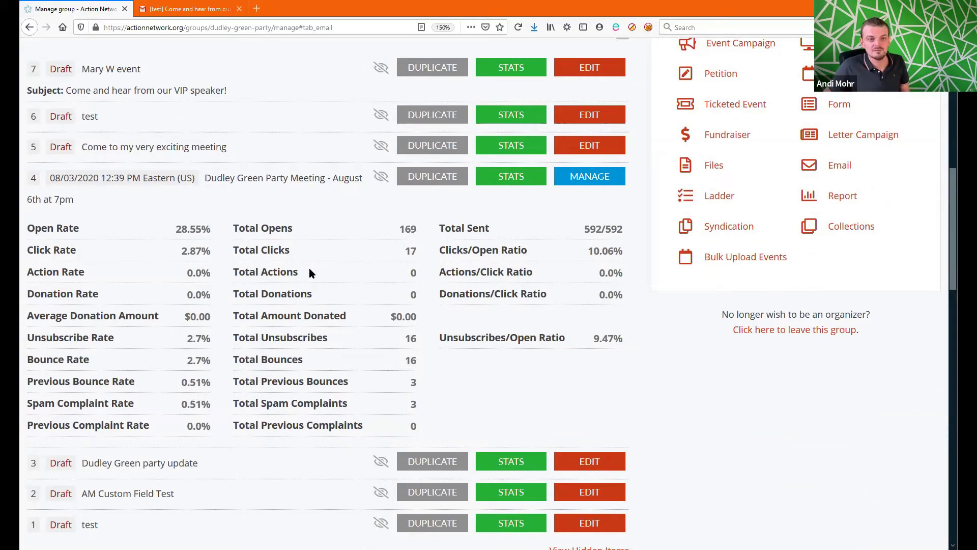
# Step: Open the meeting email's management page and highlight the 592/592 Total Sent figure
pyautogui.click(605, 182)
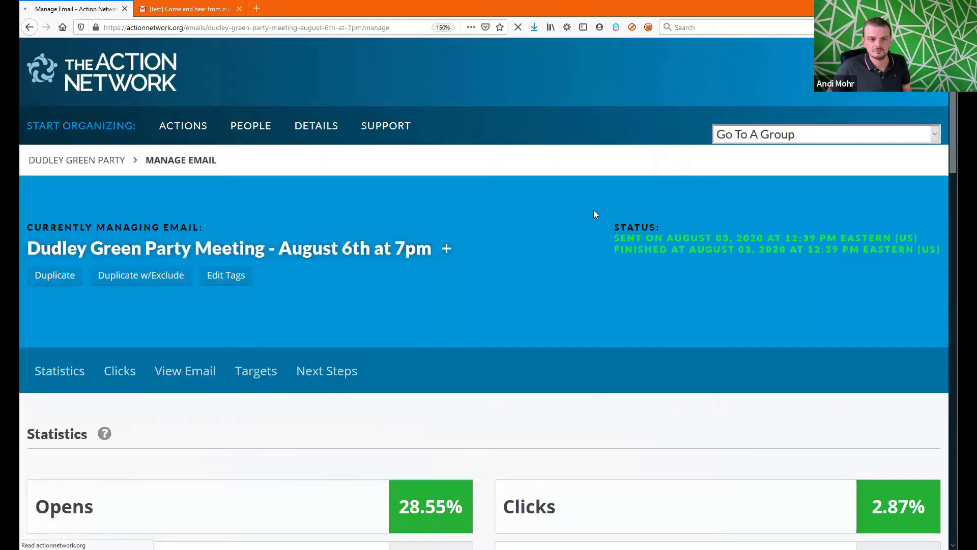
pyautogui.scroll(-5, 953, 155)
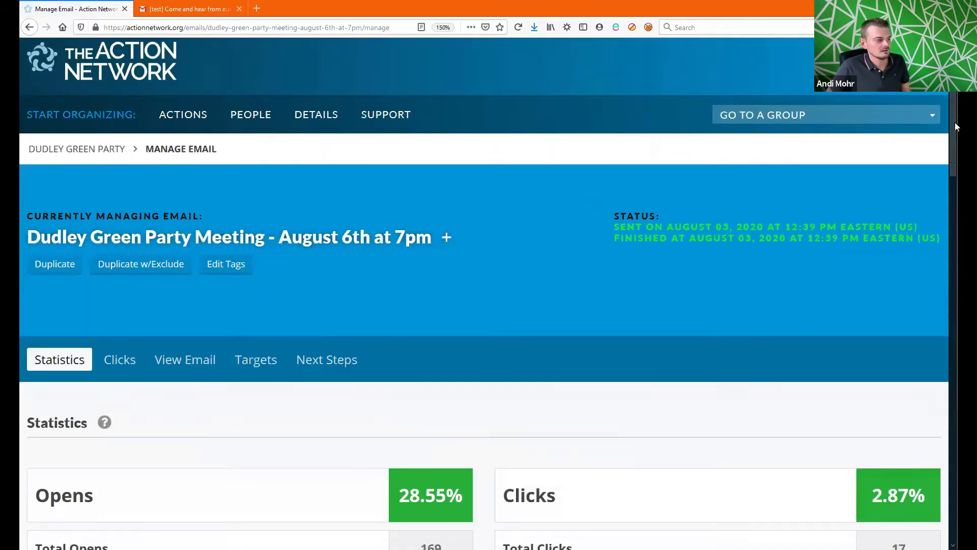
pyautogui.scroll(-1, 954, 194)
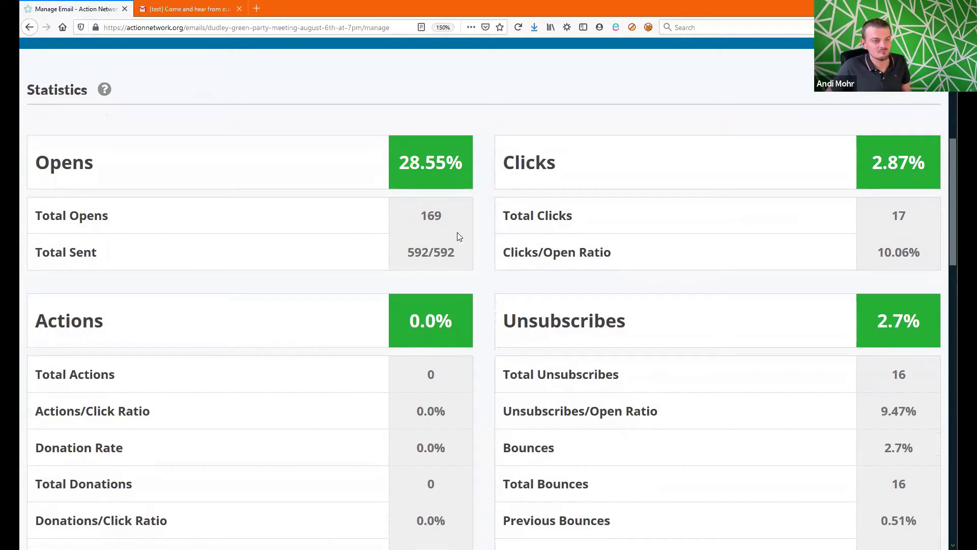
pyautogui.moveTo(460, 251); pyautogui.dragTo(392, 253)
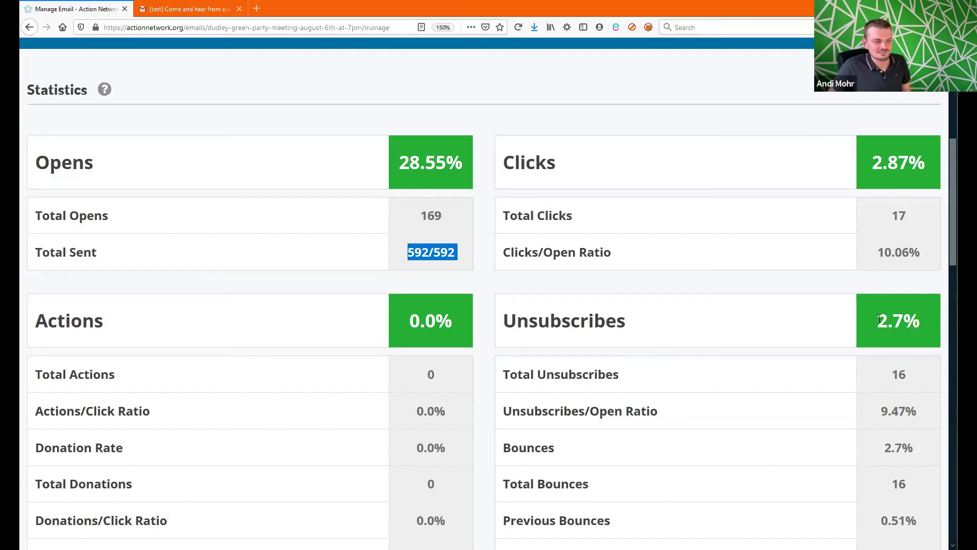
# Step: Highlight the 2.7% unsubscribe rate, 169 total opens and 10.06% clicks/open ratio
pyautogui.moveTo(880, 318); pyautogui.dragTo(921, 326)
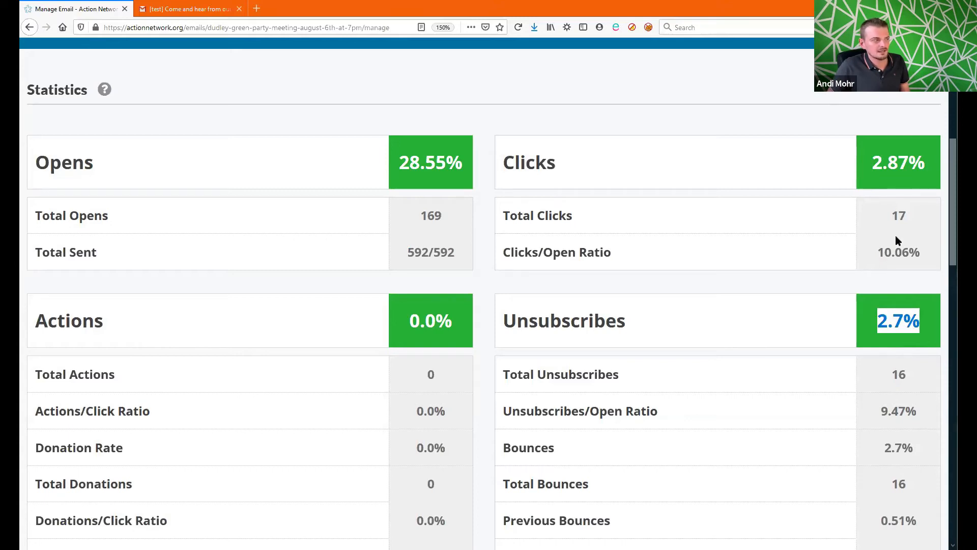
pyautogui.click(909, 216)
pyautogui.moveTo(411, 229); pyautogui.dragTo(455, 223)
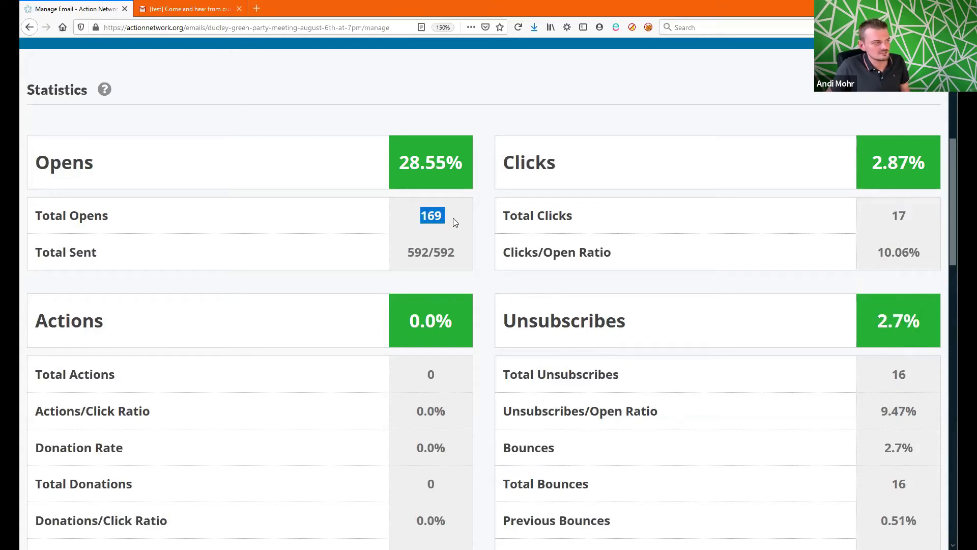
pyautogui.moveTo(919, 255); pyautogui.dragTo(864, 260)
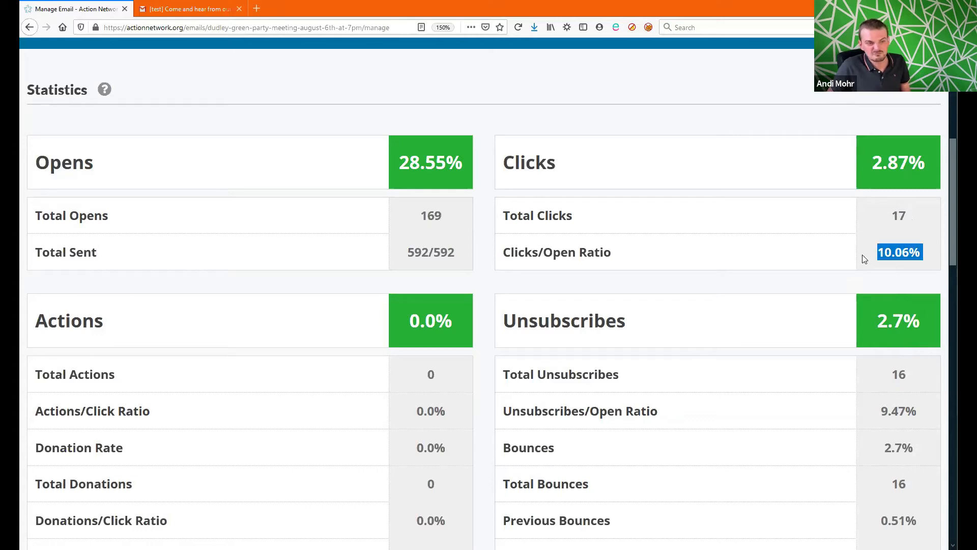
pyautogui.click(931, 205)
pyautogui.moveTo(953, 248); pyautogui.dragTo(953, 252)
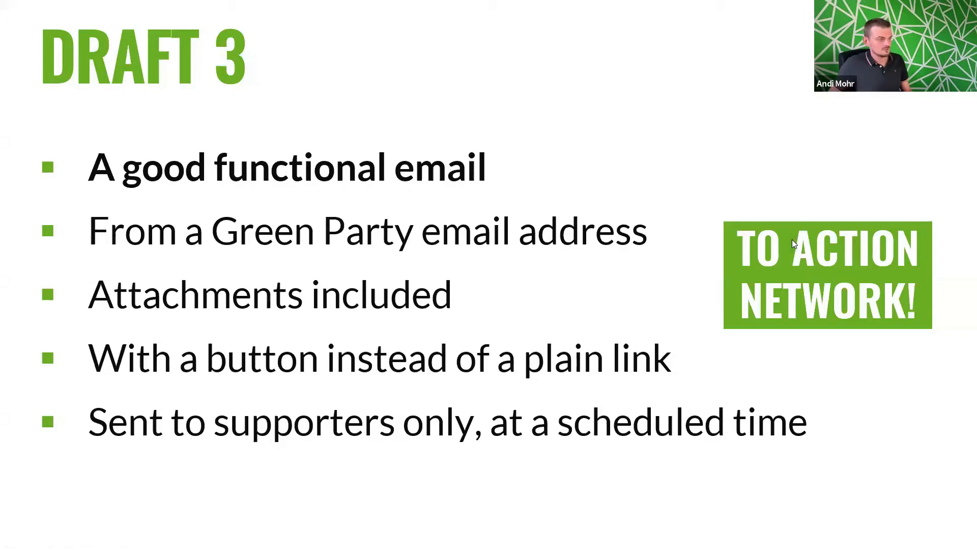
# Step: Advance the slideshow two slides to the recap slide
pyautogui.press('Right')
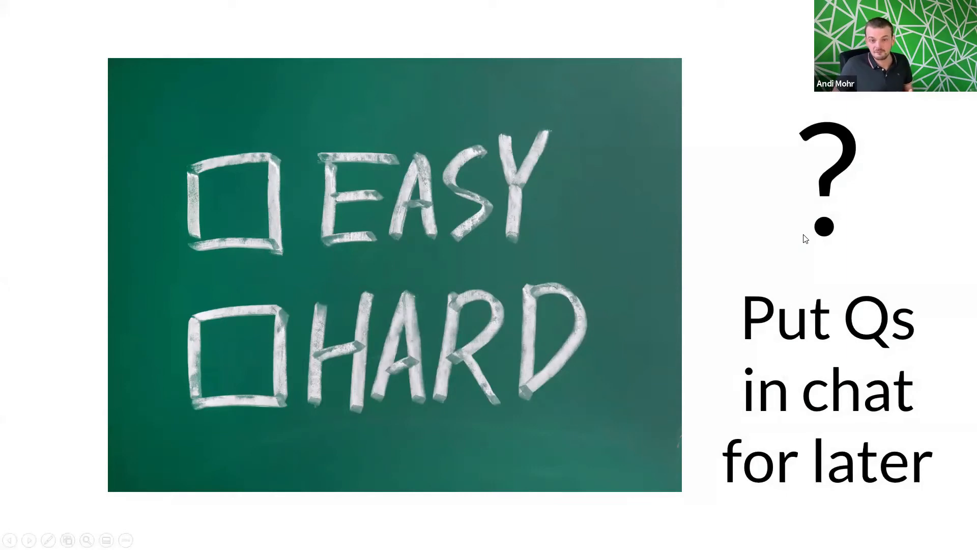
pyautogui.press('Right')
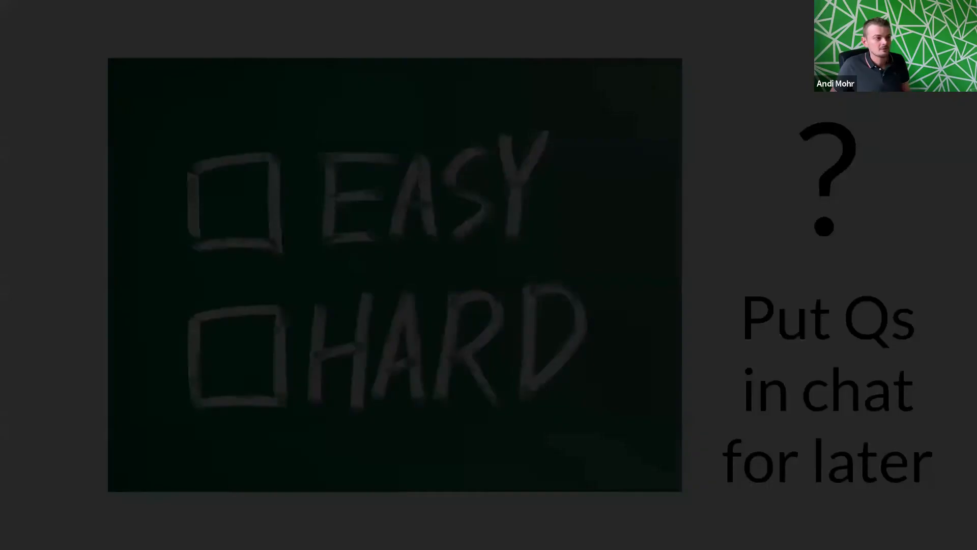